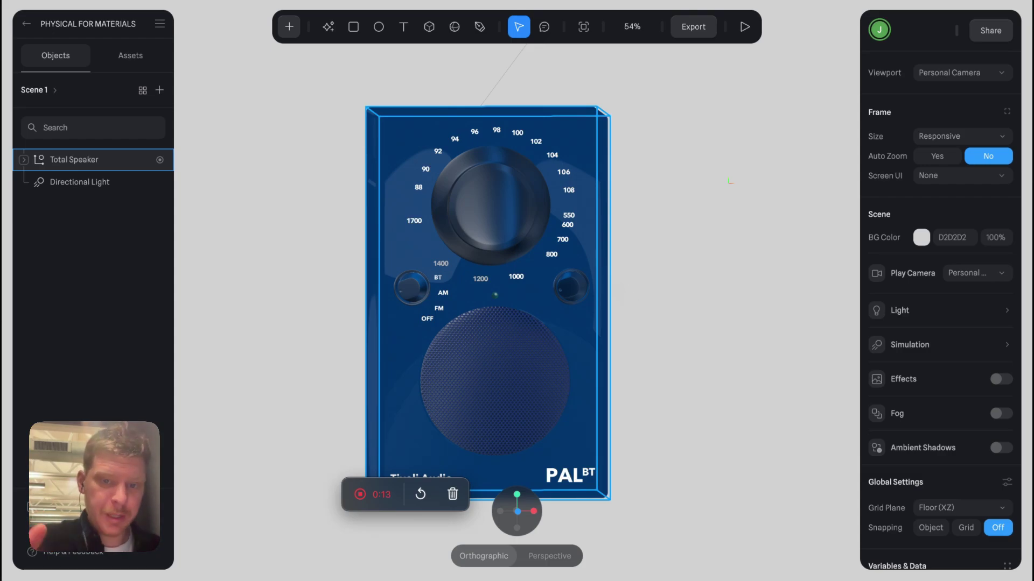
# - Deselect the Total Speaker model and orbit the camera around the blue radio
pyautogui.click(625, 275)
pyautogui.moveTo(660, 253)
pyautogui.mouseDown(button='right')
pyautogui.moveTo(628, 258)
pyautogui.moveTo(639, 228)
pyautogui.moveTo(690, 263)
pyautogui.moveTo(669, 257)
pyautogui.mouseUp(button='right')
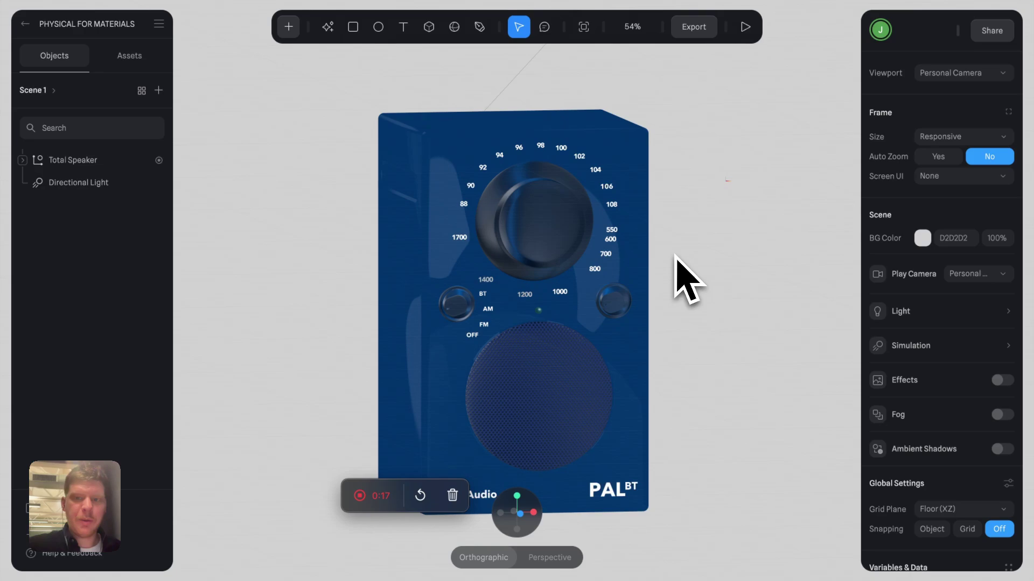
# - Run the scene performance test, then copy the Viewer export's embed URL
pyautogui.click(705, 32)
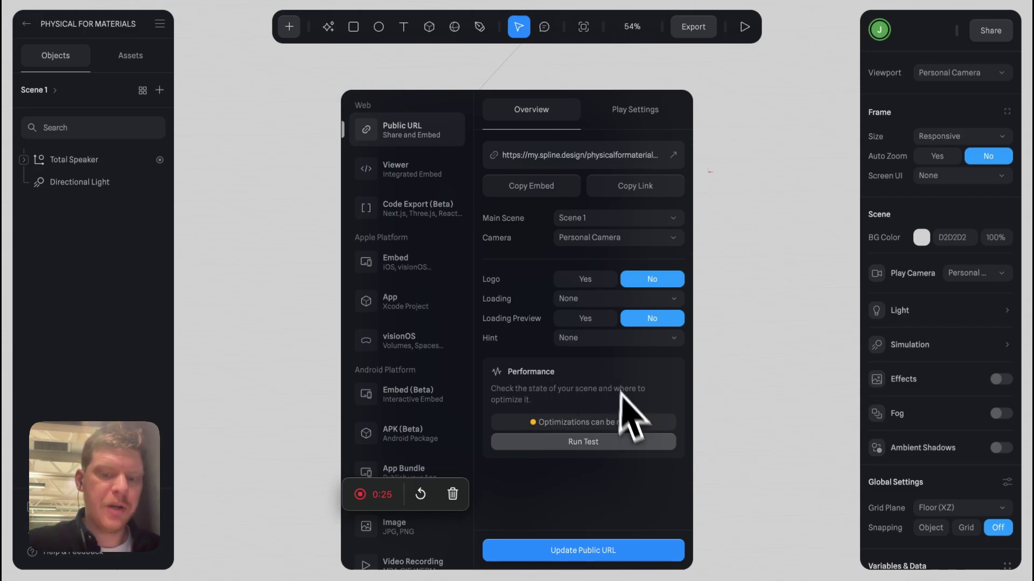
pyautogui.click(595, 443)
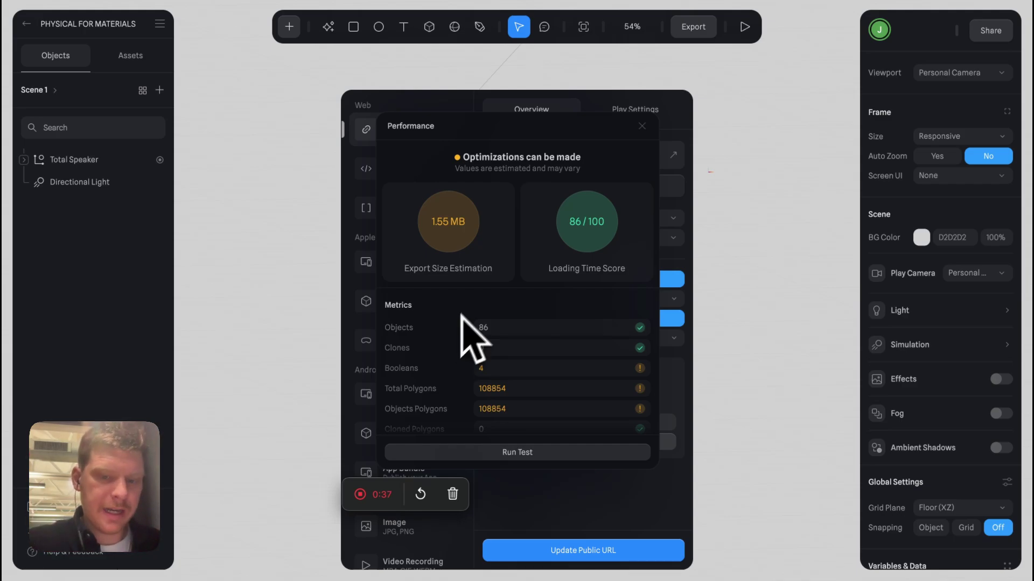
pyautogui.click(641, 126)
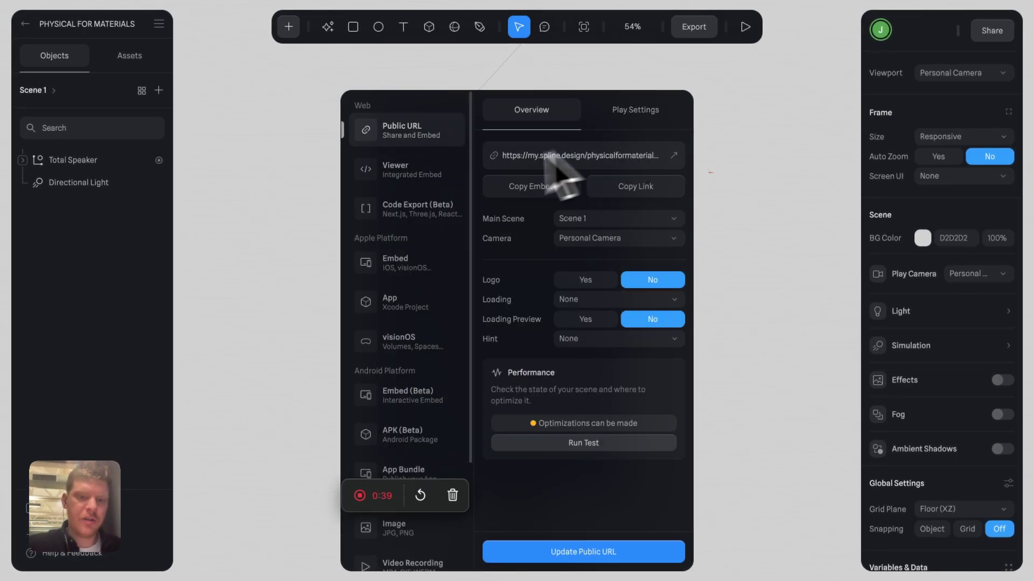
pyautogui.click(415, 177)
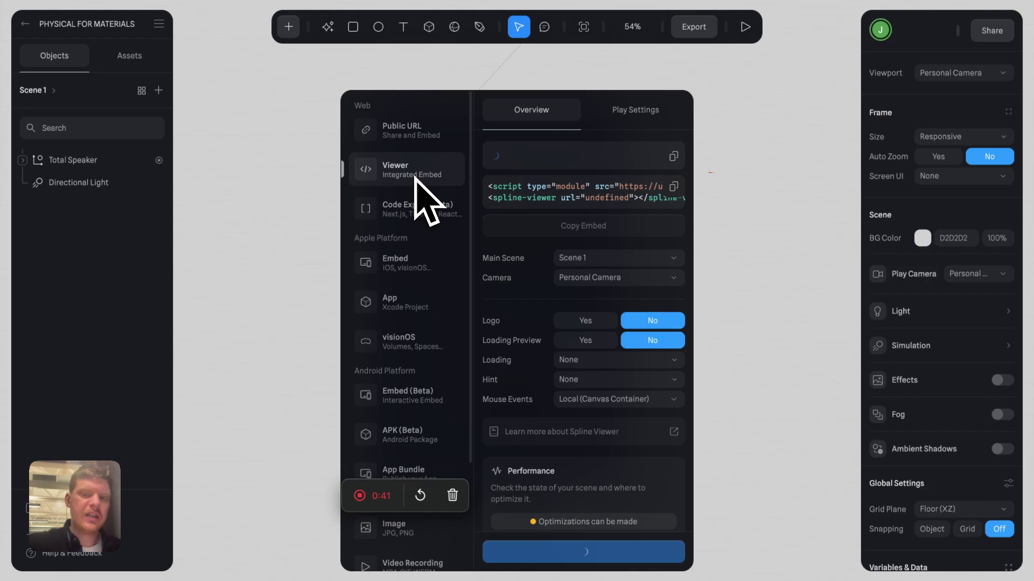
pyautogui.click(674, 158)
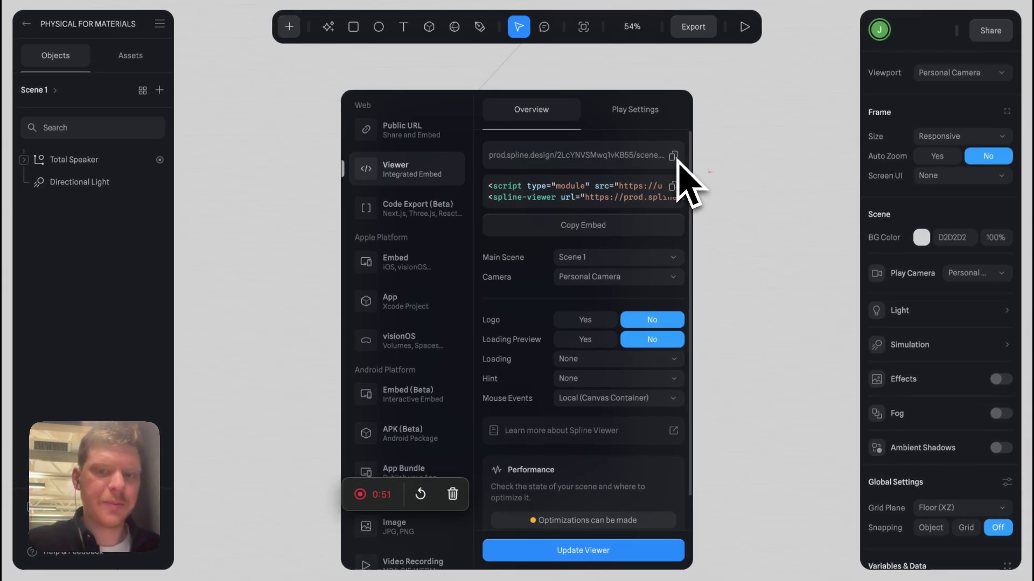
pyautogui.scroll(-1, 614, 366)
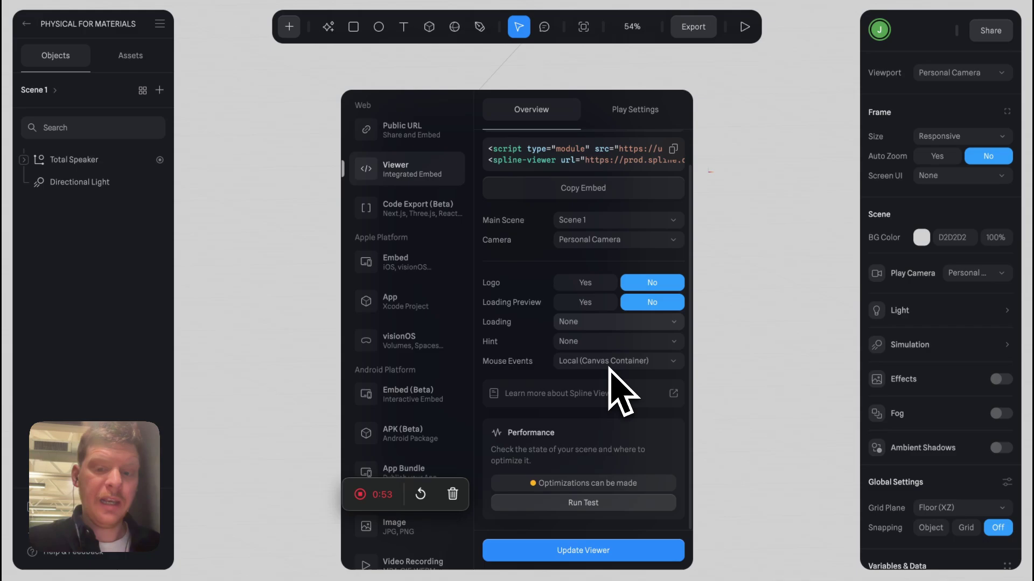
pyautogui.click(600, 486)
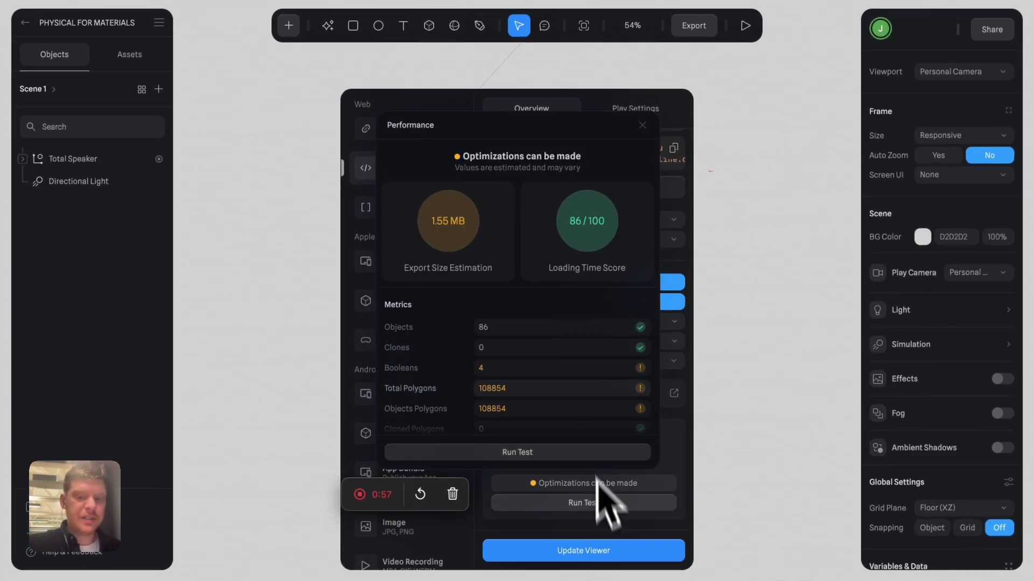
pyautogui.scroll(-5, 583, 387)
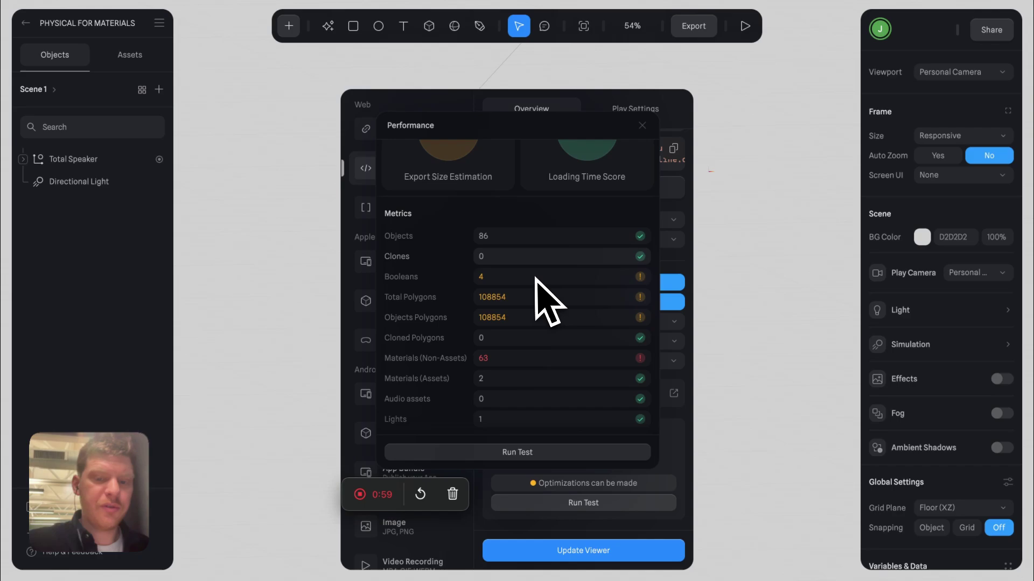
pyautogui.scroll(-1, 533, 296)
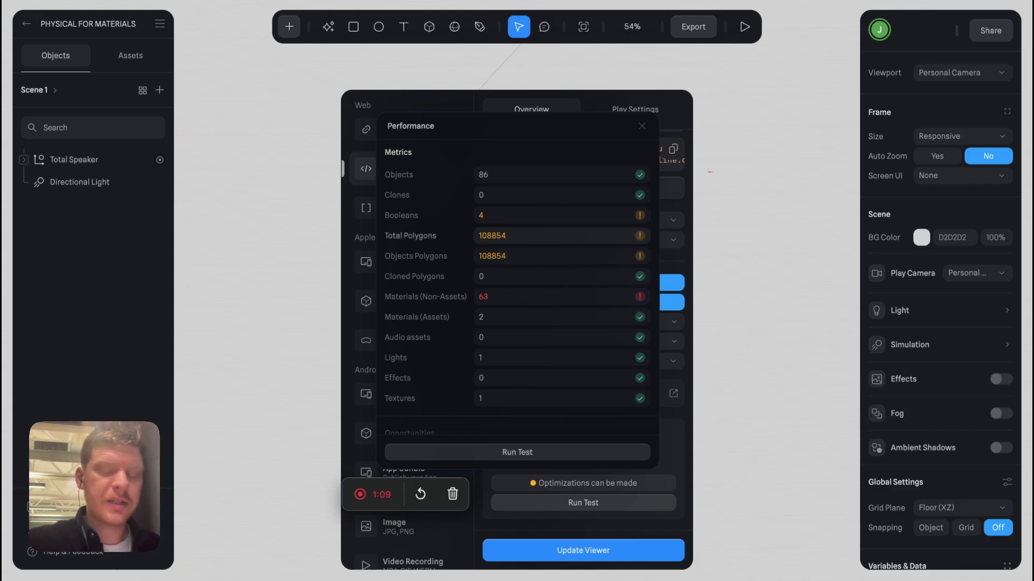
pyautogui.scroll(-1, 500, 297)
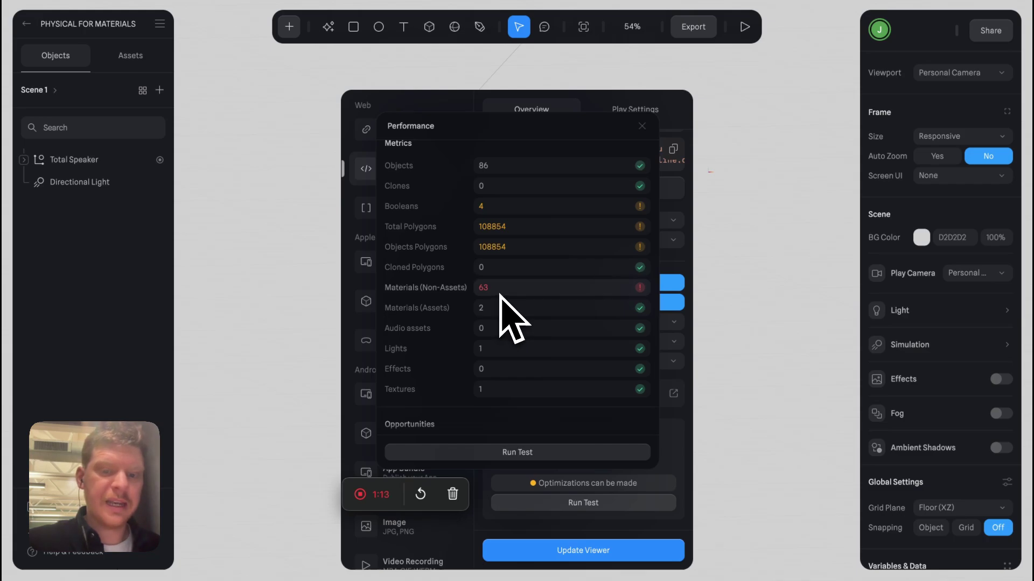
pyautogui.scroll(-3, 500, 296)
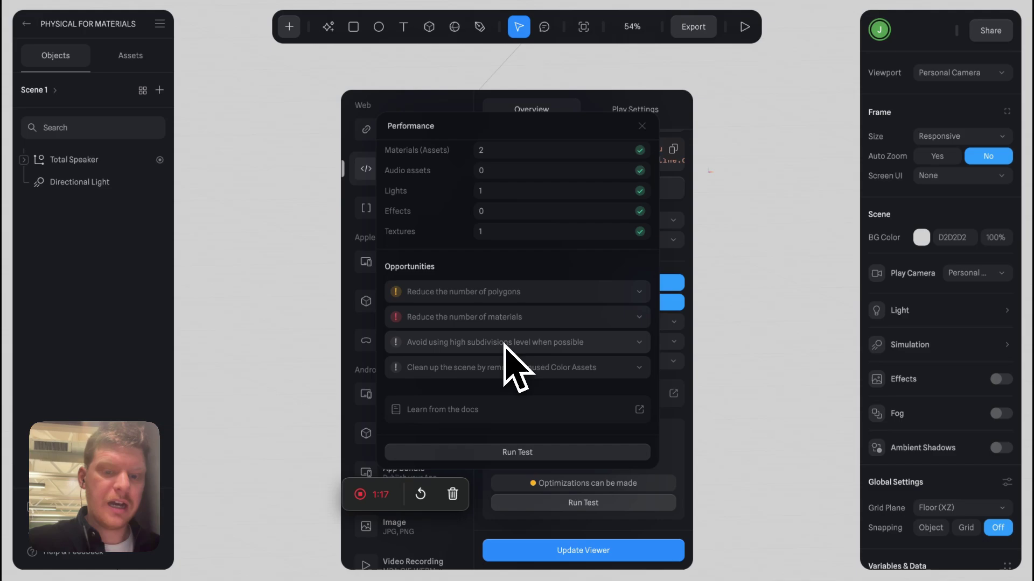
pyautogui.click(504, 342)
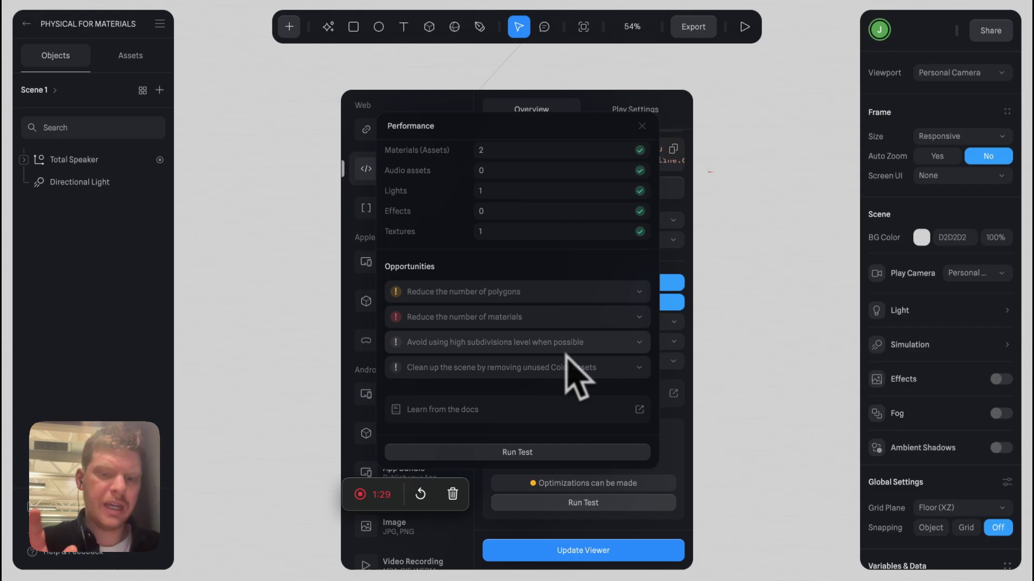
# - Dismiss the Performance report and close the Export panel
pyautogui.click(642, 126)
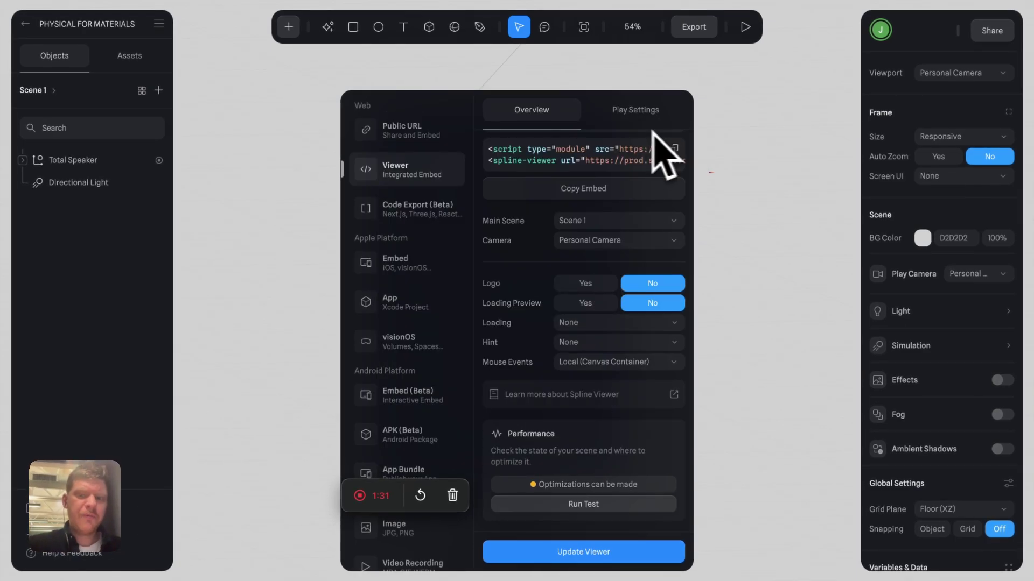
pyautogui.click(713, 145)
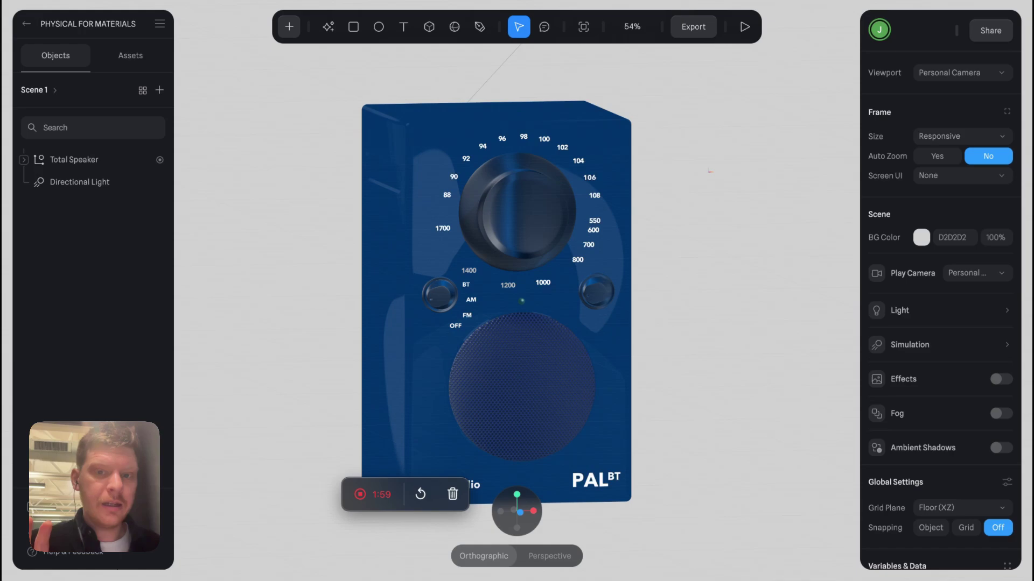
# - Switch the Video Recording export format from MP4 to GIF
pyautogui.click(693, 26)
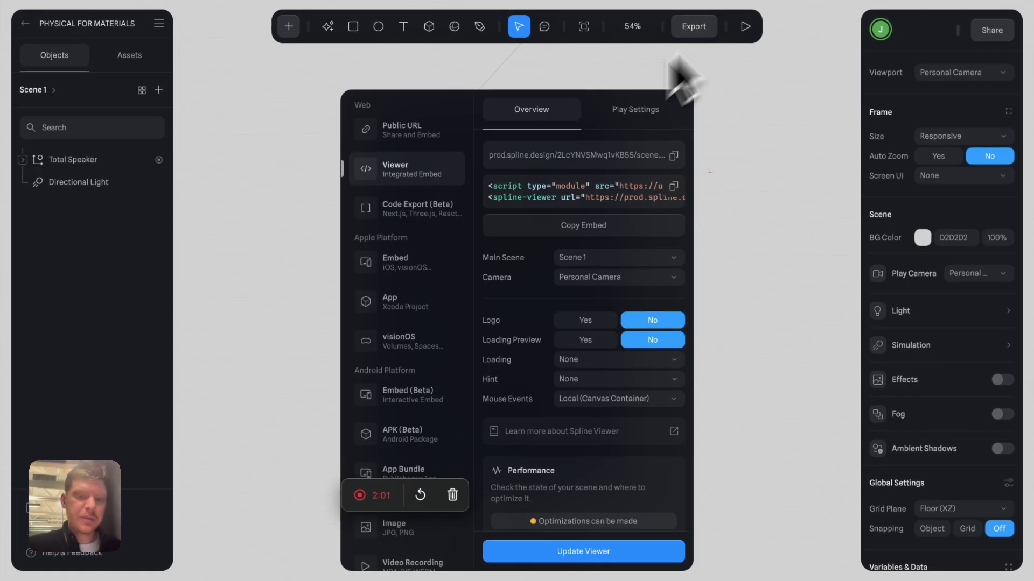
pyautogui.scroll(-2, 419, 338)
pyautogui.click(415, 430)
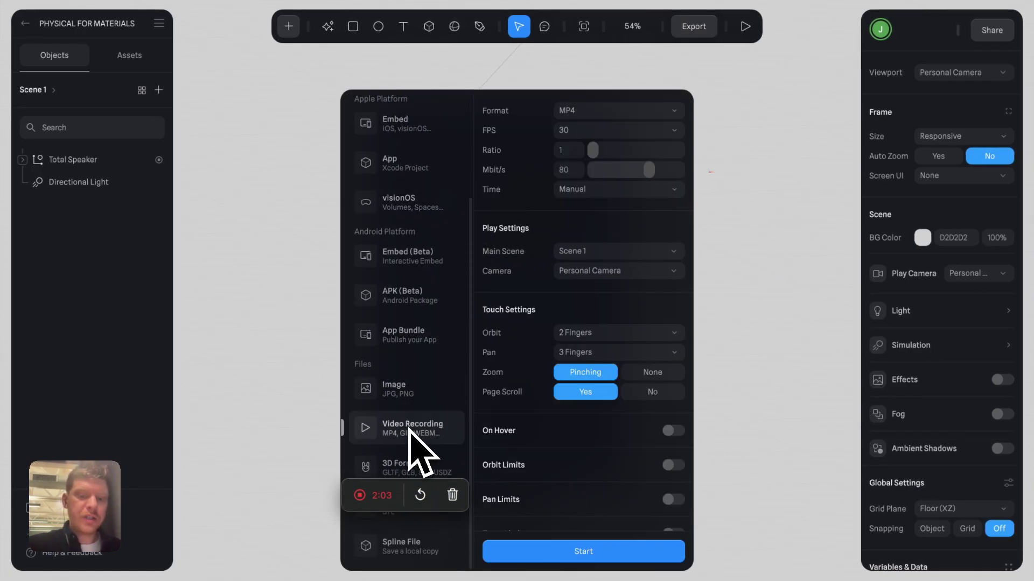
pyautogui.click(589, 110)
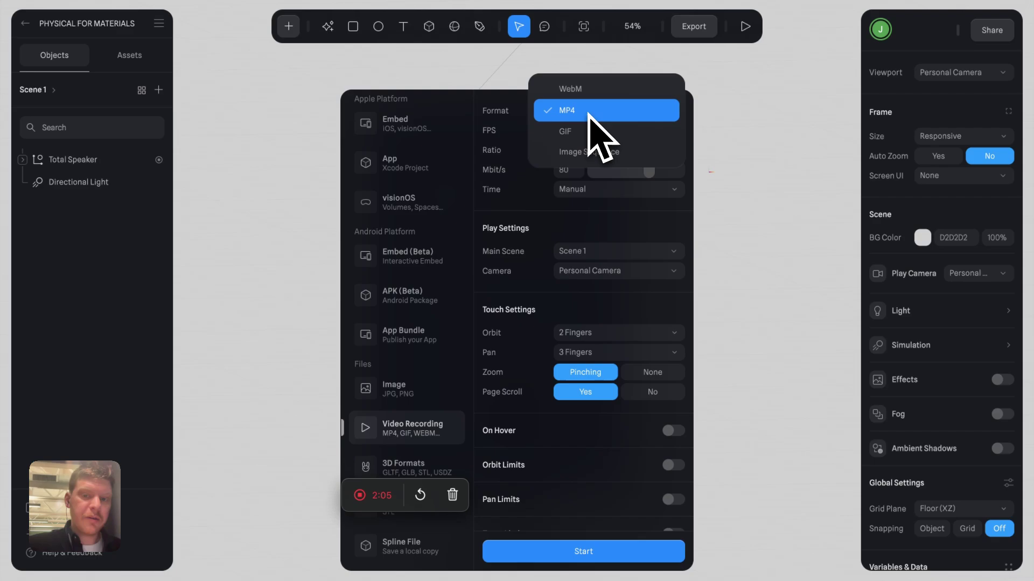
pyautogui.click(586, 134)
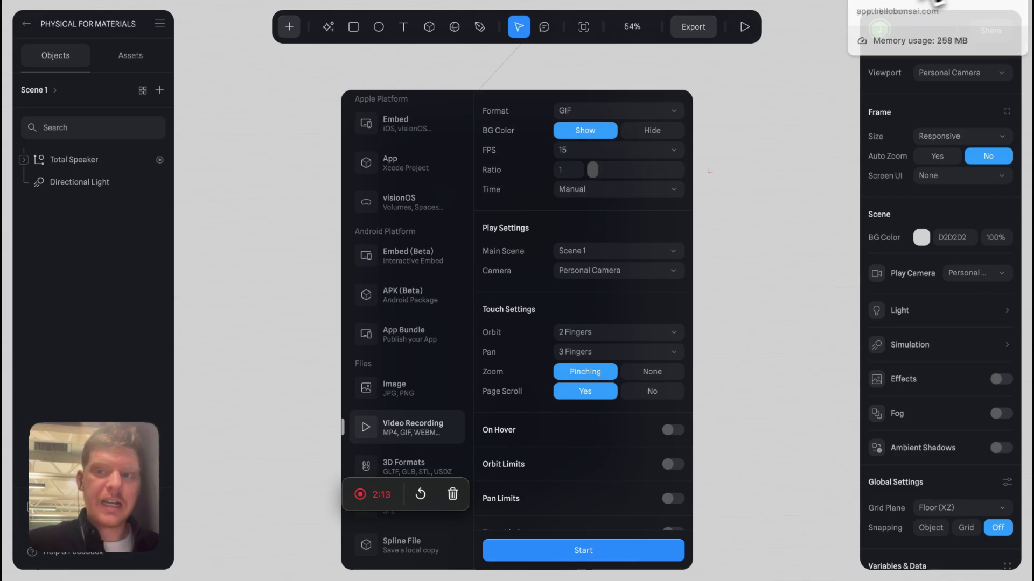
# - Load the Humble Strawberry website in a new Chrome tab by entering 'humble'
pyautogui.click(980, 1)
pyautogui.write('humble')
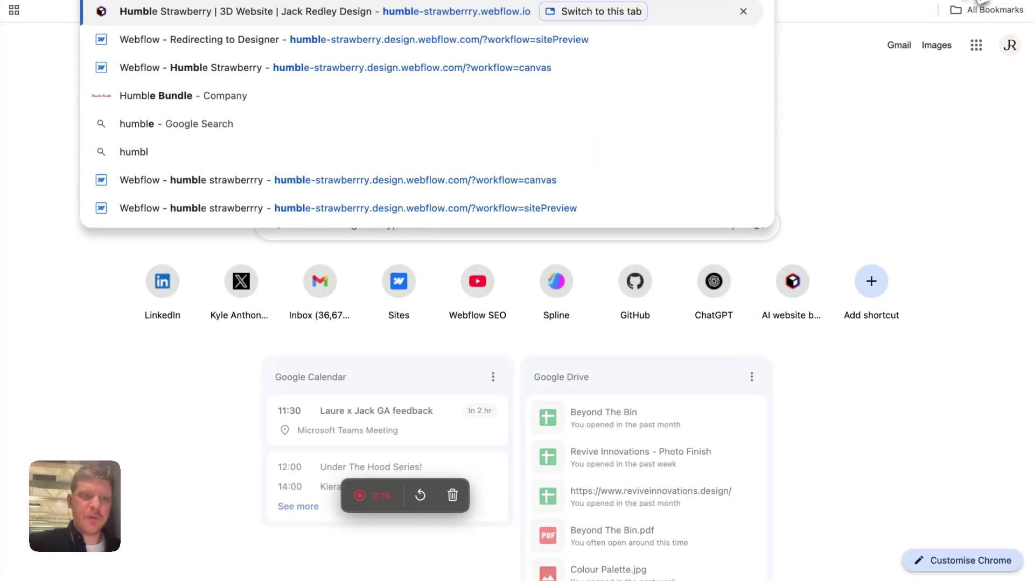
pyautogui.press('Return')
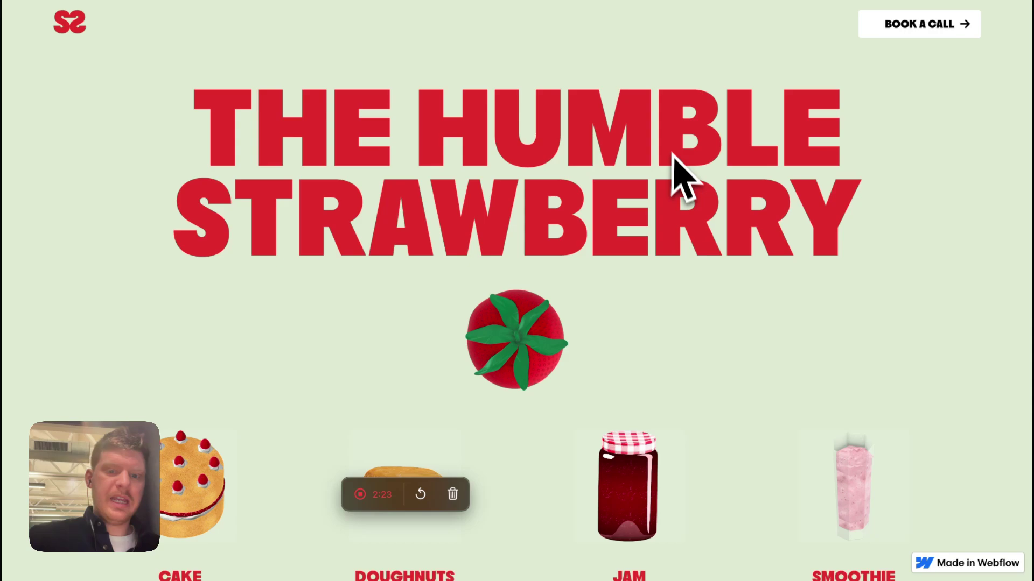
# - Scroll through the Humble Strawberry site, then return to the Spline editor
pyautogui.scroll(-5, 676, 250)
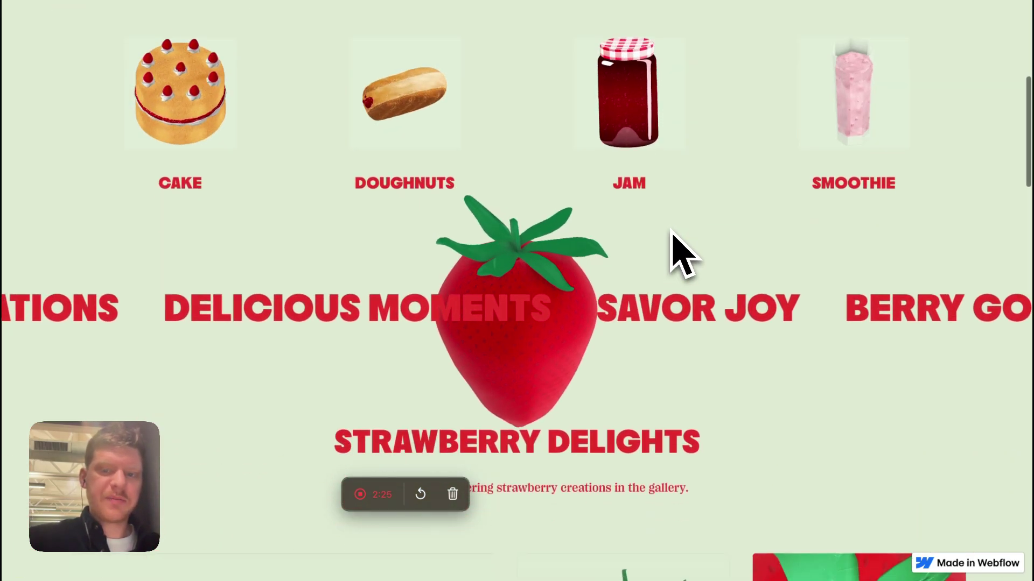
pyautogui.scroll(8, 675, 250)
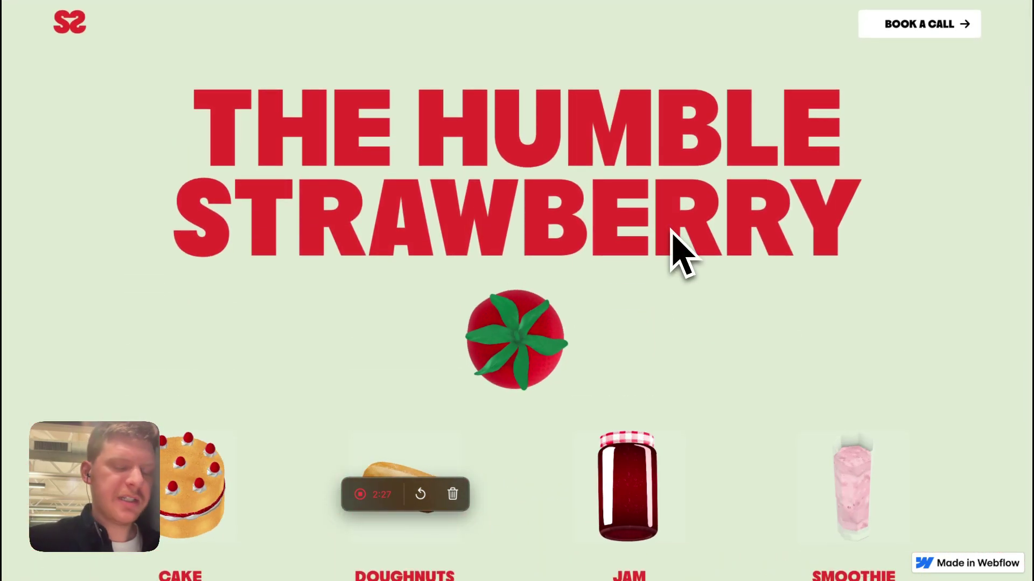
pyautogui.scroll(-7, 674, 237)
pyautogui.scroll(8, 674, 247)
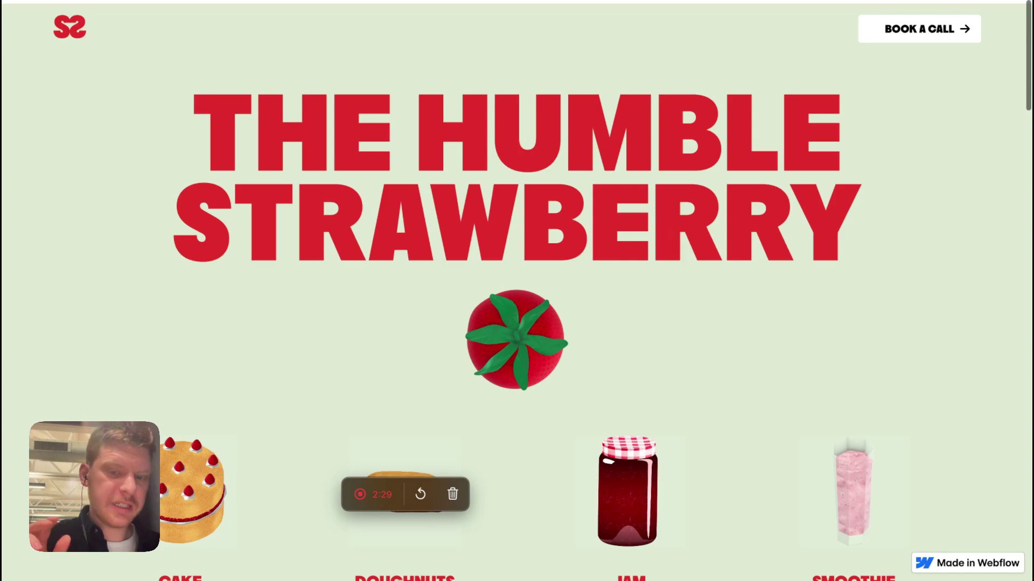
pyautogui.scroll(-4, 623, 276)
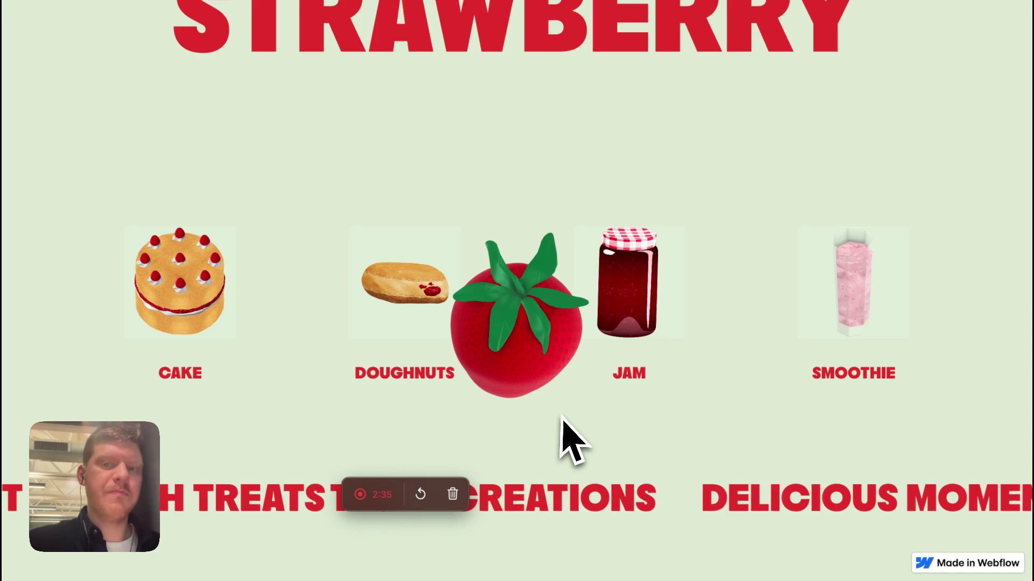
pyautogui.scroll(4, 569, 412)
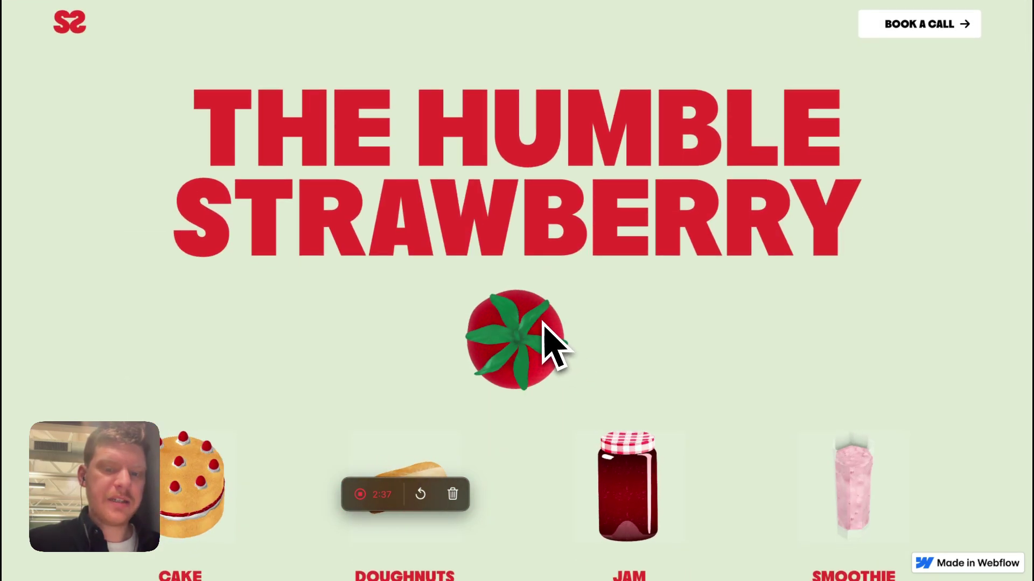
pyautogui.scroll(-4, 544, 330)
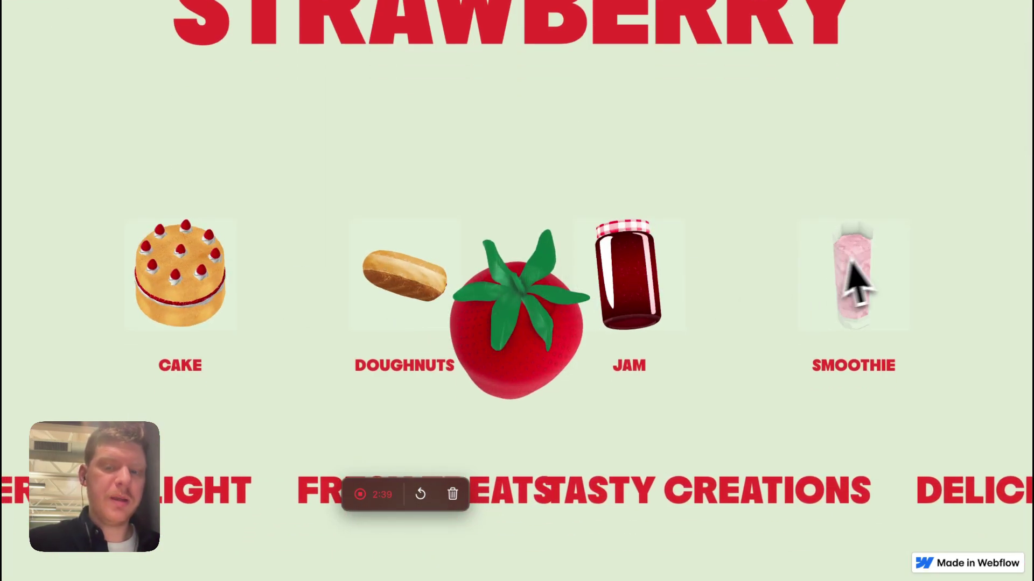
pyautogui.scroll(4, 493, 315)
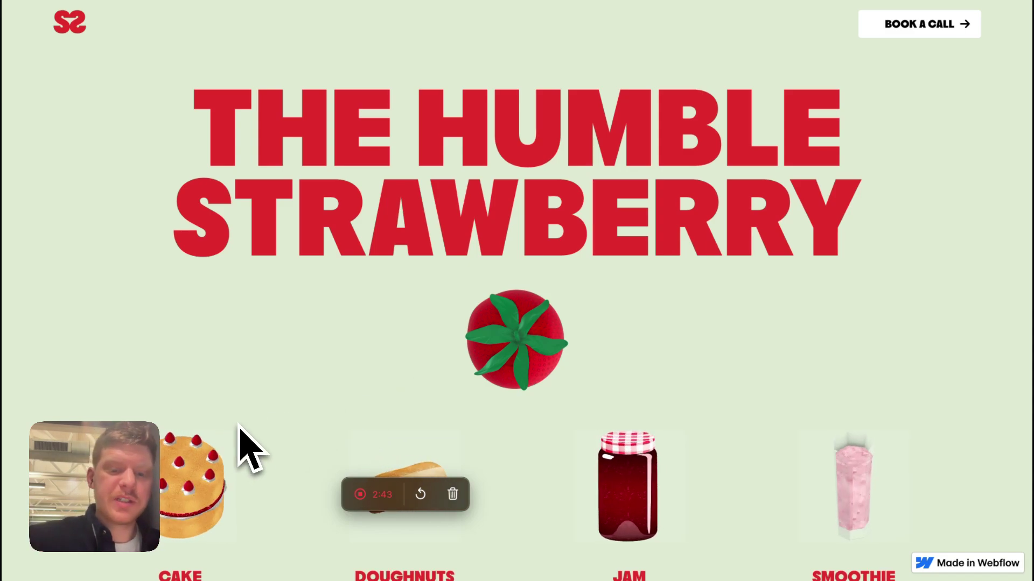
pyautogui.scroll(-10, 245, 474)
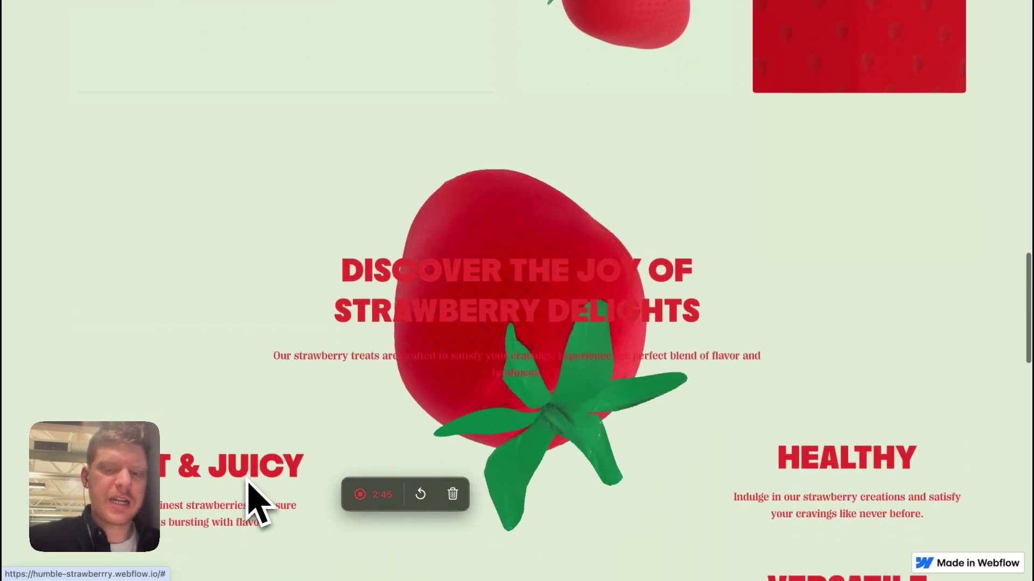
pyautogui.scroll(10, 253, 501)
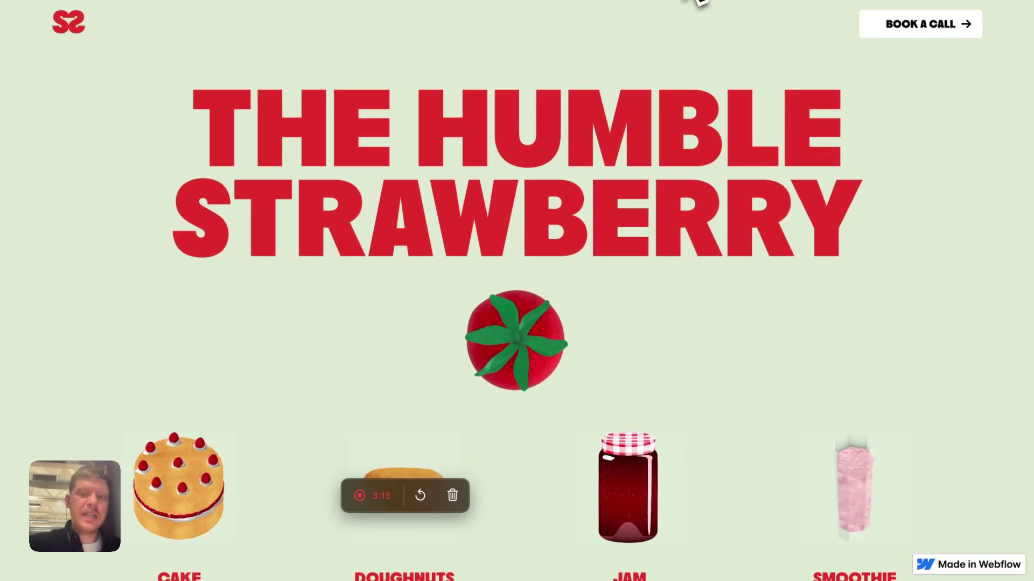
pyautogui.press('super+Tab')
# - Review the video formats keeping GIF, then select Image export with JPG format
pyautogui.click(739, 140)
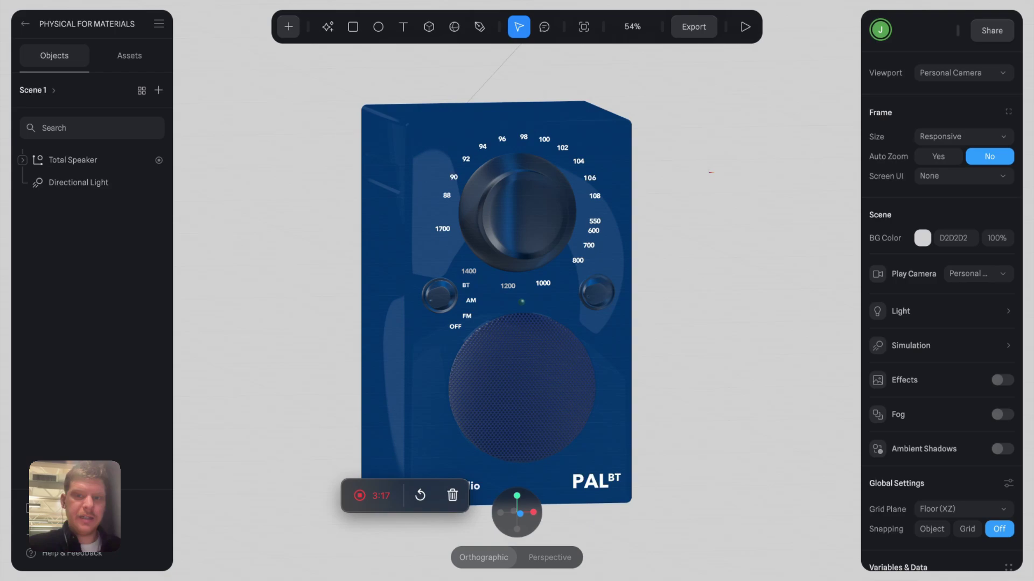
pyautogui.click(700, 28)
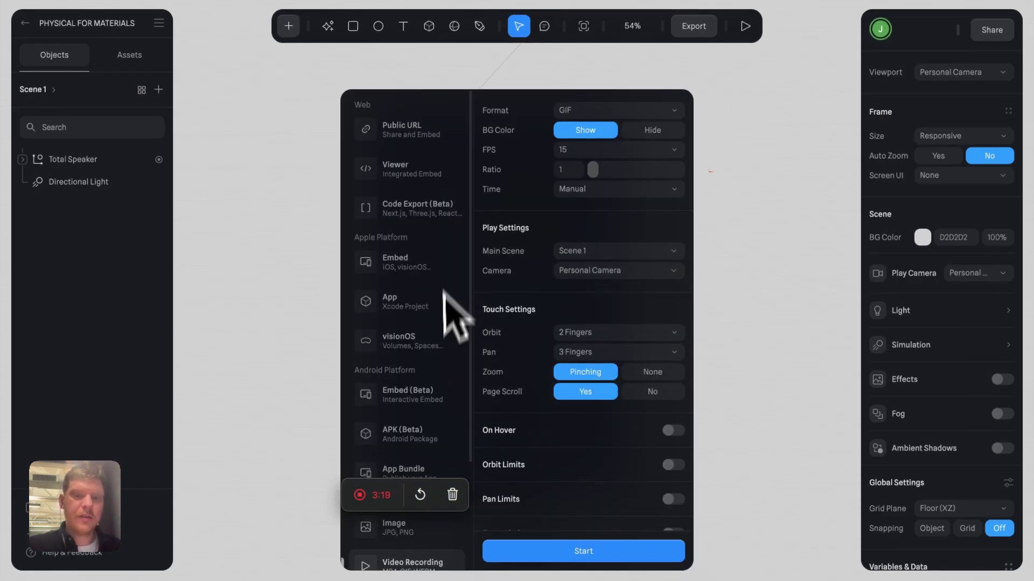
pyautogui.scroll(-3, 436, 317)
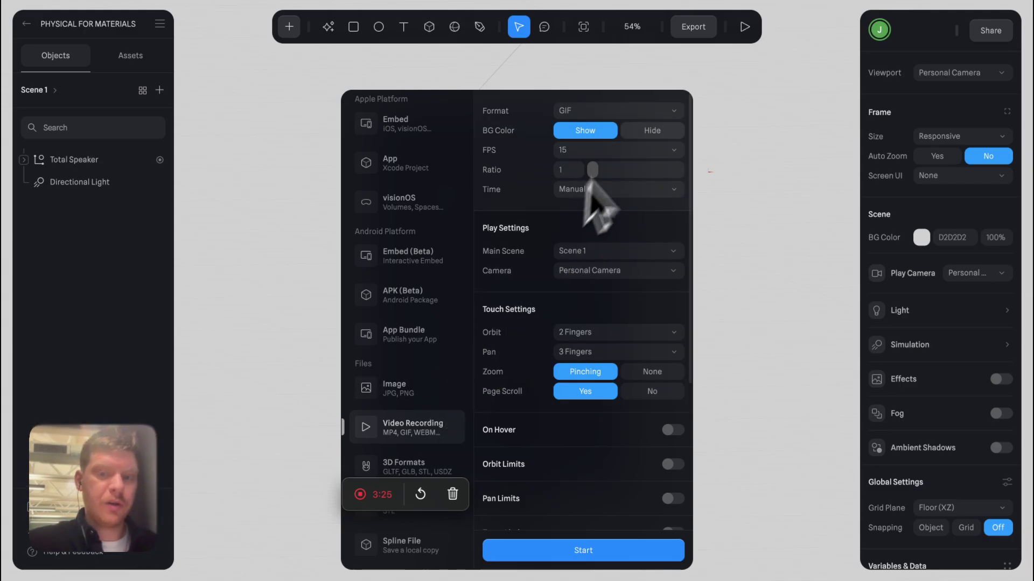
pyautogui.click(617, 112)
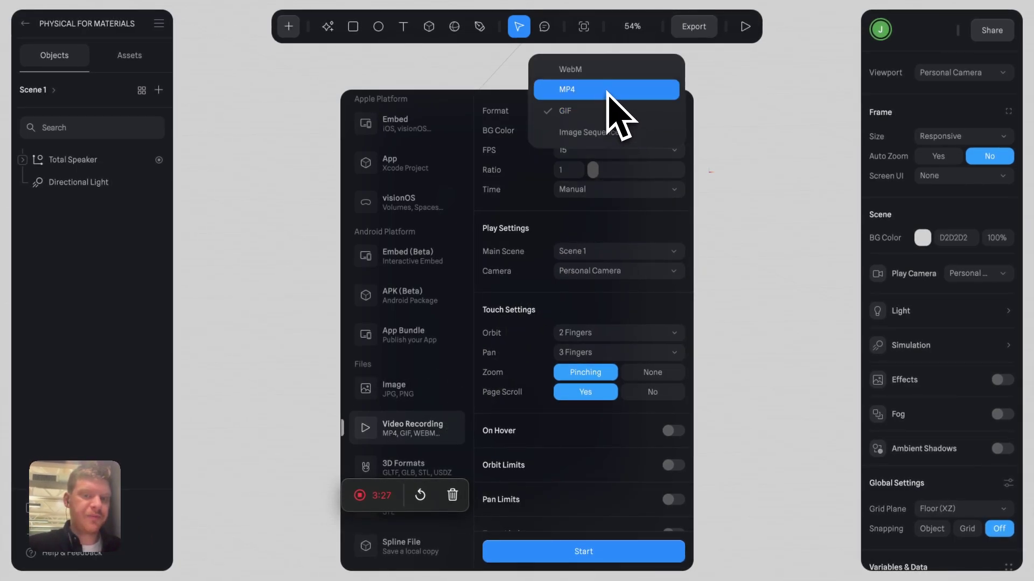
pyautogui.click(527, 172)
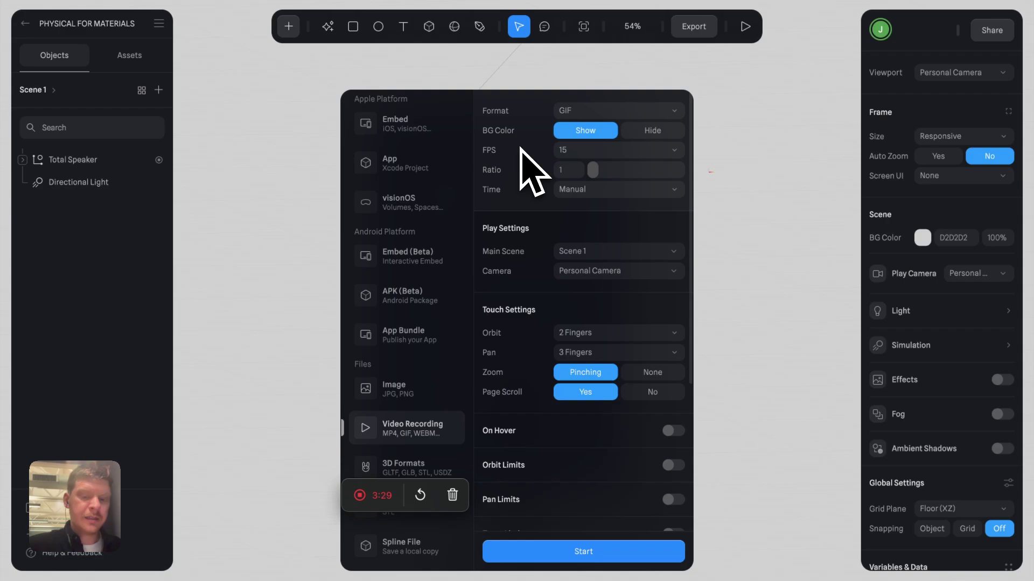
pyautogui.click(409, 388)
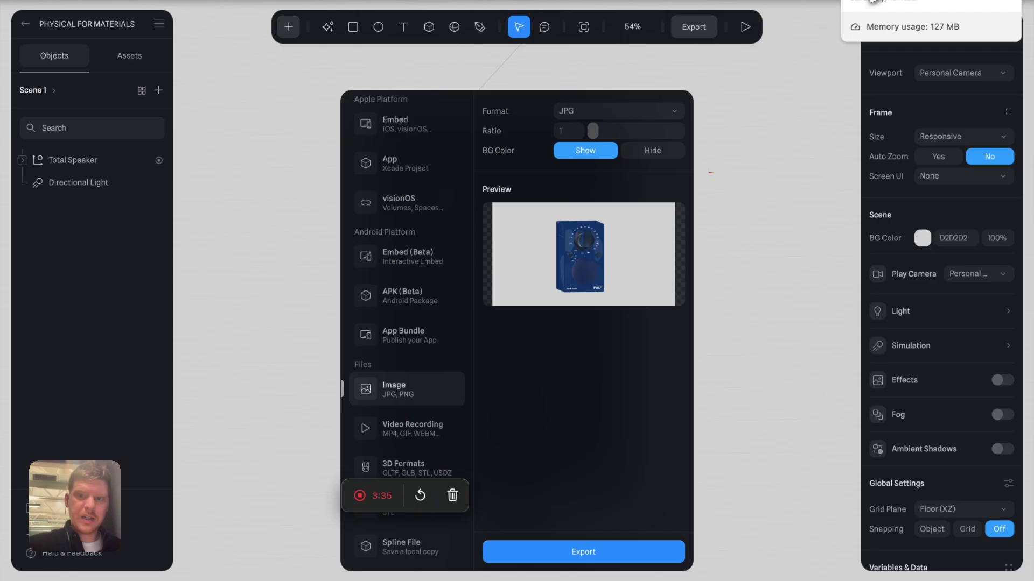
# - Switch to the open Humble Strawberry tab via 'humble' and scroll the site
pyautogui.click(872, 1)
pyautogui.click(701, 1)
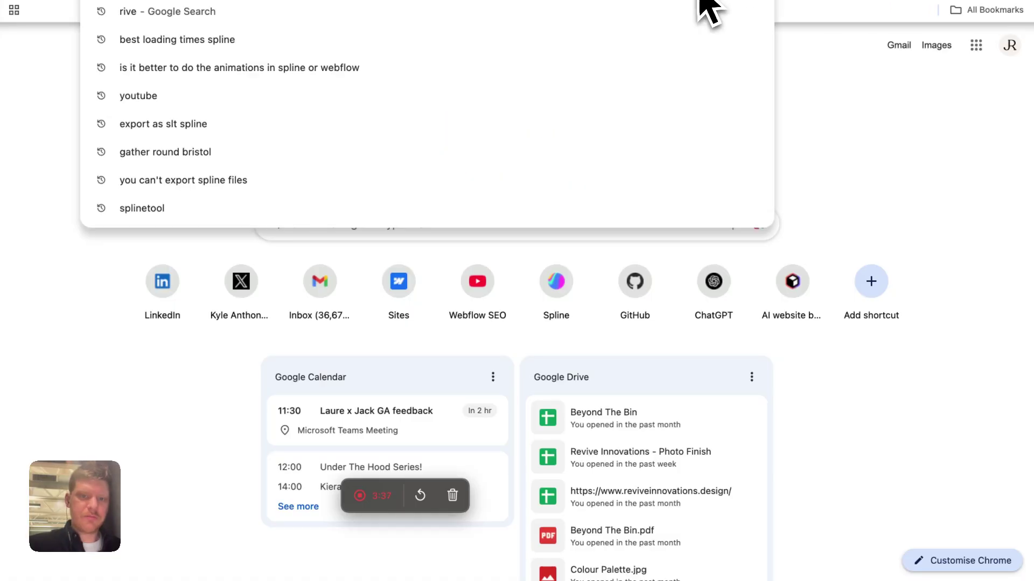
pyautogui.write('humble')
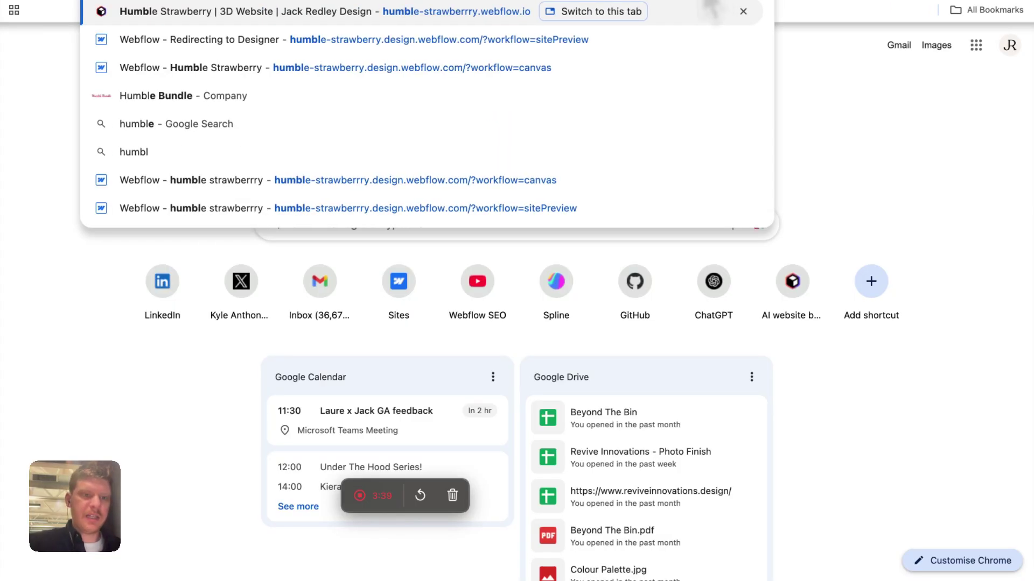
pyautogui.press('Return')
pyautogui.scroll(-12, 573, 212)
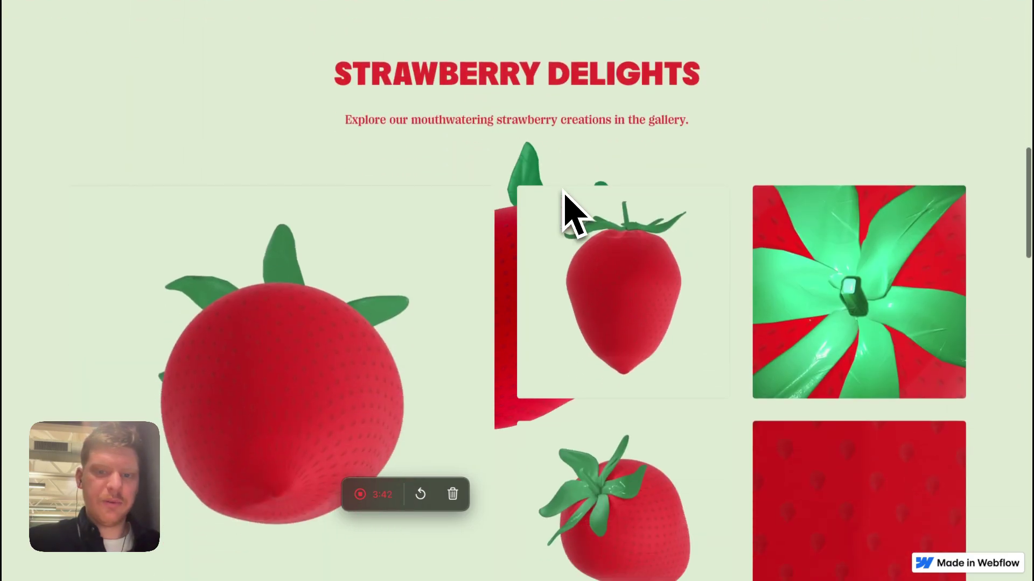
pyautogui.click(564, 191)
pyautogui.scroll(-12, 424, 102)
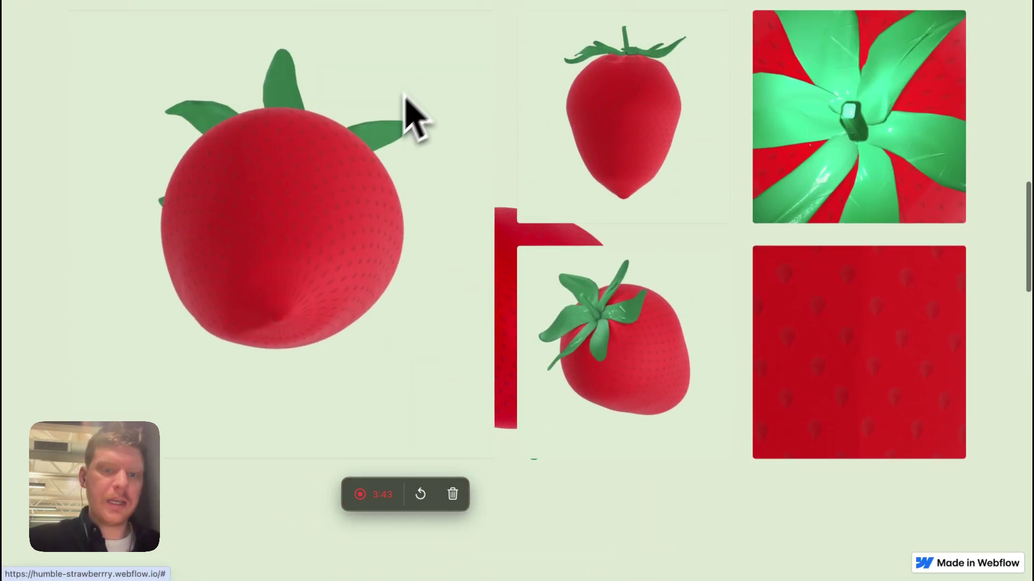
pyautogui.scroll(-15, 688, 282)
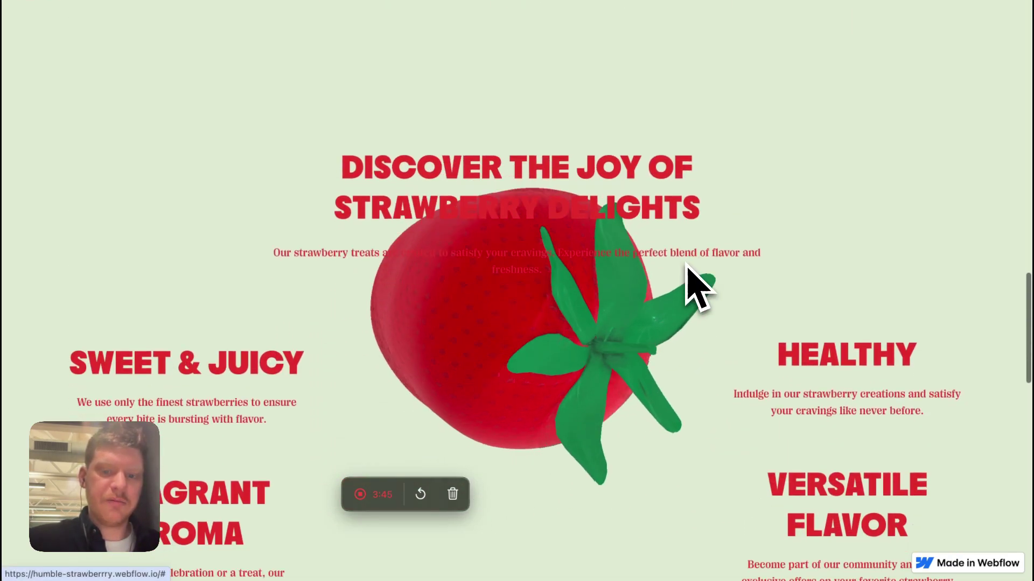
pyautogui.scroll(20, 688, 281)
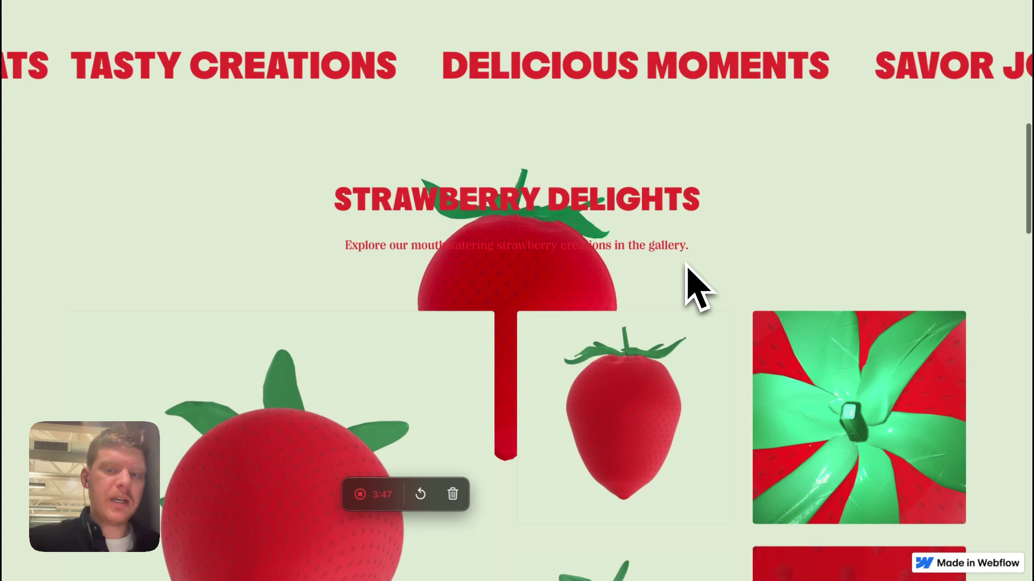
pyautogui.scroll(2, 687, 282)
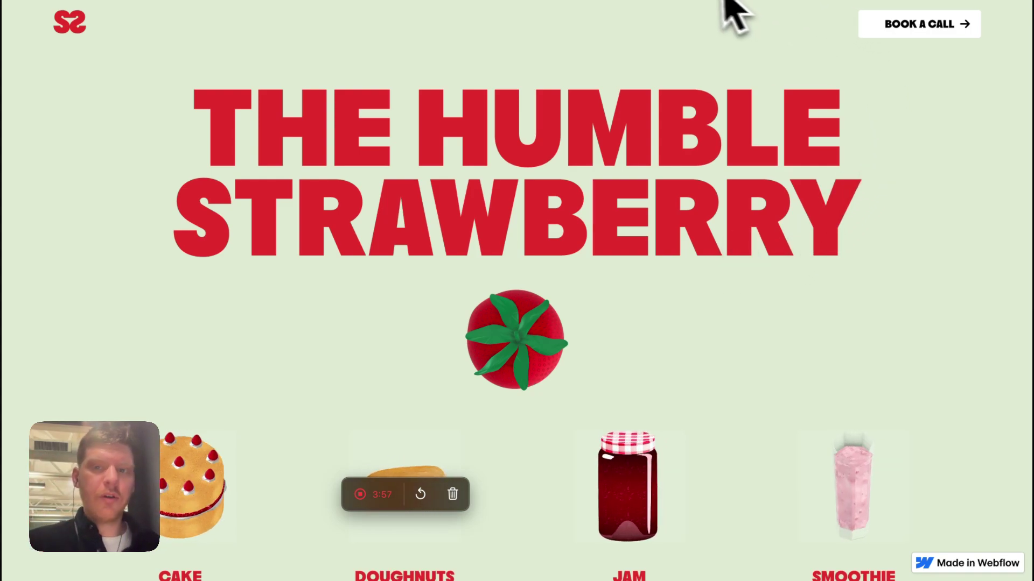
# - Back in Spline, close the Export dialog and select then deselect the Total Speaker model
pyautogui.click(692, 1)
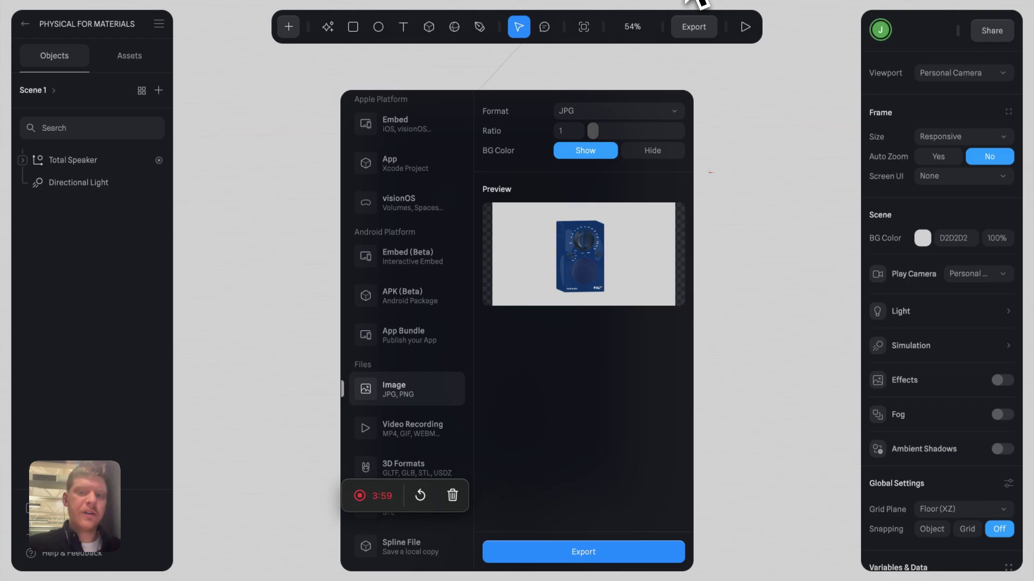
pyautogui.click(733, 139)
pyautogui.click(617, 214)
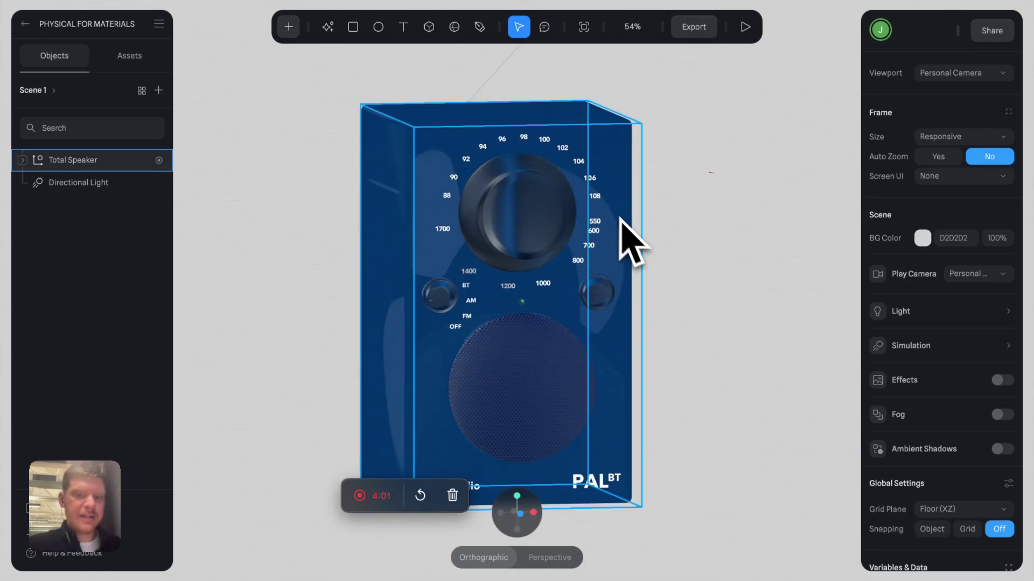
pyautogui.click(636, 232)
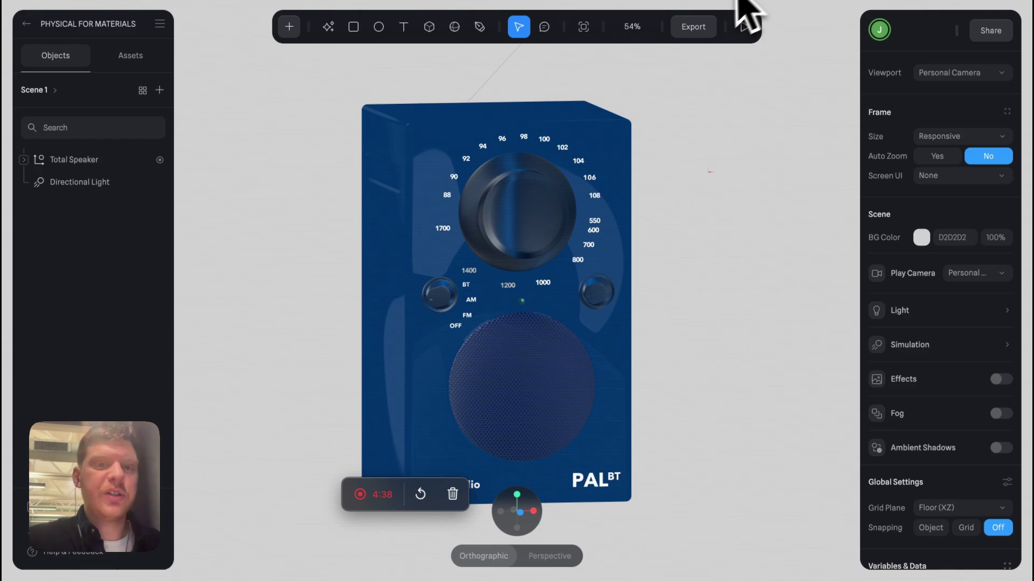
# - Load GitHub in a new tab and open the Humble-Strawberry repository
pyautogui.press('super+t')
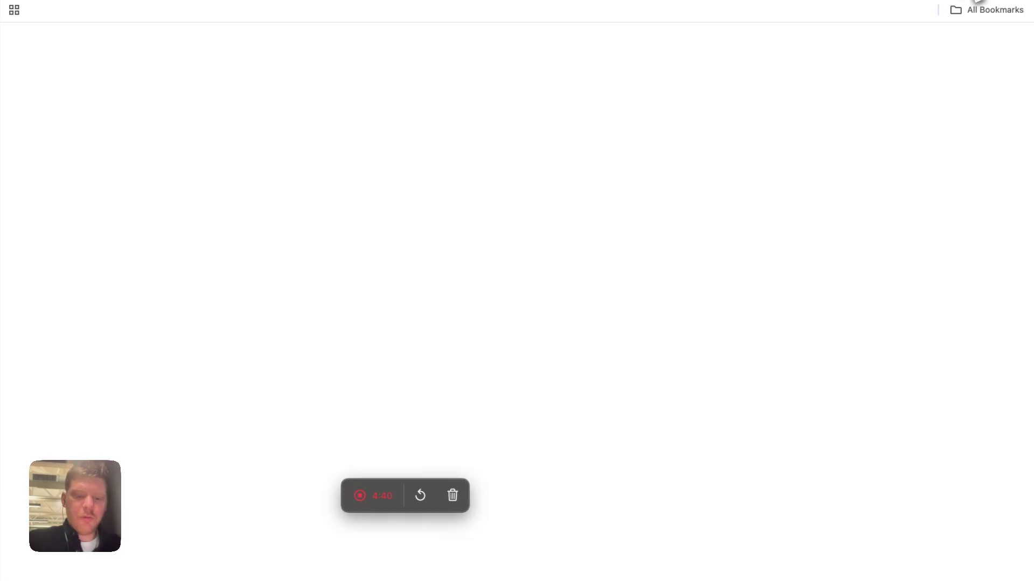
pyautogui.write('github')
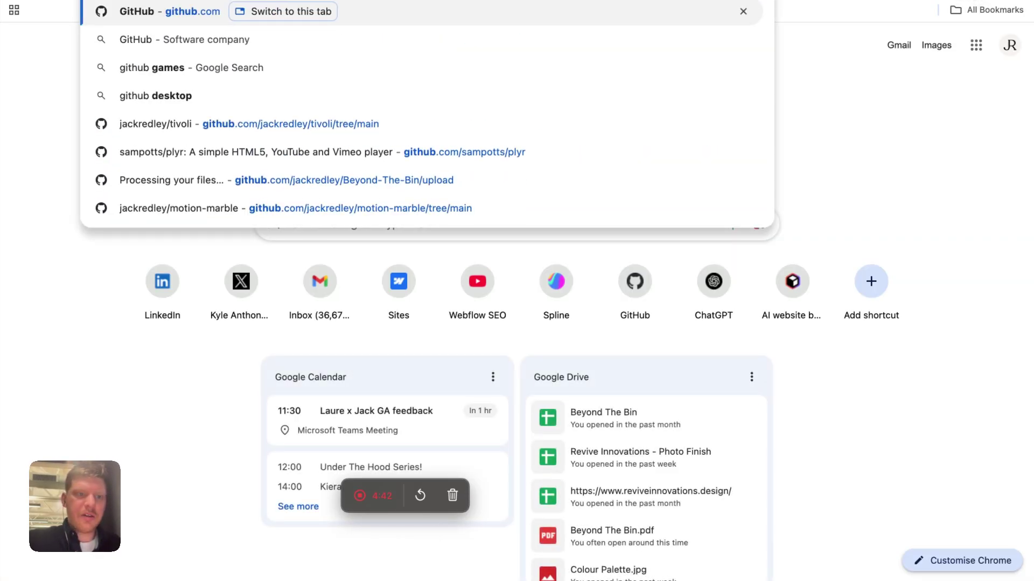
pyautogui.press('Return')
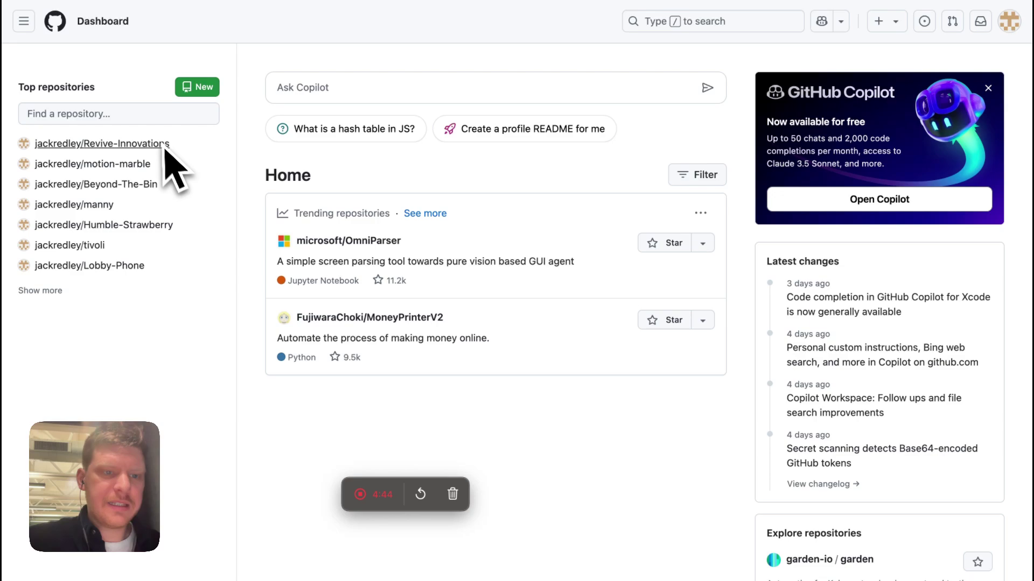
pyautogui.click(42, 291)
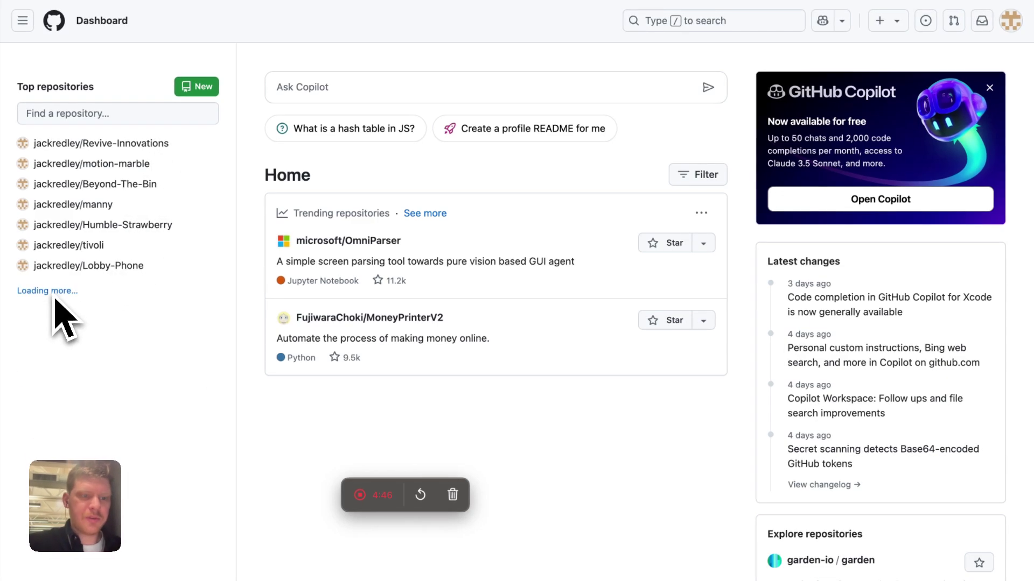
pyautogui.moveTo(130, 311)
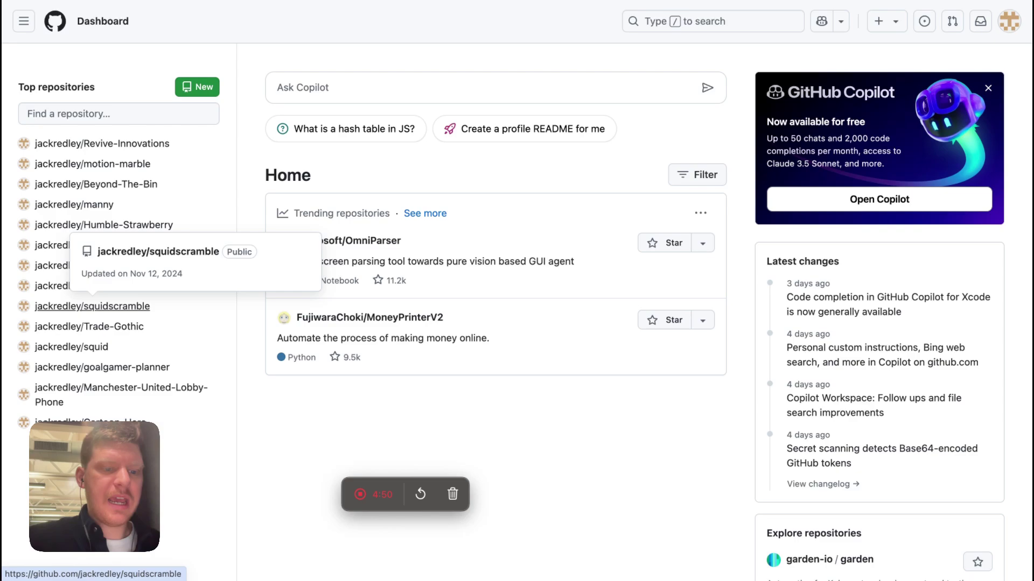
pyautogui.click(103, 226)
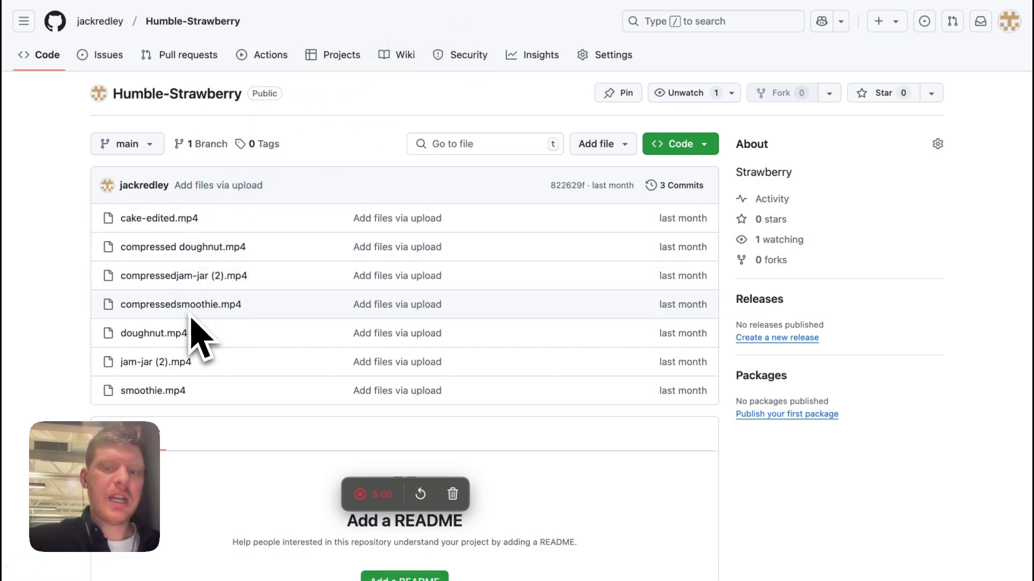
# - Go to Add file > Upload files and open the file chooser
pyautogui.click(624, 149)
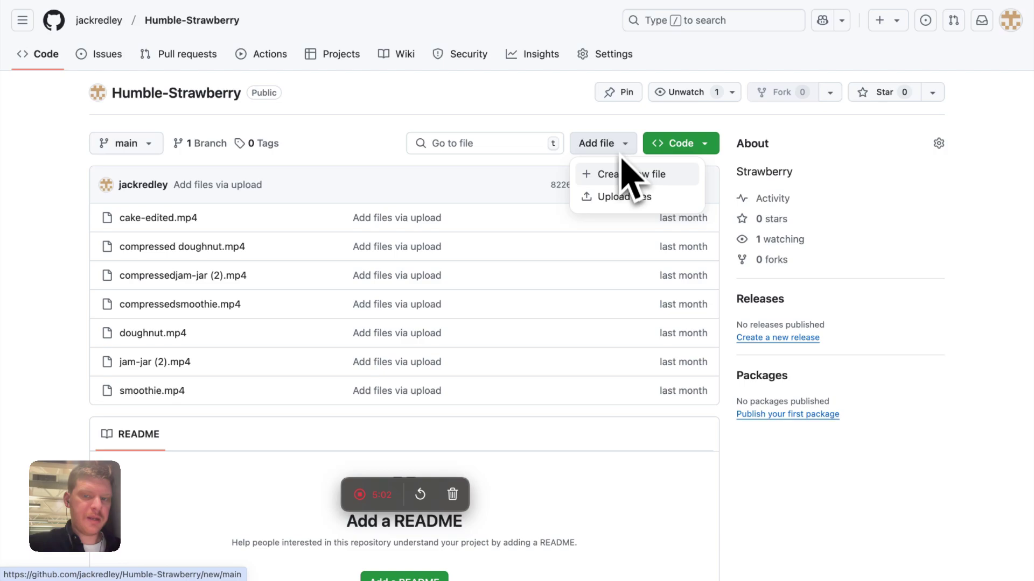
pyautogui.click(619, 204)
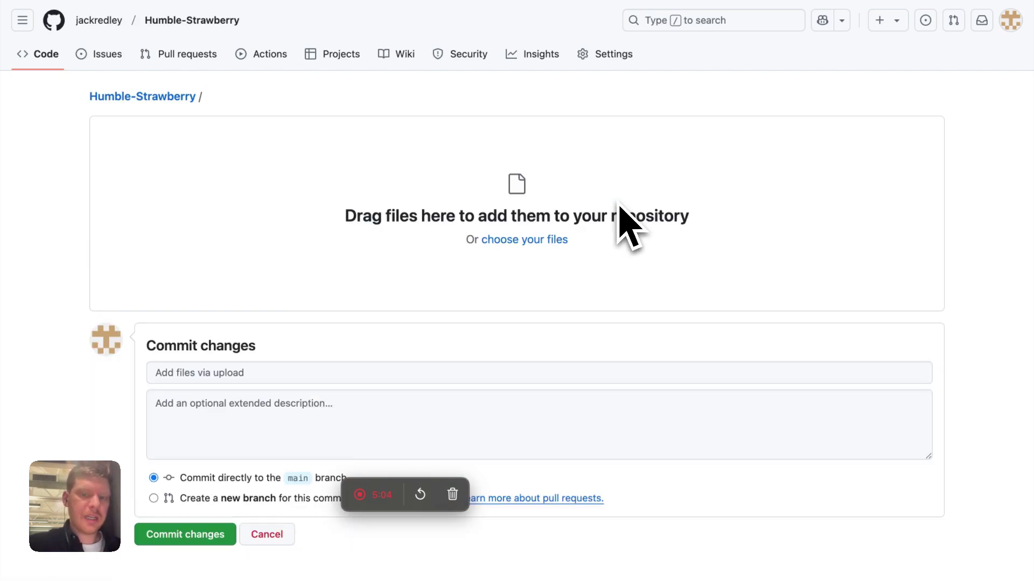
pyautogui.click(539, 243)
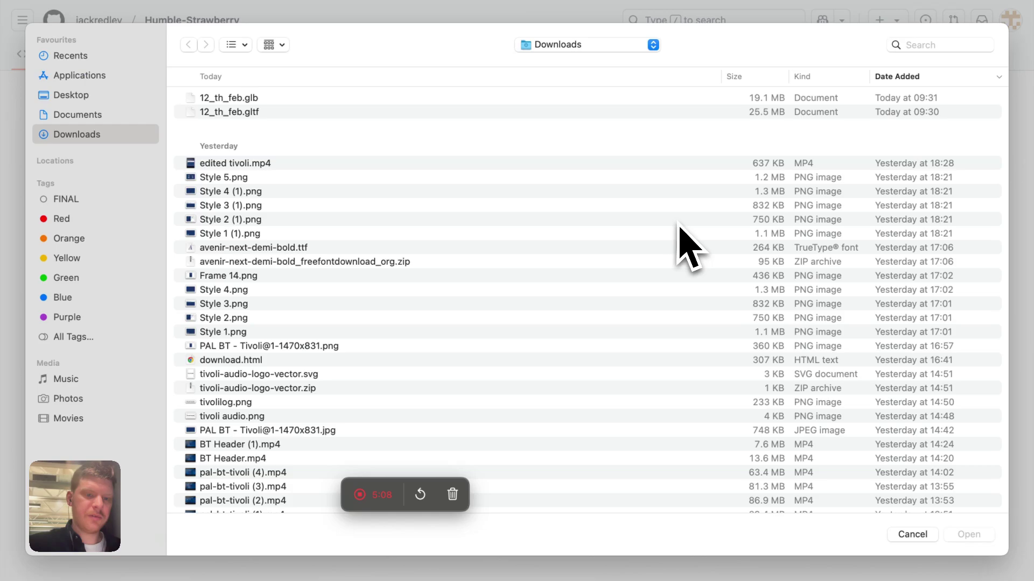
# - Cancel the file chooser and start a GIF Video Recording of the blue speaker in Spline
pyautogui.click(912, 534)
pyautogui.click(679, 4)
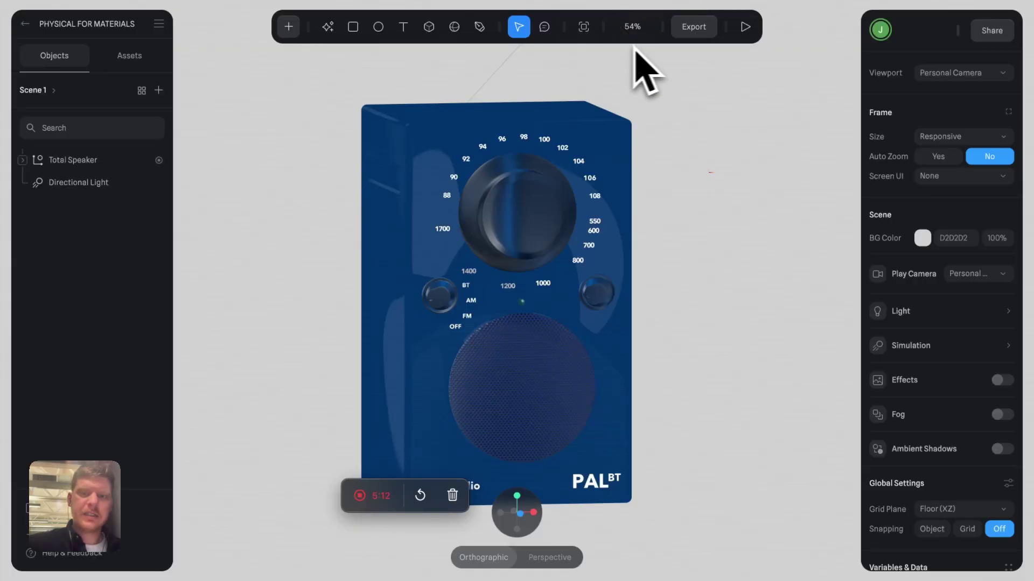
pyautogui.click(700, 27)
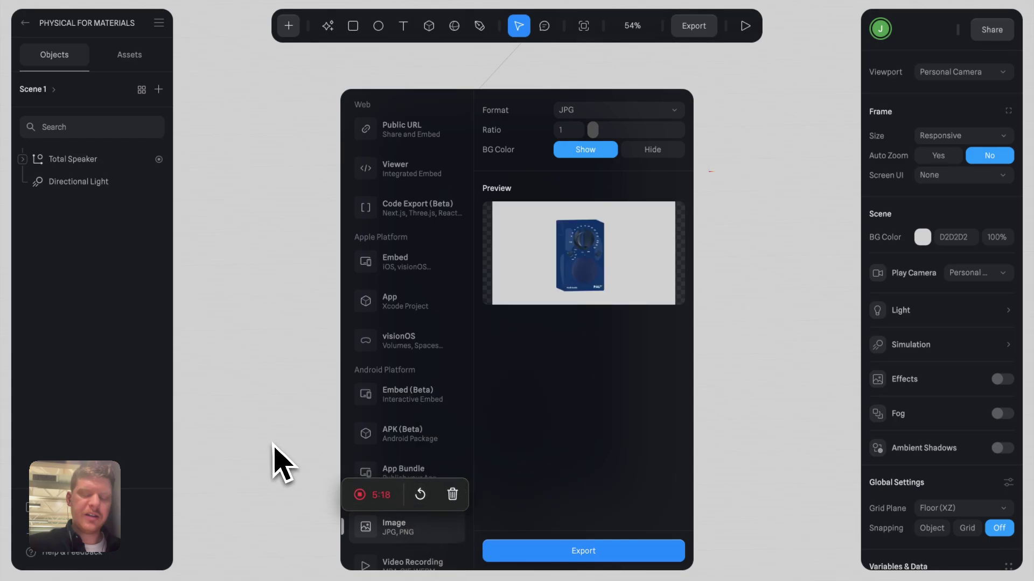
pyautogui.moveTo(438, 481); pyautogui.dragTo(220, 434)
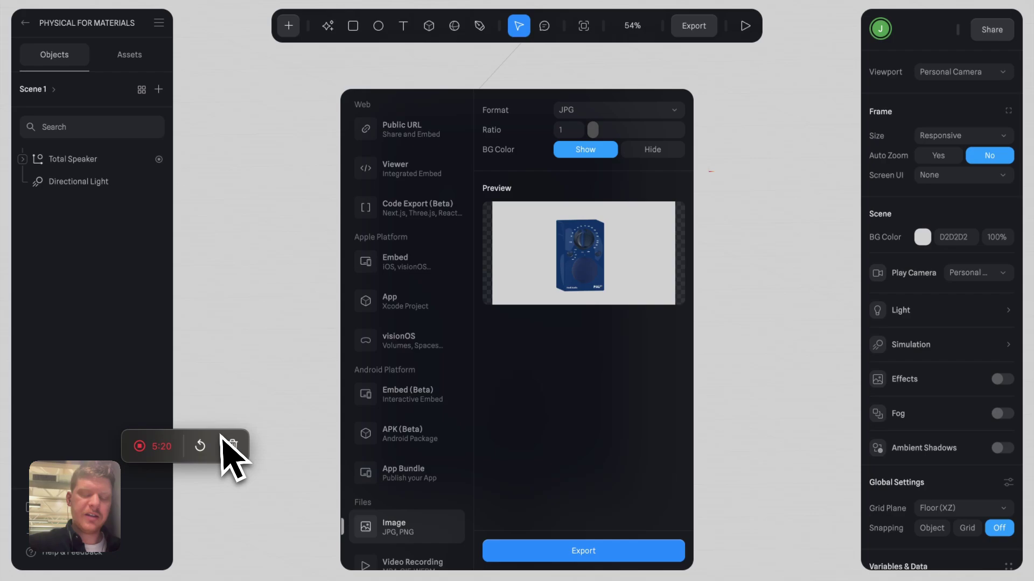
pyautogui.scroll(-3, 401, 458)
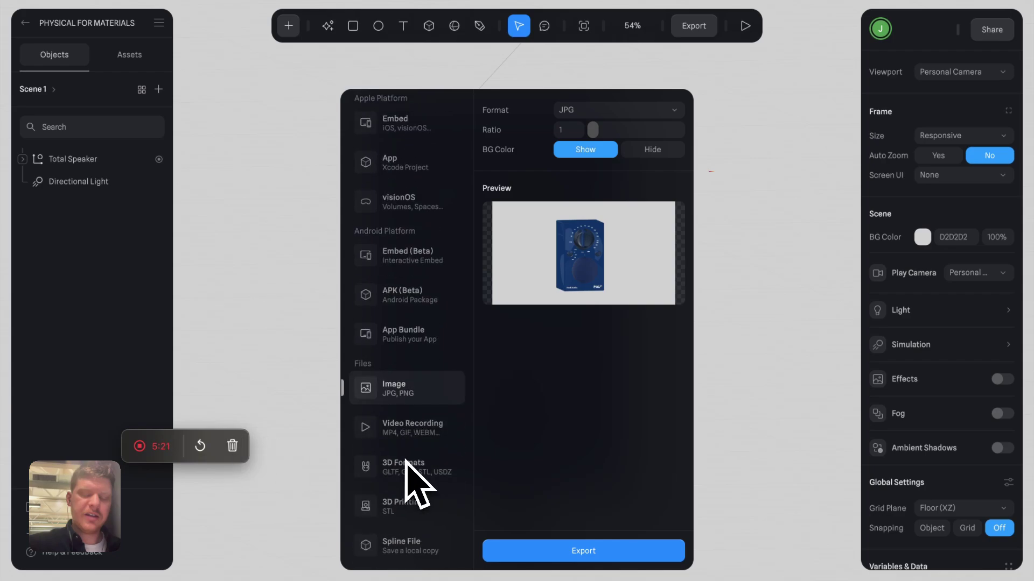
pyautogui.click(421, 438)
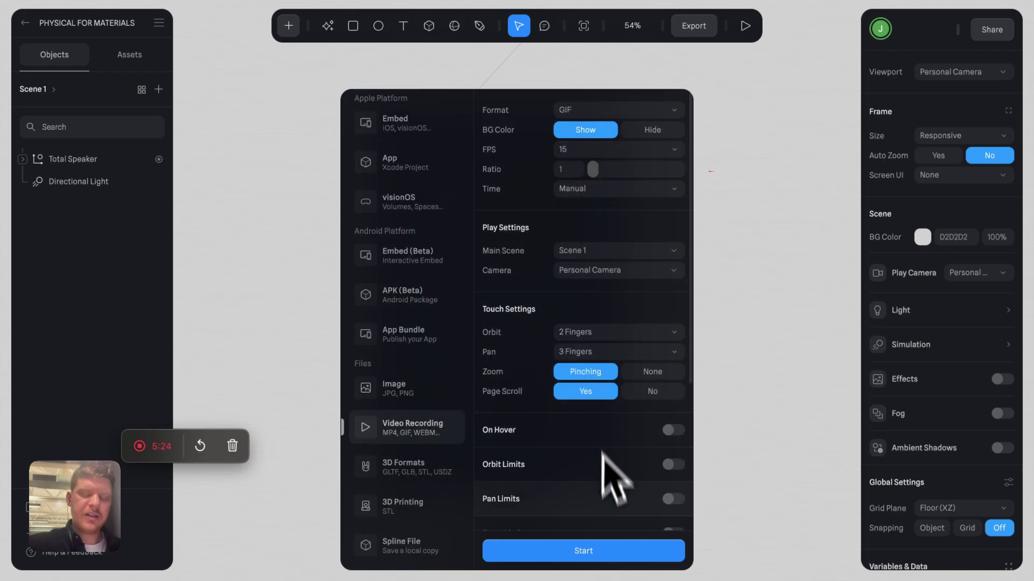
pyautogui.click(605, 549)
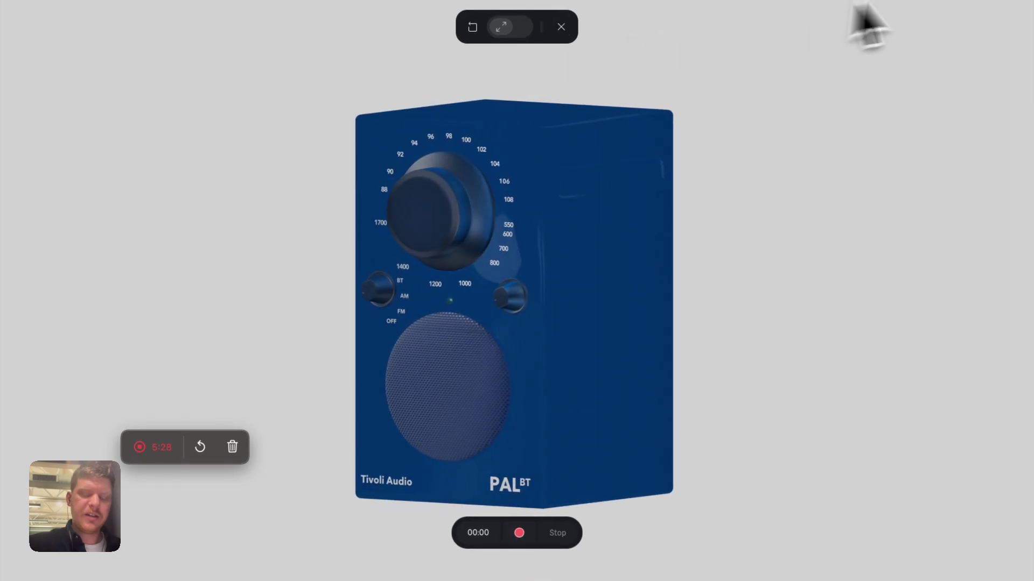
pyautogui.press('super+t')
pyautogui.write('compres')
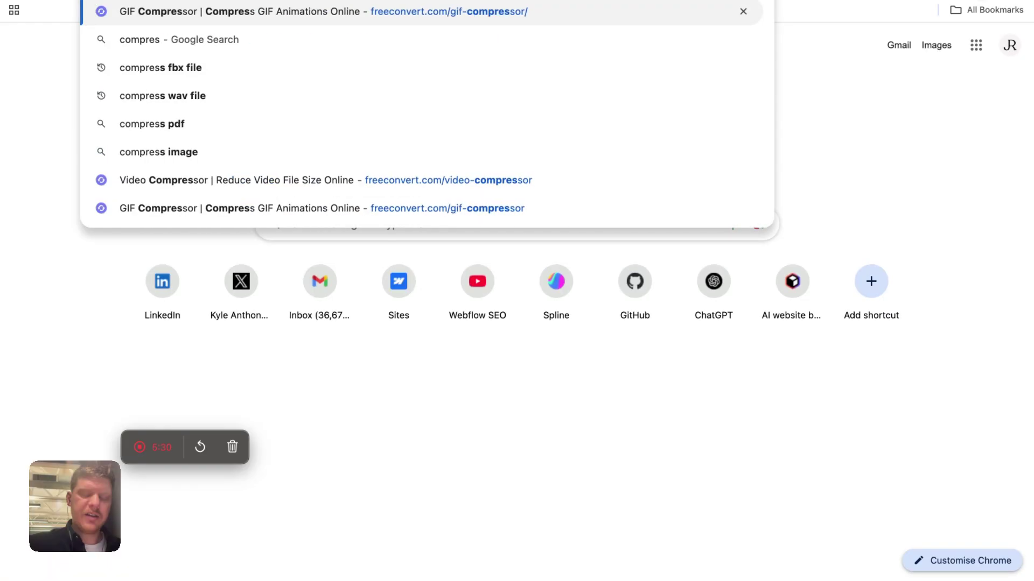
pyautogui.press('Return')
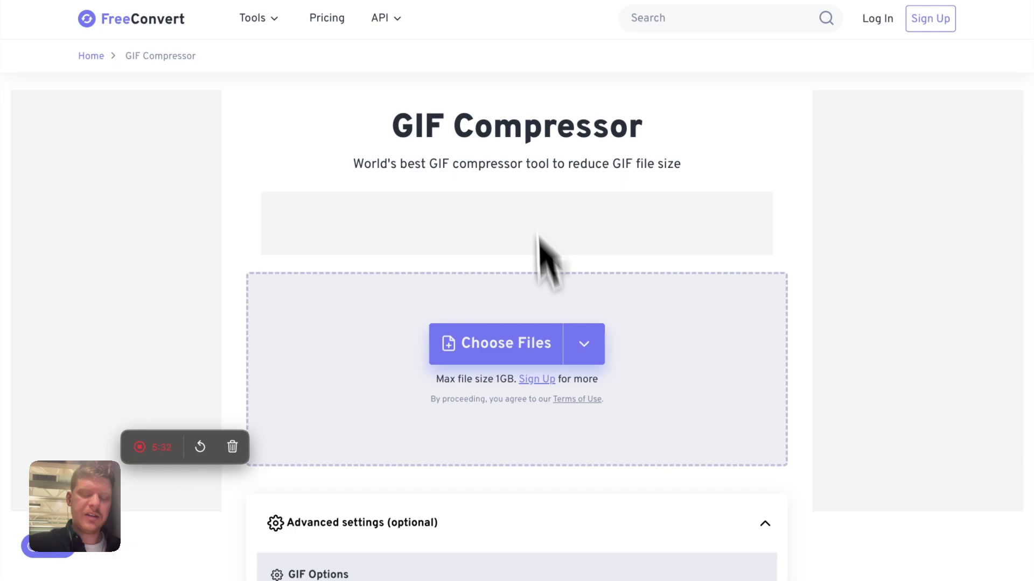
pyautogui.moveTo(521, 349)
pyautogui.click(517, 369)
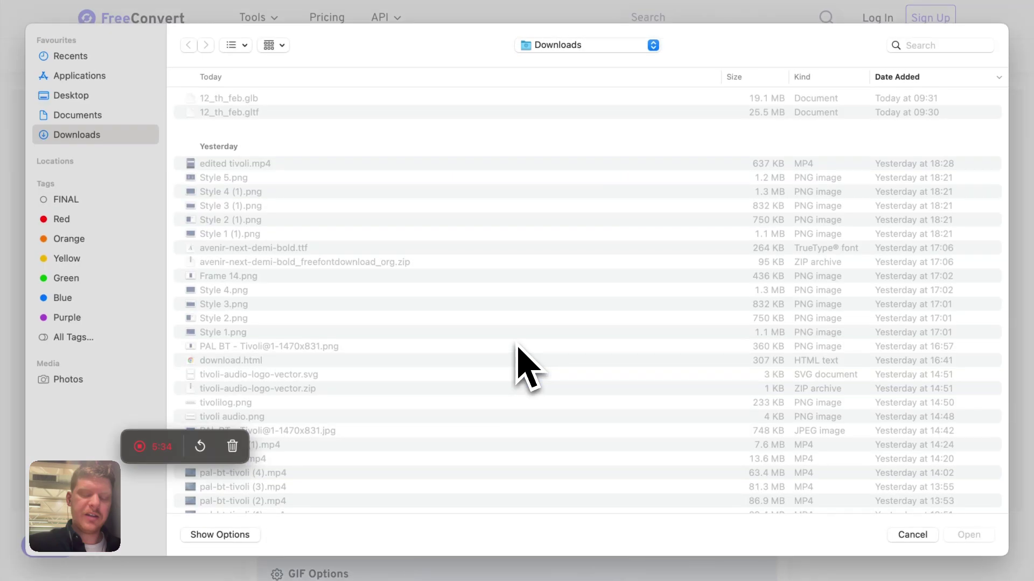
pyautogui.scroll(-10, 254, 242)
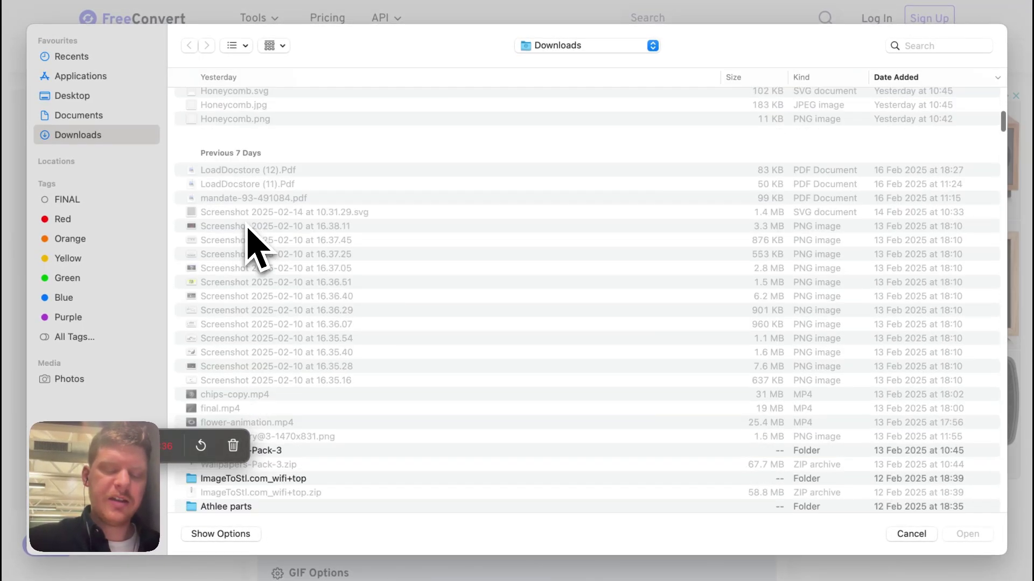
pyautogui.scroll(3, 254, 242)
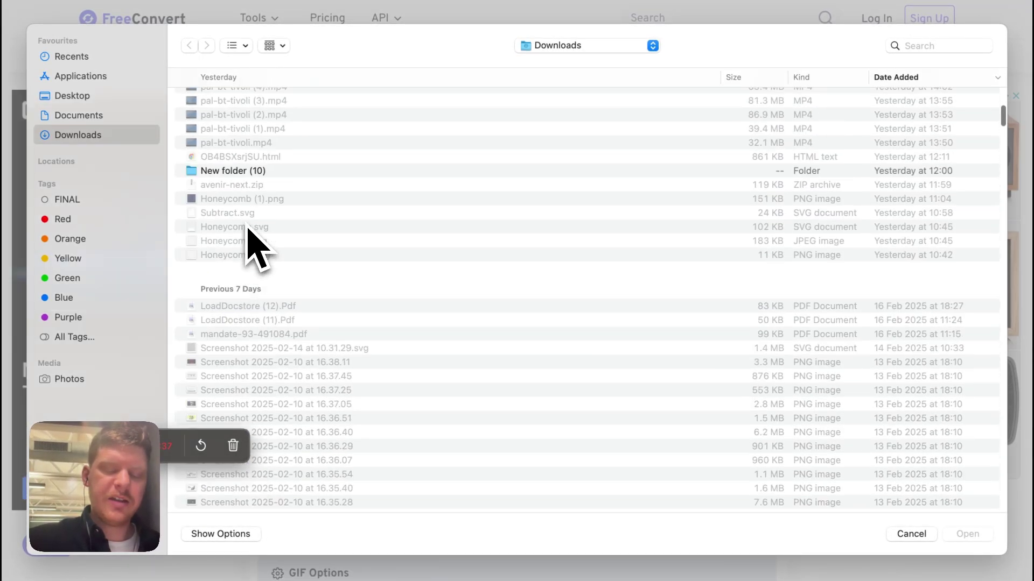
pyautogui.click(922, 541)
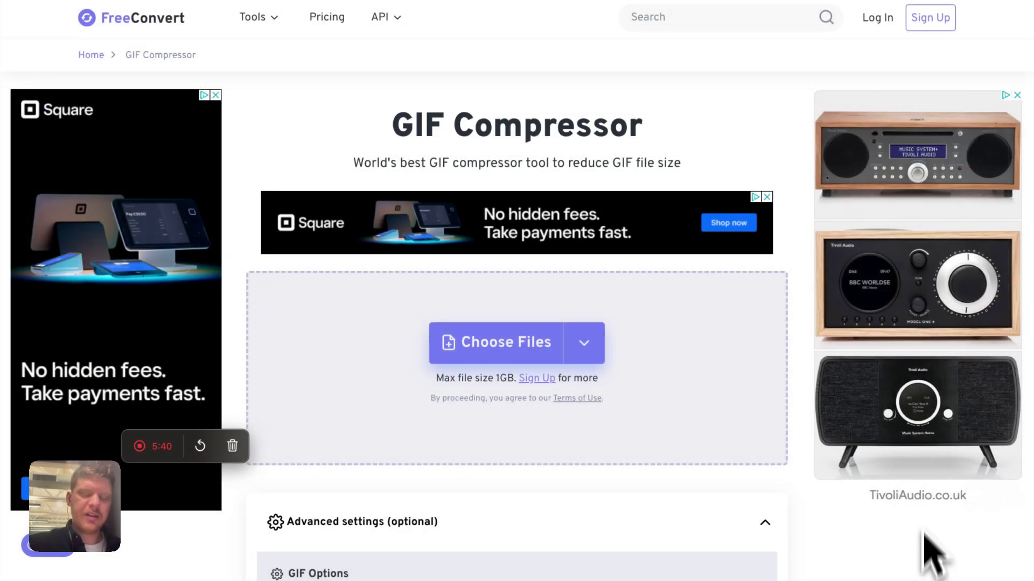
# - View the GitHub upload page, then return to the Spline radio scene
pyautogui.click(918, 2)
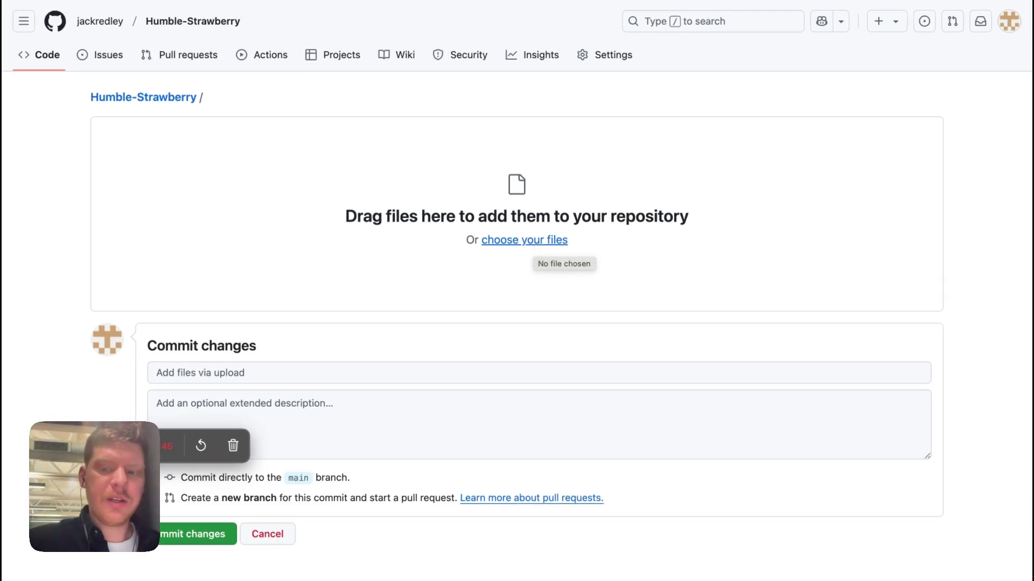
pyautogui.click(922, 3)
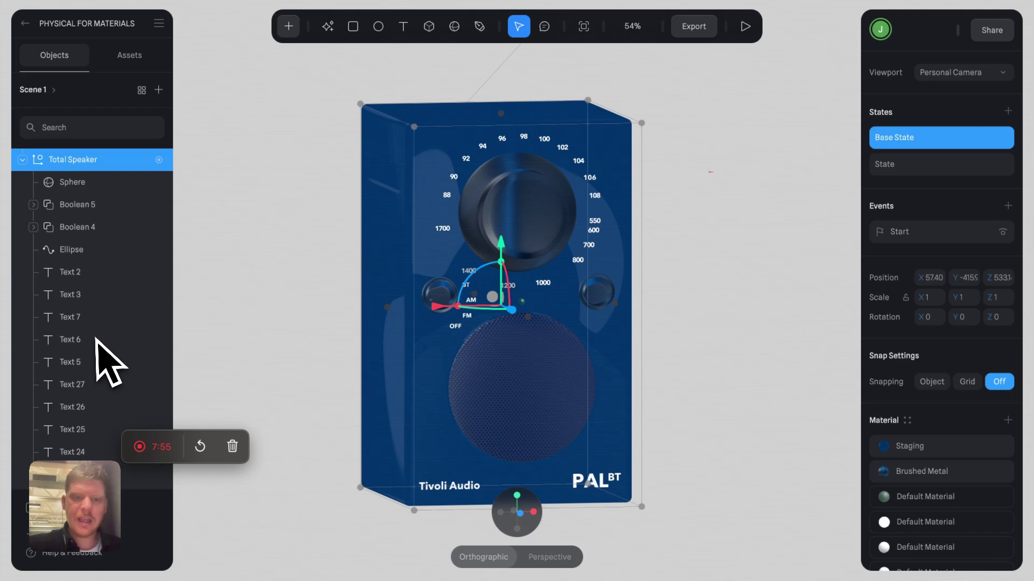
# - Zoom in on the radio, expand Boolean 5 and select its Body shape
pyautogui.scroll(5, 653, 173)
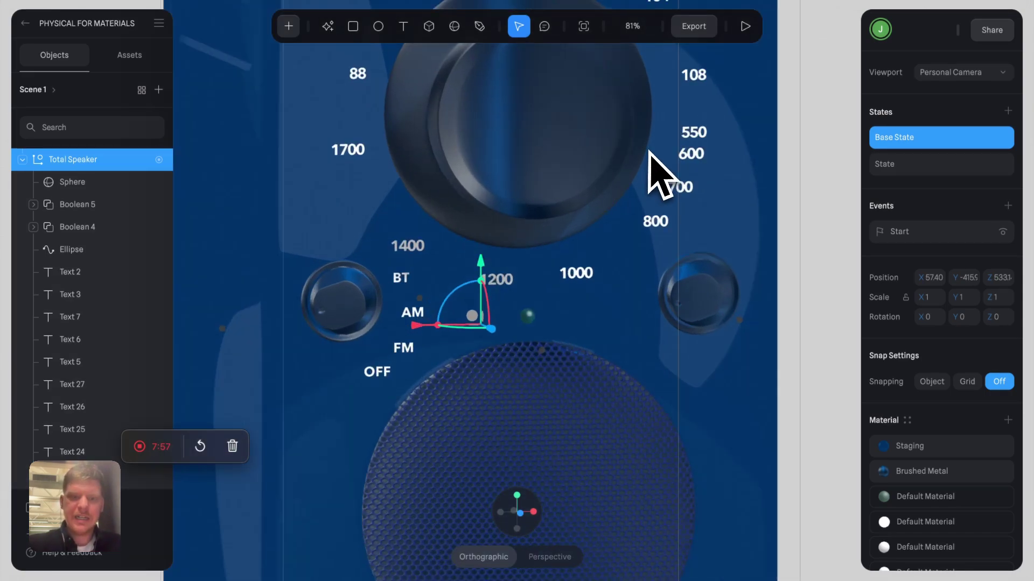
pyautogui.scroll(5, 653, 173)
pyautogui.scroll(3, 592, 215)
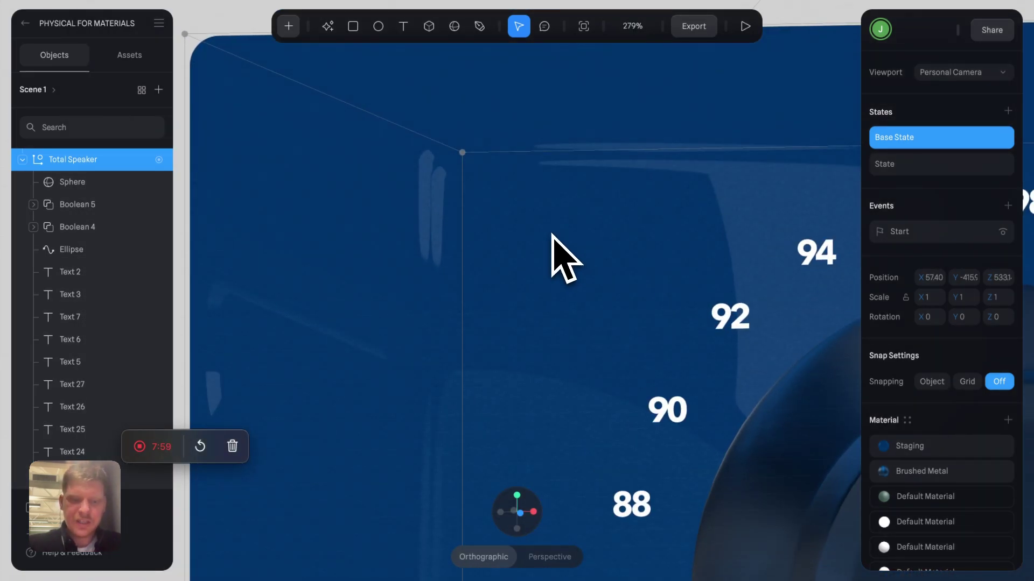
pyautogui.scroll(3, 558, 253)
pyautogui.scroll(-8, 557, 253)
pyautogui.scroll(8, 558, 253)
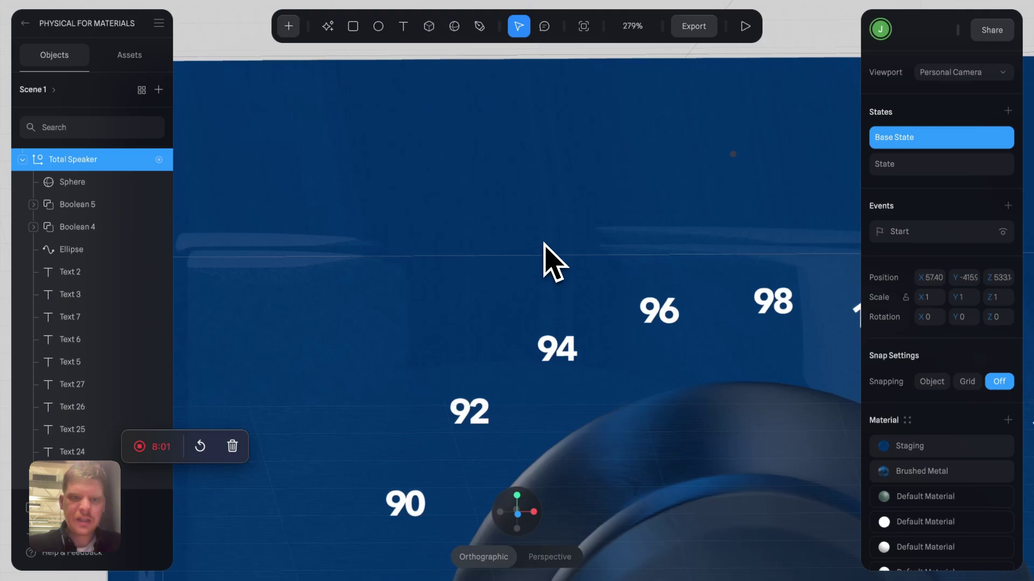
pyautogui.scroll(-4, 552, 238)
pyautogui.click(536, 289)
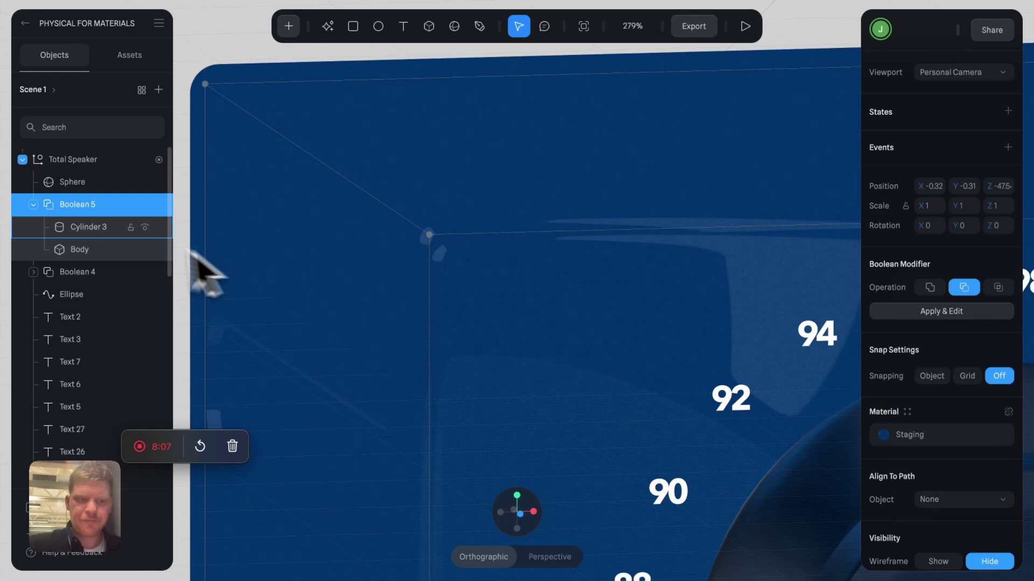
pyautogui.click(93, 227)
pyautogui.click(100, 250)
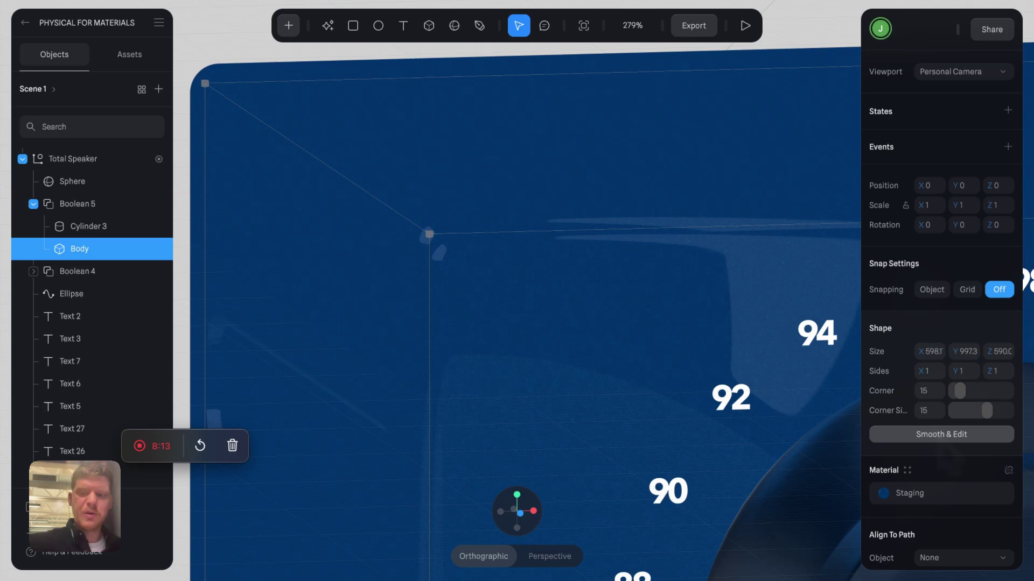
# - Turn the Body into an editable smoothed mesh with level-1 subdivision, then zoom to fit the radio
pyautogui.click(941, 434)
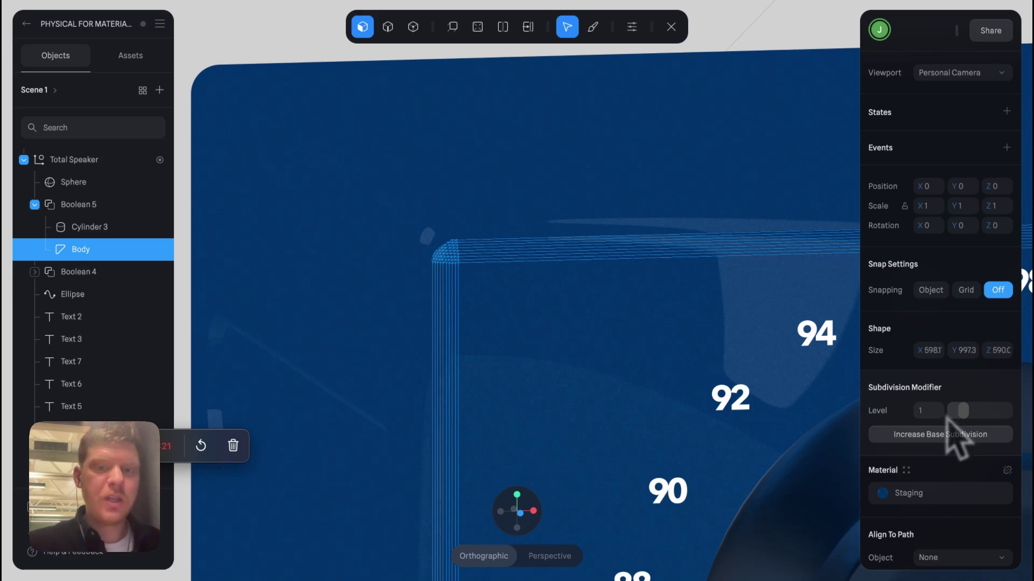
pyautogui.click(671, 26)
pyautogui.press('Escape')
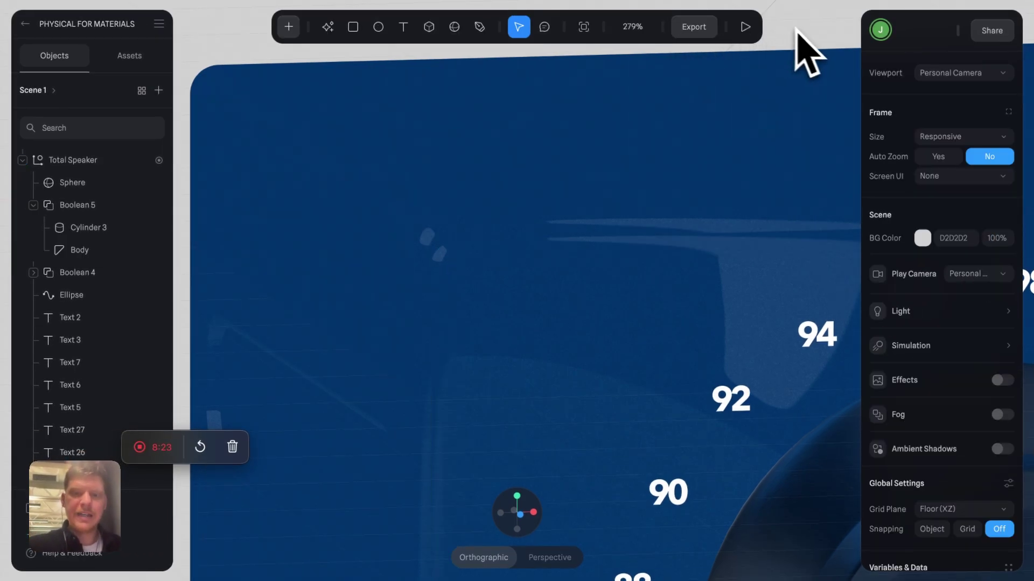
pyautogui.hotkey('shift', '1')
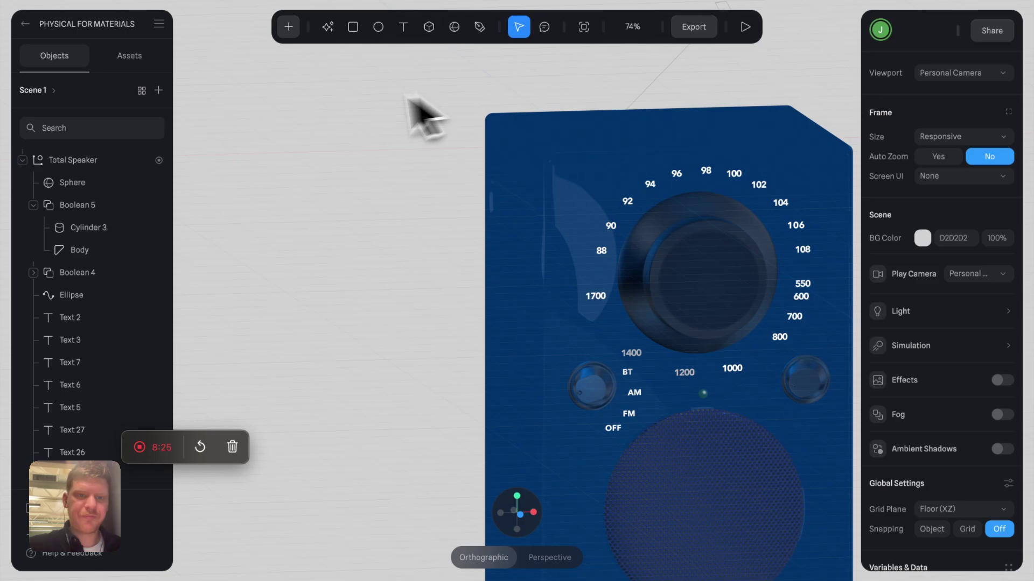
# - Draw a 187 × 187 × 1614 cylinder with corner rounding 8 left of the radio
pyautogui.click(289, 28)
pyautogui.scroll(-5, 308, 215)
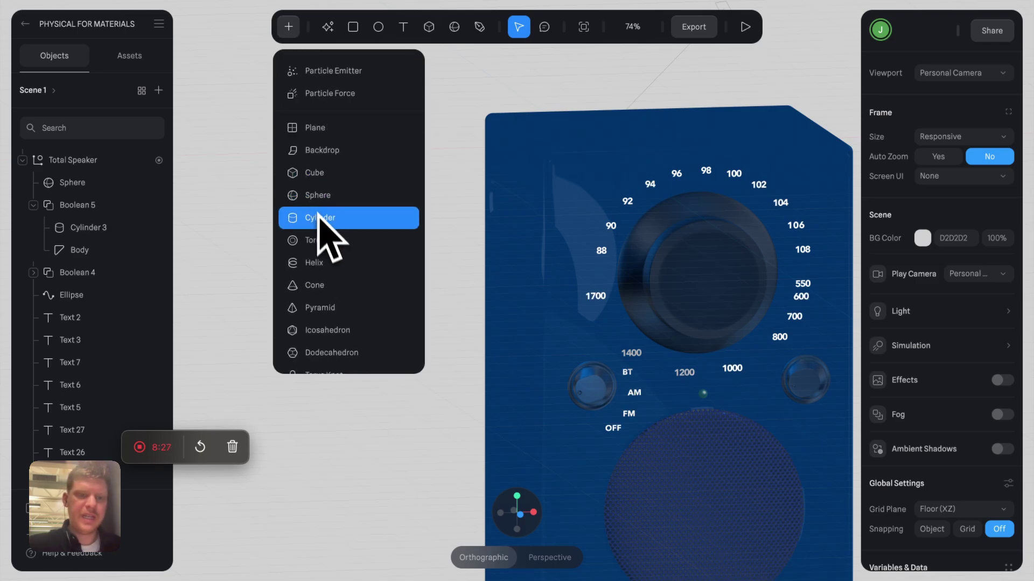
pyautogui.click(322, 223)
pyautogui.moveTo(300, 231); pyautogui.dragTo(342, 334)
pyautogui.scroll(-5, 341, 334)
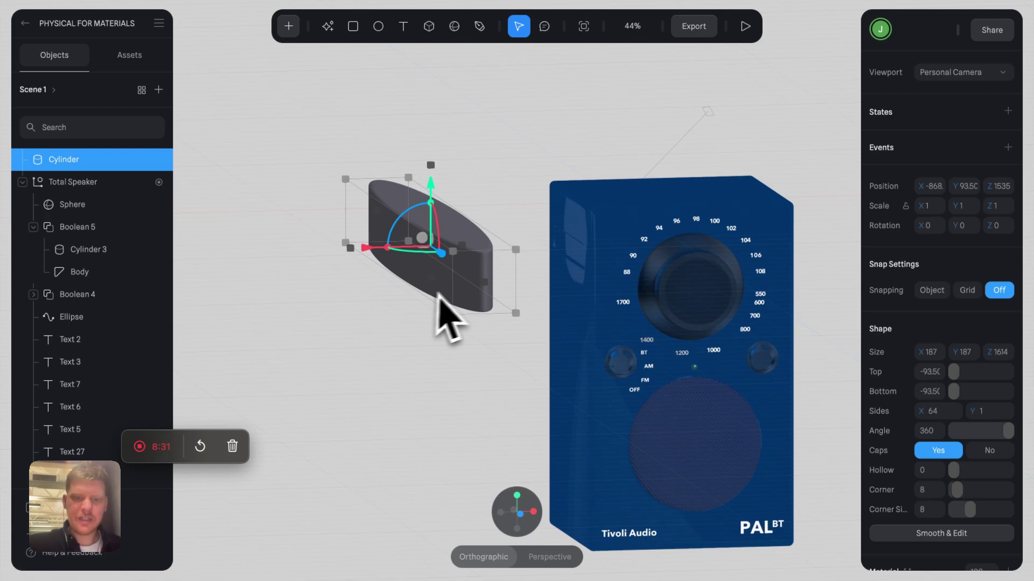
pyautogui.scroll(8, 461, 312)
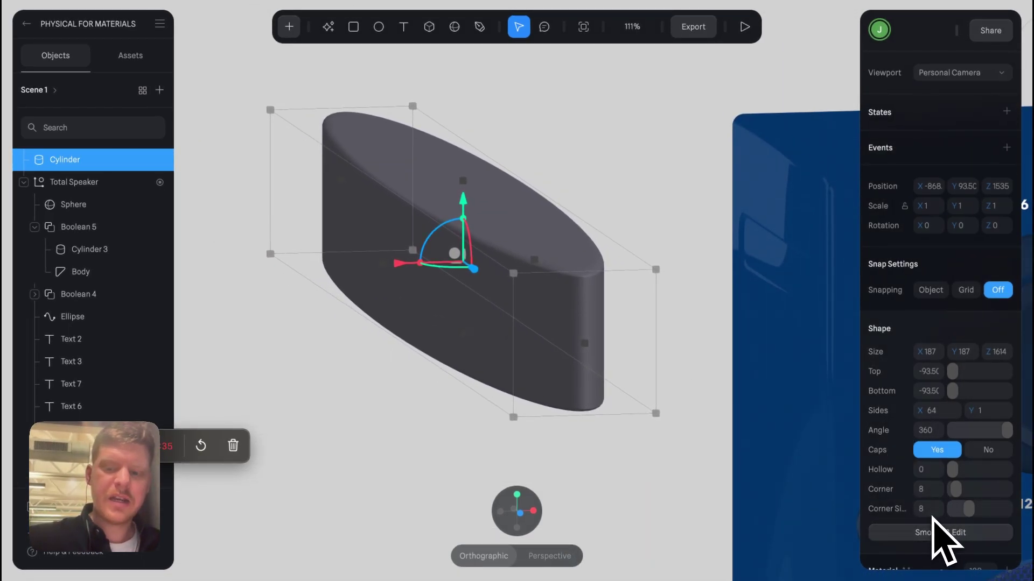
# - Make the test cylinder an editable mesh and try different subdivision levels and base subdivision
pyautogui.click(943, 533)
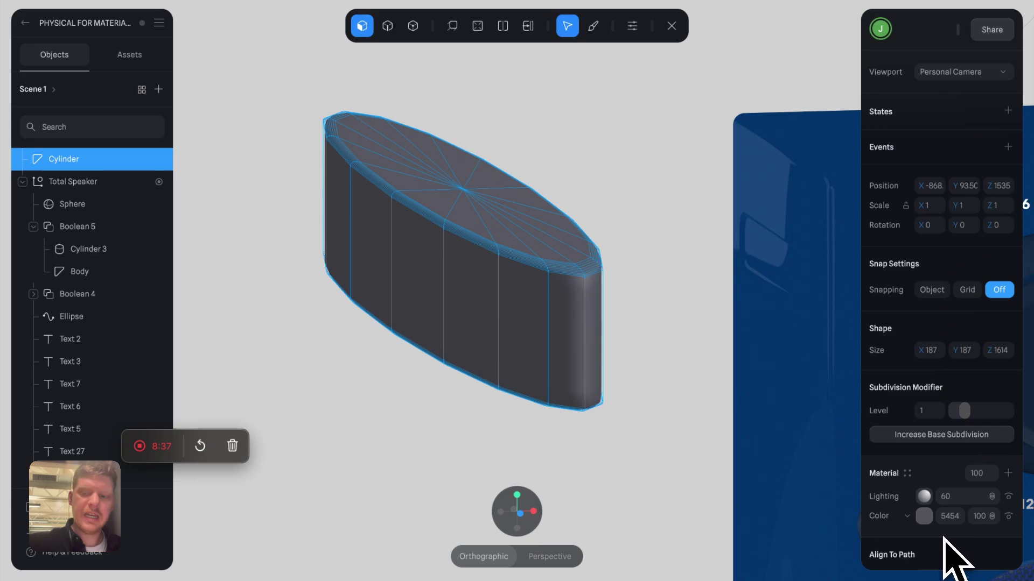
pyautogui.click(972, 430)
pyautogui.scroll(2, 657, 306)
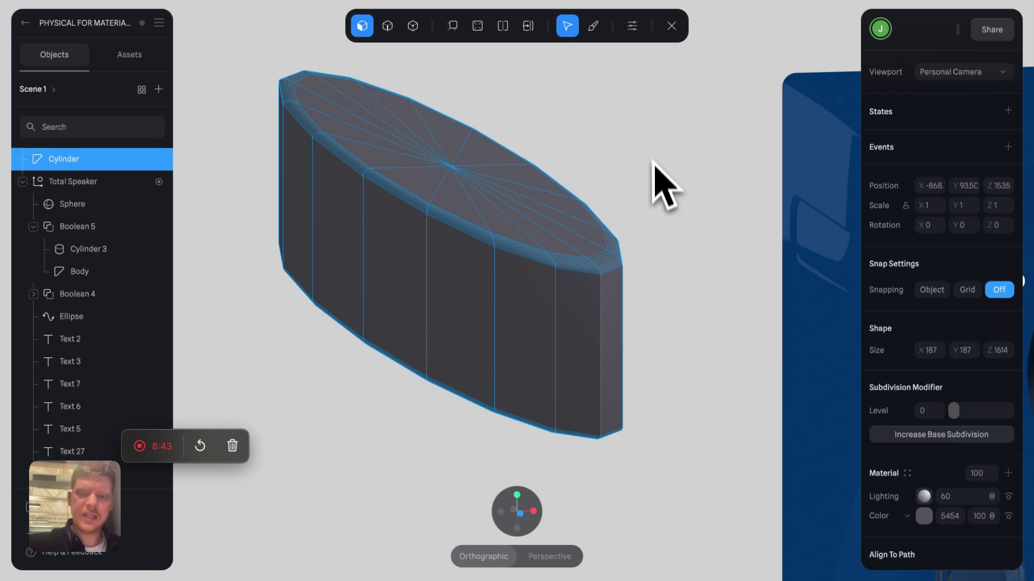
pyautogui.scroll(3, 641, 218)
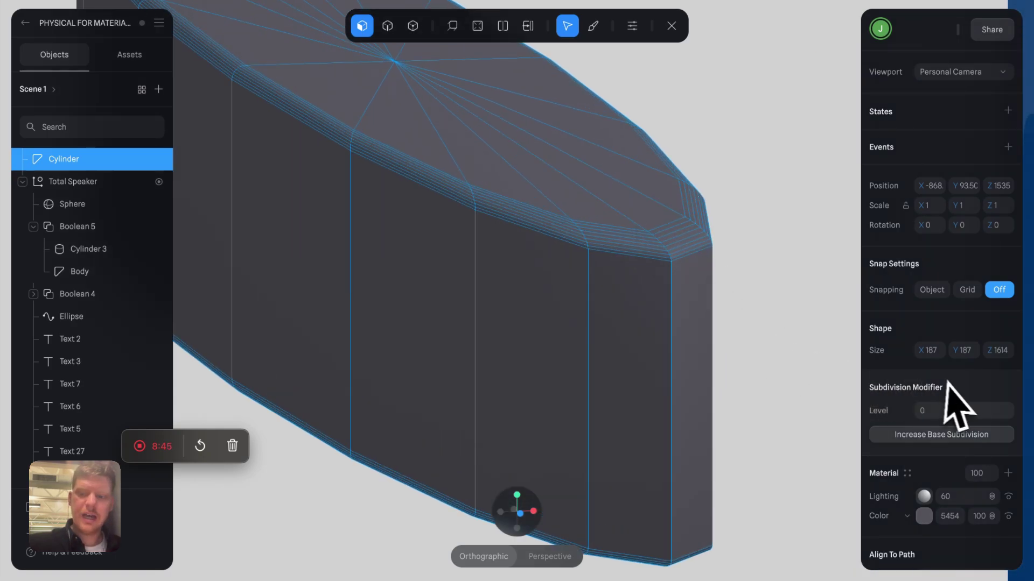
pyautogui.moveTo(953, 410); pyautogui.dragTo(856, 428)
pyautogui.moveTo(953, 410)
pyautogui.mouseDown()
pyautogui.moveTo(981, 422)
pyautogui.moveTo(968, 434)
pyautogui.mouseUp()
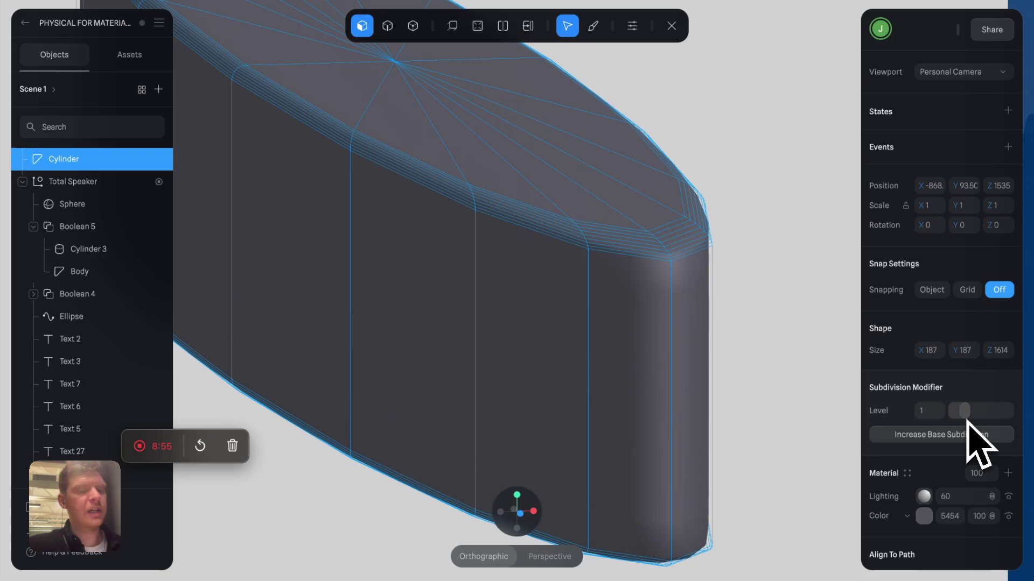
pyautogui.scroll(-5, 738, 366)
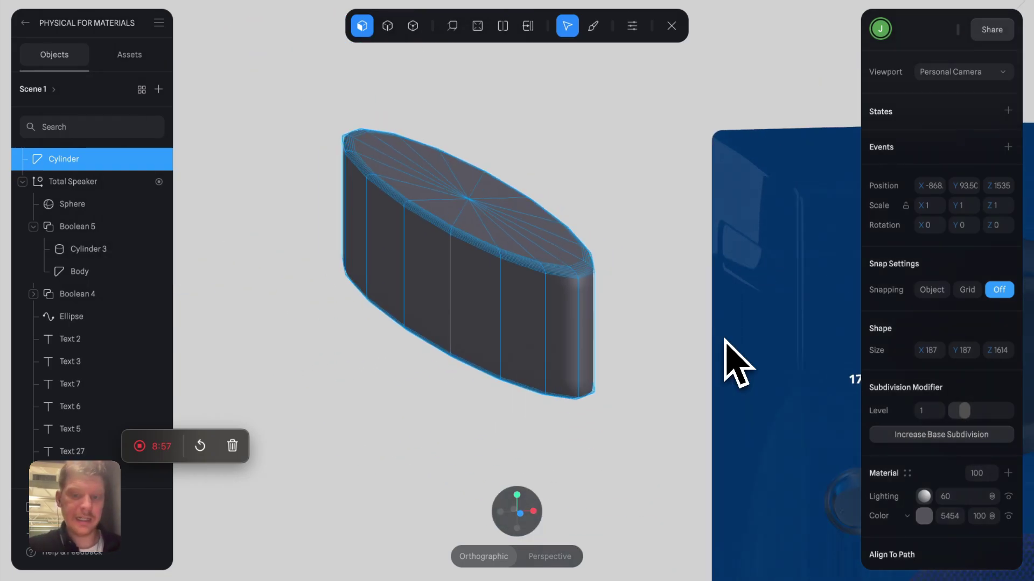
pyautogui.press('Escape')
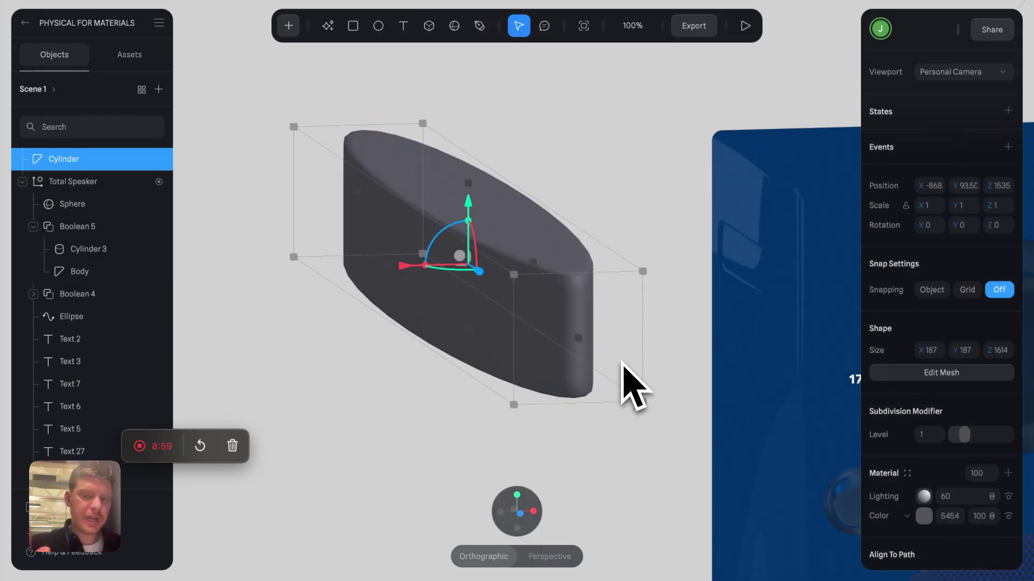
pyautogui.scroll(-3, 619, 377)
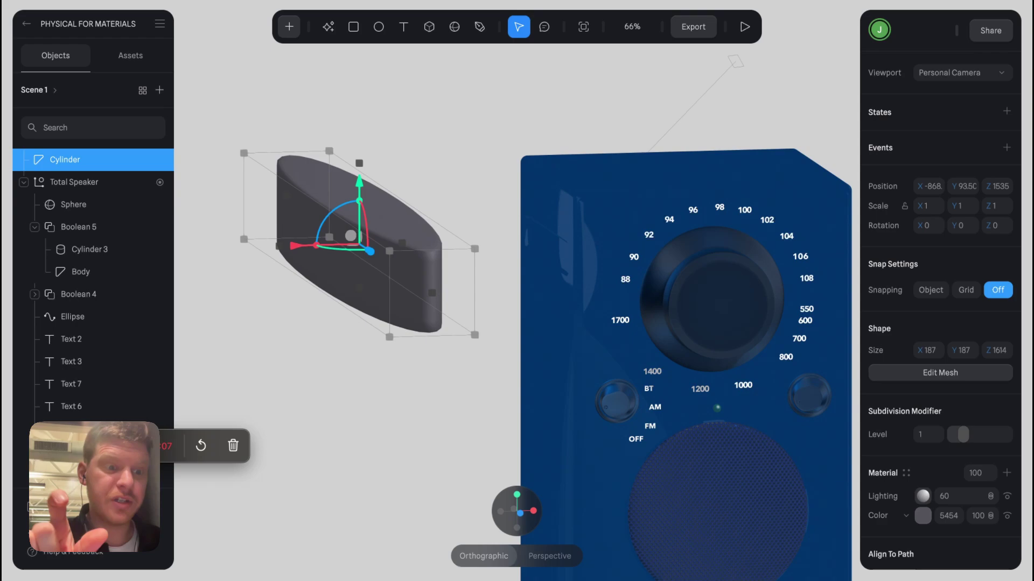
# - Re-edit the cylinder mesh to test subdivision level 2
pyautogui.doubleClick(411, 296)
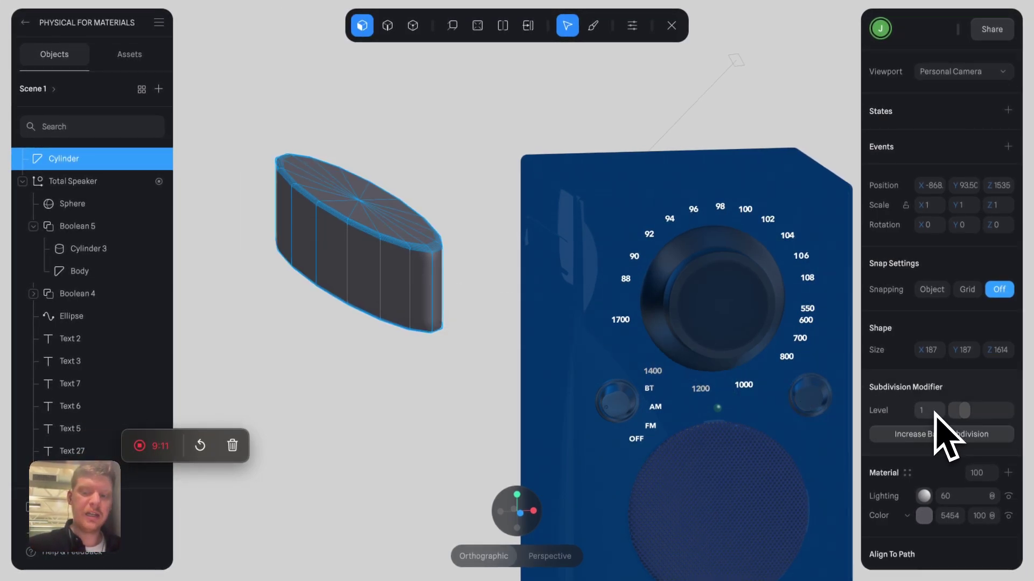
pyautogui.moveTo(965, 411)
pyautogui.mouseDown()
pyautogui.moveTo(999, 422)
pyautogui.moveTo(950, 410)
pyautogui.moveTo(978, 415)
pyautogui.moveTo(970, 418)
pyautogui.mouseUp()
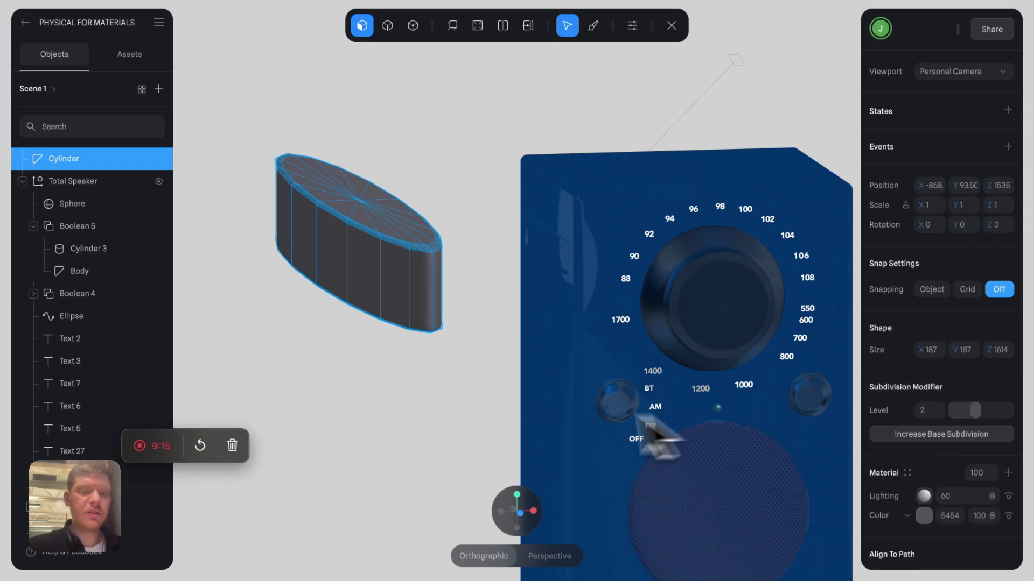
pyautogui.scroll(5, 434, 323)
pyautogui.scroll(-5, 439, 323)
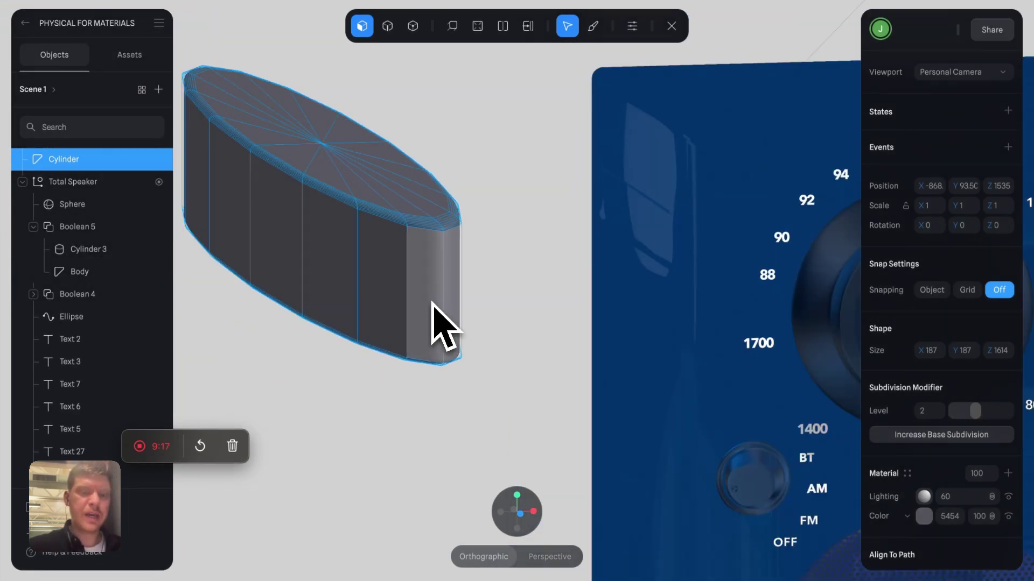
pyautogui.press('Escape')
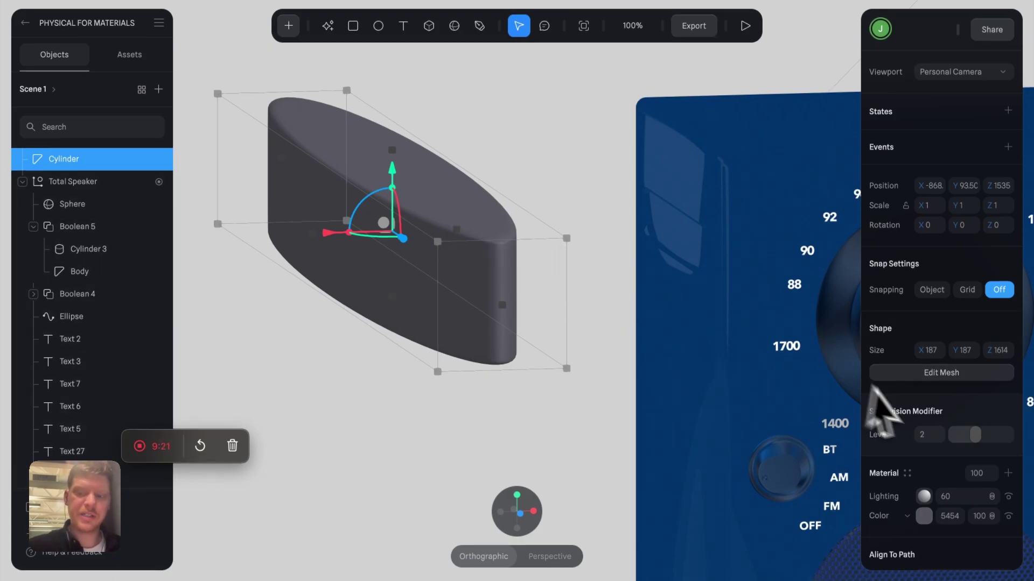
pyautogui.doubleClick(409, 290)
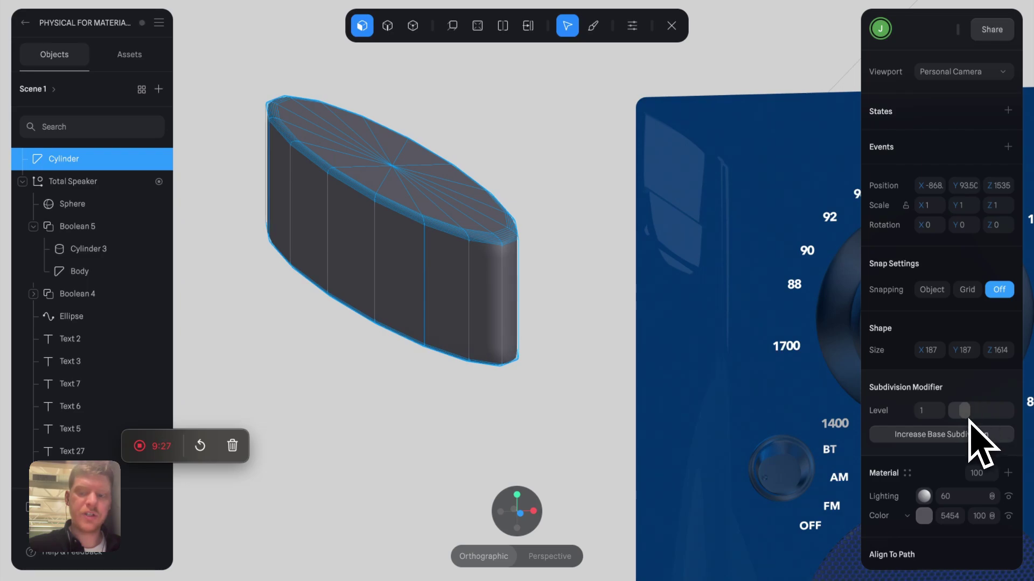
pyautogui.click(479, 403)
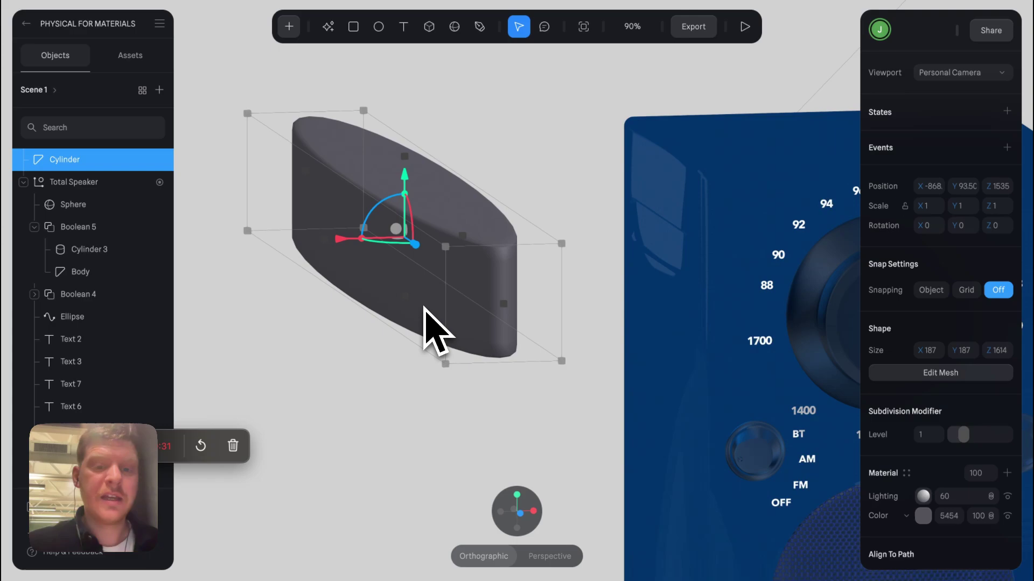
# - Delete the test cylinder, leaving only the Tivoli radio
pyautogui.press('Delete')
pyautogui.scroll(-1, 240, 207)
pyautogui.scroll(-4, 346, 220)
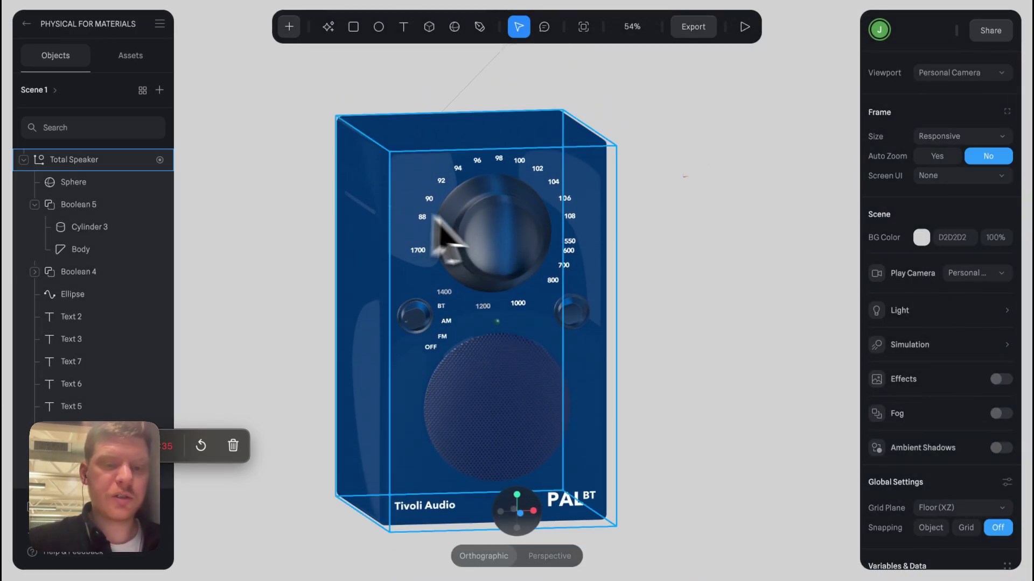
# - Draw a new 558 × 558 × 558 cylinder with 64 sides on the canvas
pyautogui.hscroll(5, 503, 242)
pyautogui.hscroll(4, 541, 237)
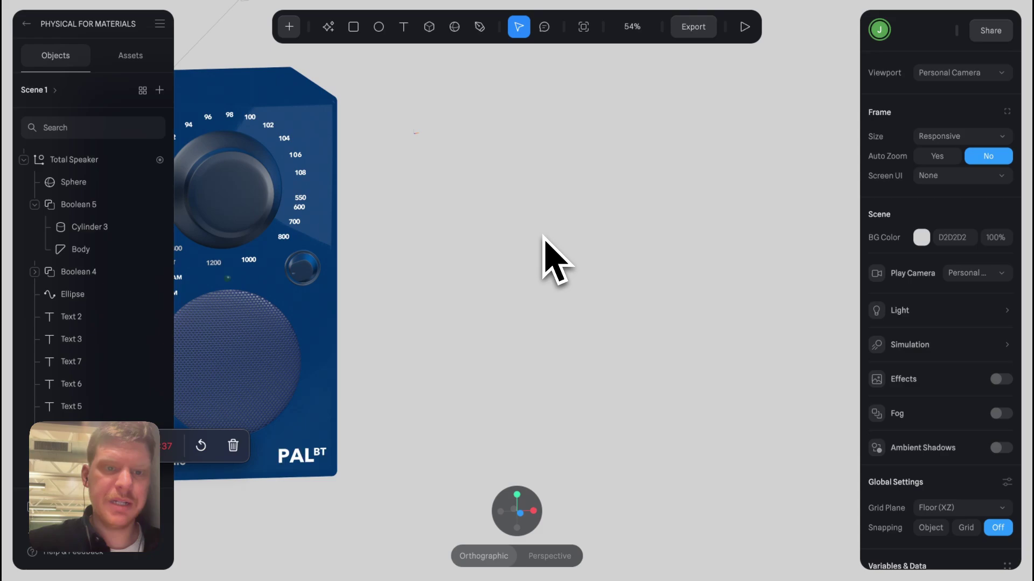
pyautogui.click(289, 27)
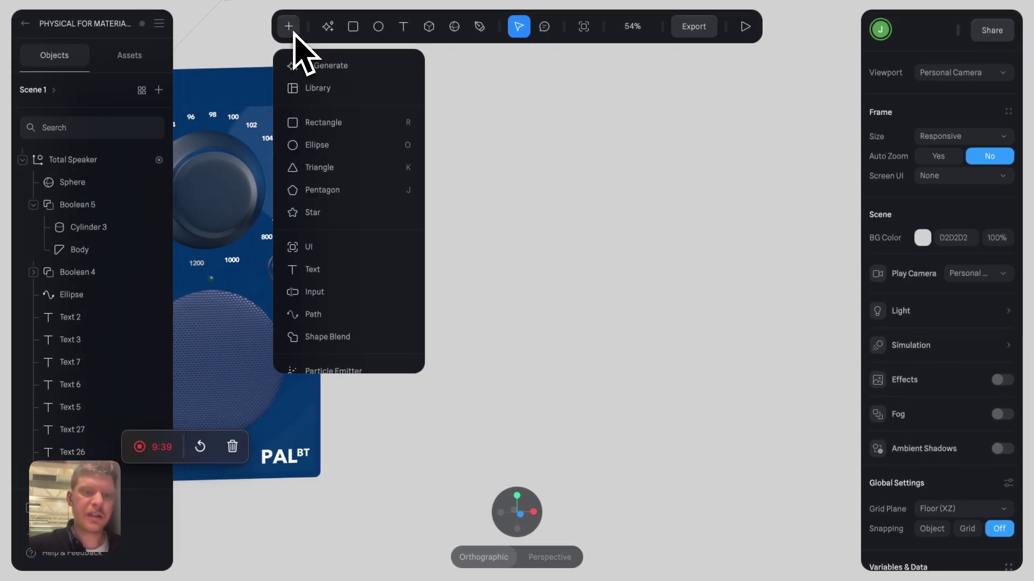
pyautogui.click(295, 30)
pyautogui.click(285, 31)
pyautogui.scroll(-10, 357, 219)
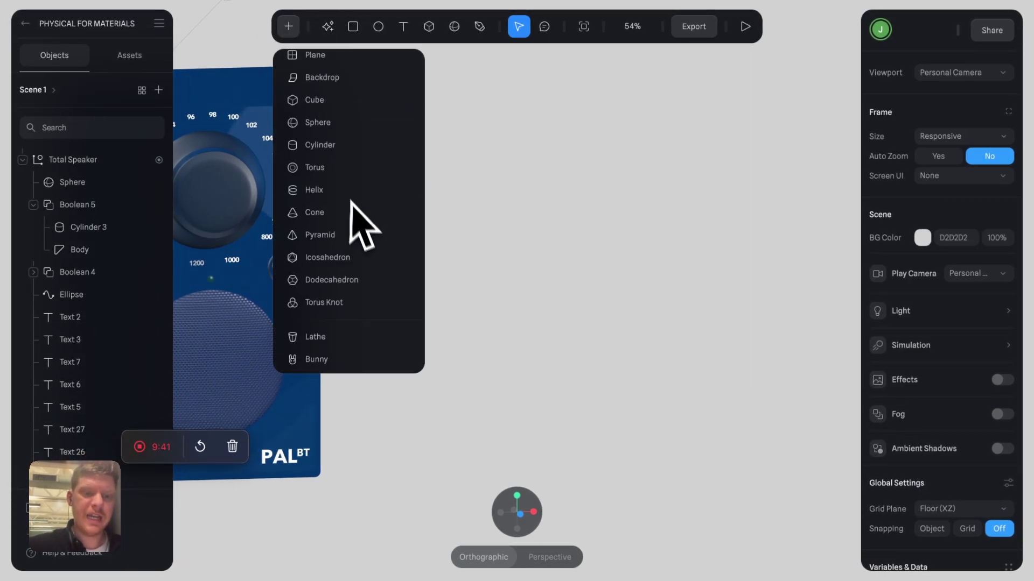
pyautogui.scroll(6, 349, 301)
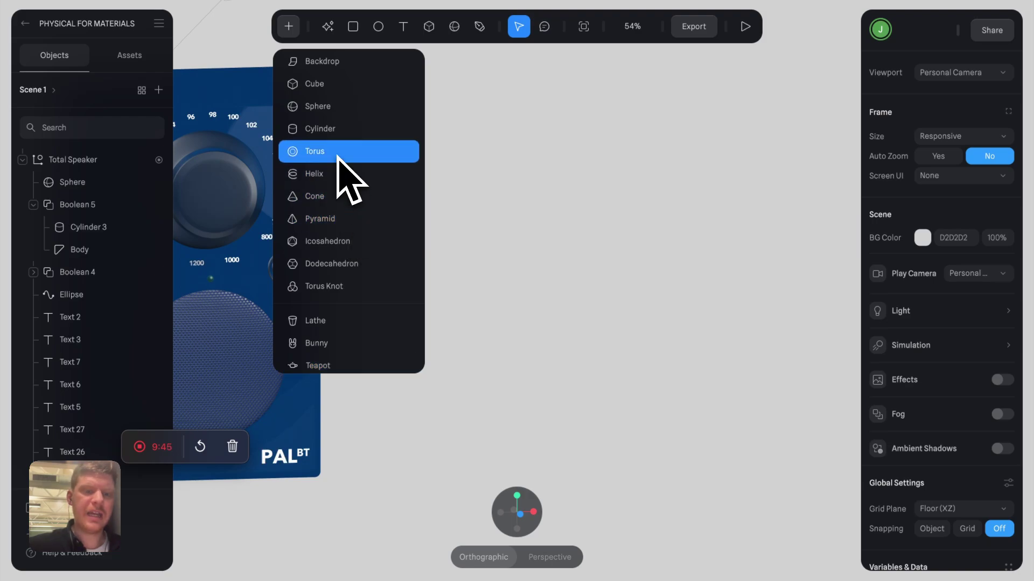
pyautogui.click(335, 131)
pyautogui.moveTo(468, 107)
pyautogui.mouseDown()
pyautogui.moveTo(559, 269)
pyautogui.moveTo(583, 347)
pyautogui.mouseUp()
# - Reselect the new cylinder and scroll its properties down to Material
pyautogui.scroll(5, 588, 422)
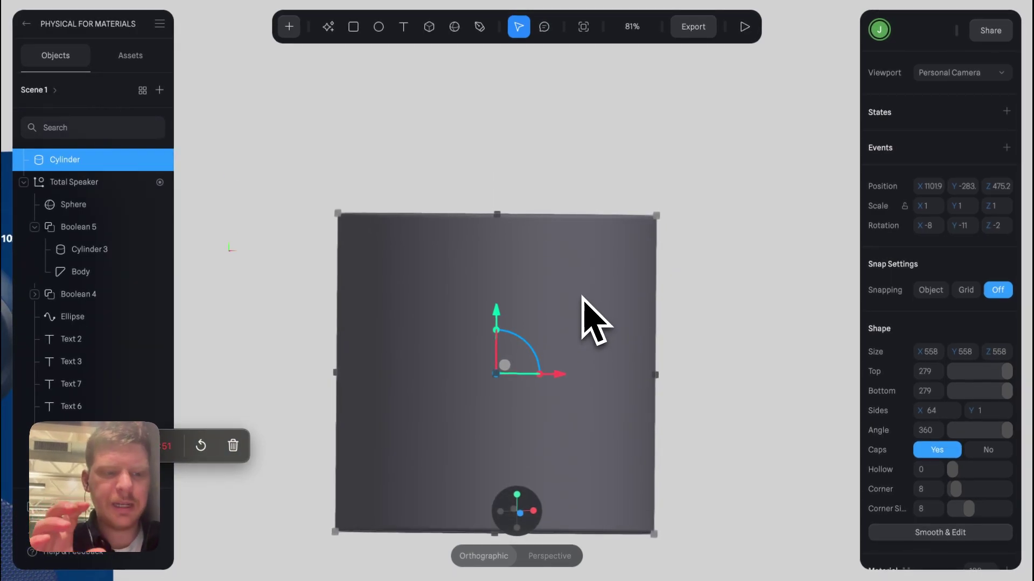
pyautogui.scroll(-3, 576, 340)
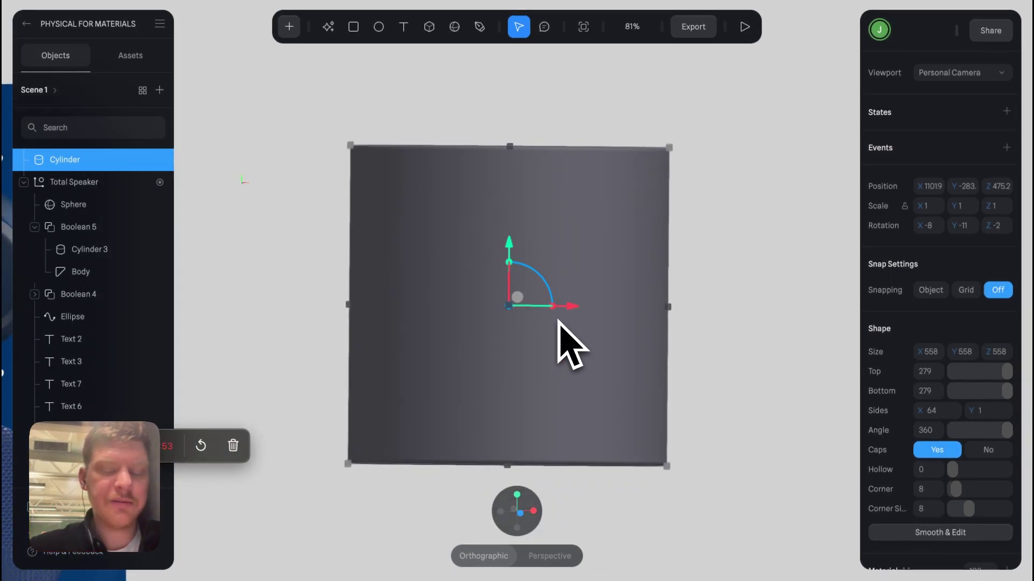
pyautogui.click(752, 324)
pyautogui.click(625, 278)
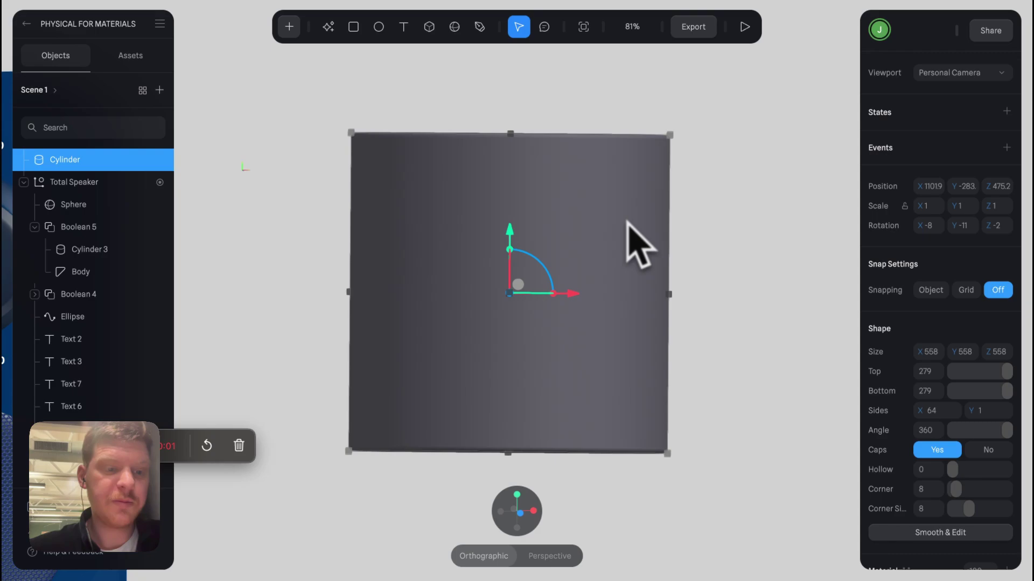
pyautogui.scroll(-5, 969, 418)
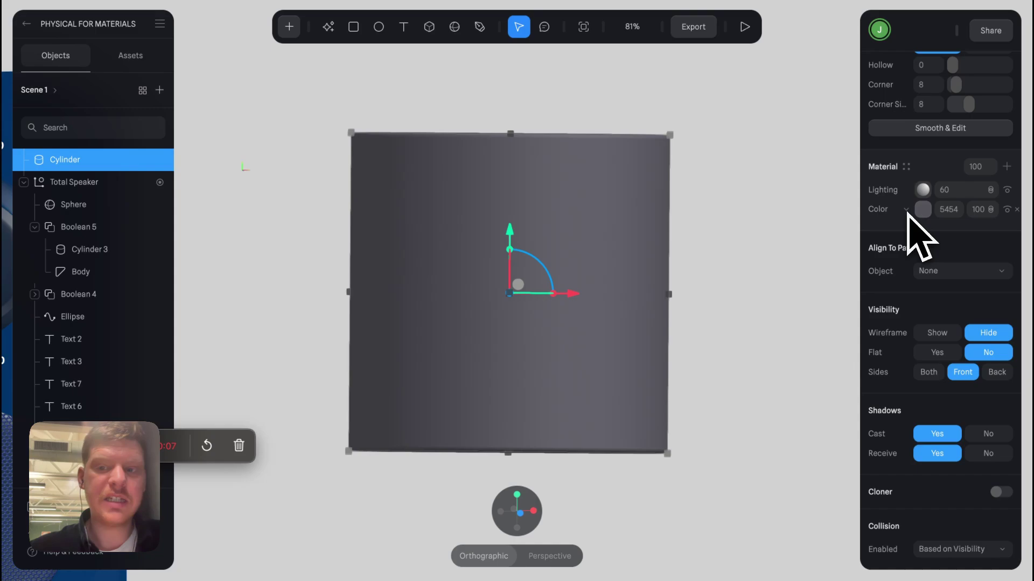
# - Add a Matcap layer with a greenish image to the cylinder's material
pyautogui.click(1007, 166)
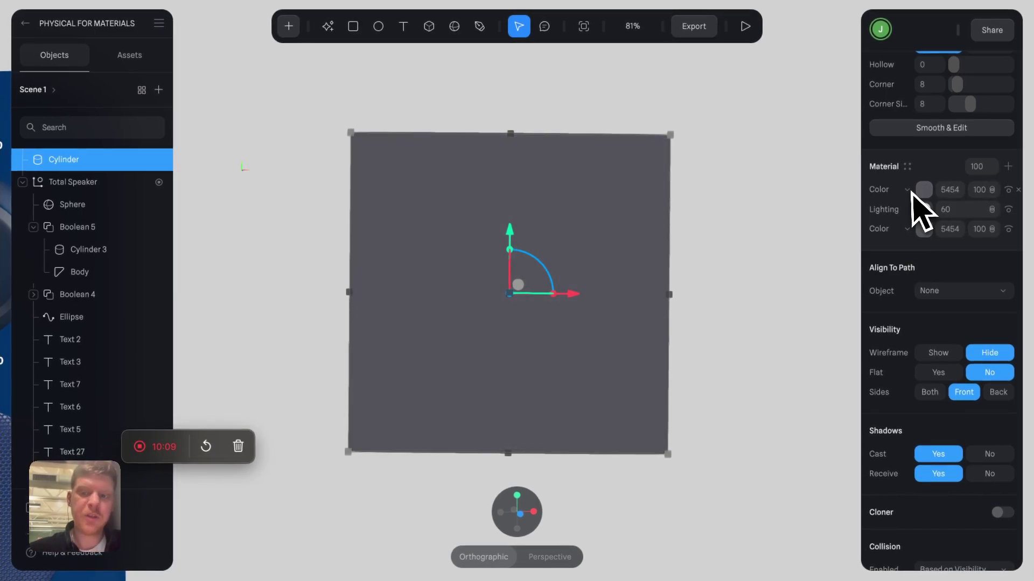
pyautogui.click(919, 211)
pyautogui.click(898, 416)
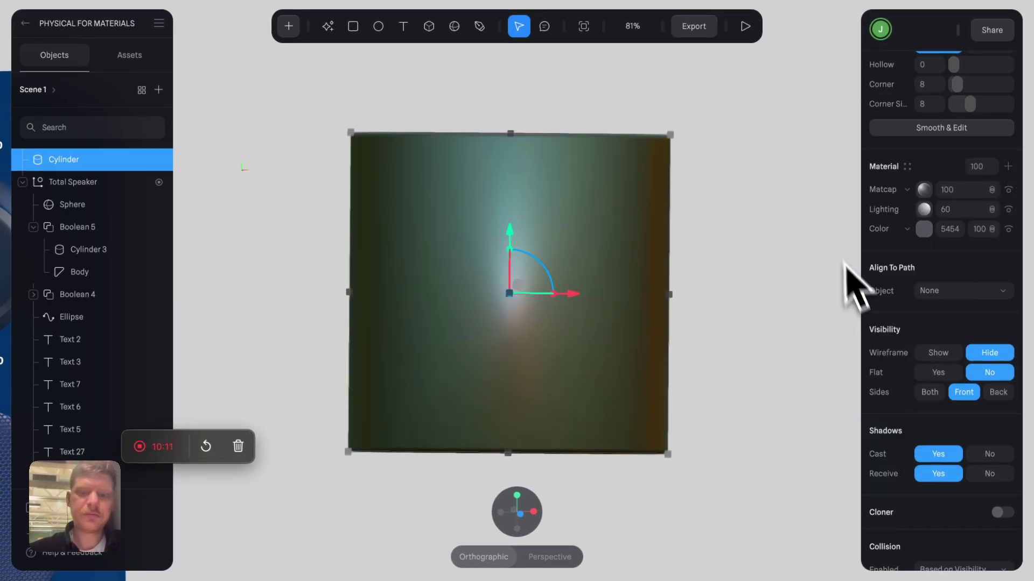
pyautogui.click(923, 190)
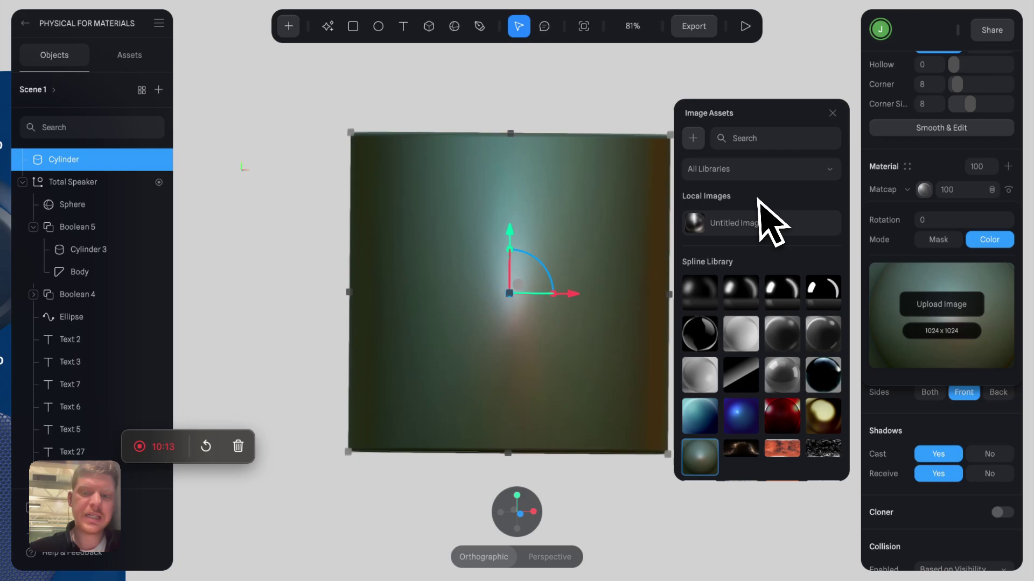
pyautogui.click(554, 131)
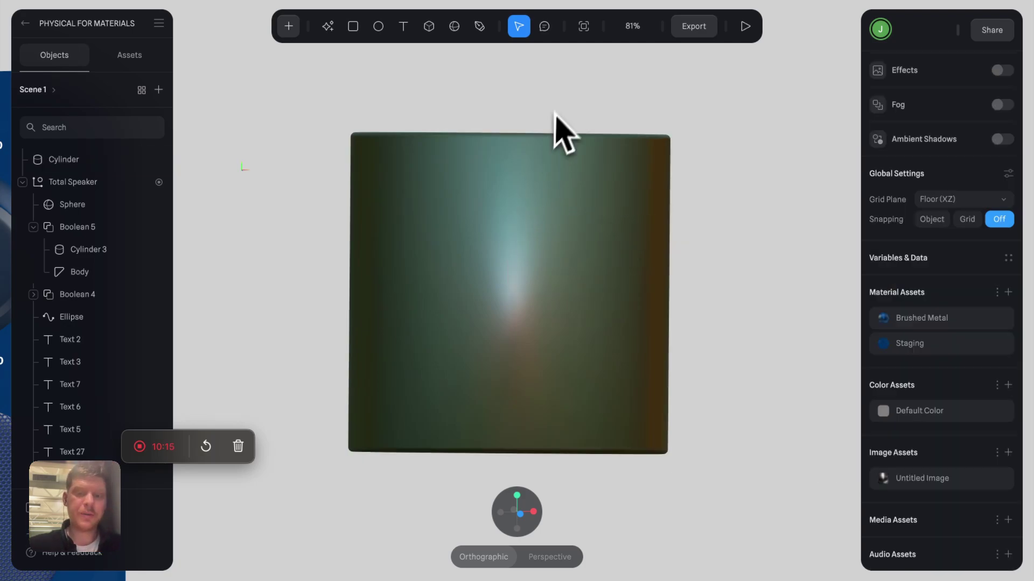
# - Collapse the Total Speaker group and move the cylinder slightly to the right
pyautogui.moveTo(727, 228)
pyautogui.mouseDown(button='right')
pyautogui.moveTo(683, 259)
pyautogui.moveTo(716, 219)
pyautogui.moveTo(773, 233)
pyautogui.moveTo(756, 259)
pyautogui.moveTo(720, 231)
pyautogui.mouseUp(button='right')
pyautogui.click(635, 258)
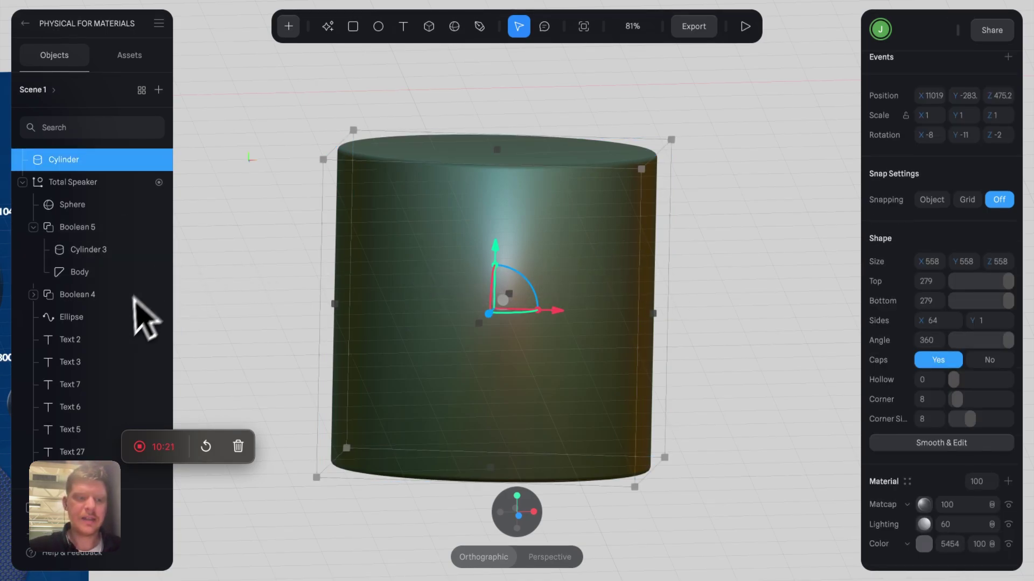
pyautogui.moveTo(151, 184)
pyautogui.click(22, 182)
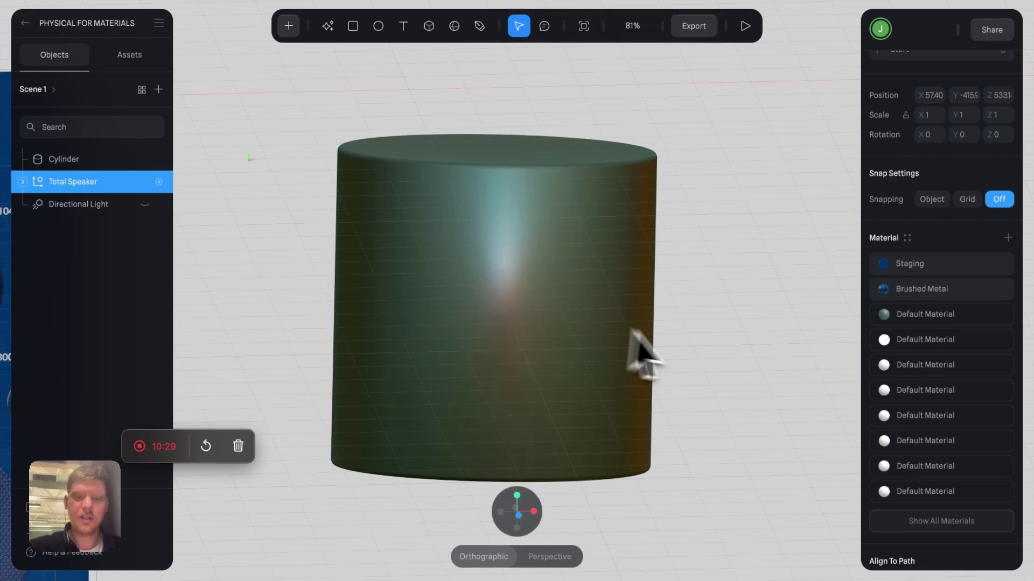
pyautogui.moveTo(623, 412); pyautogui.dragTo(307, 372)
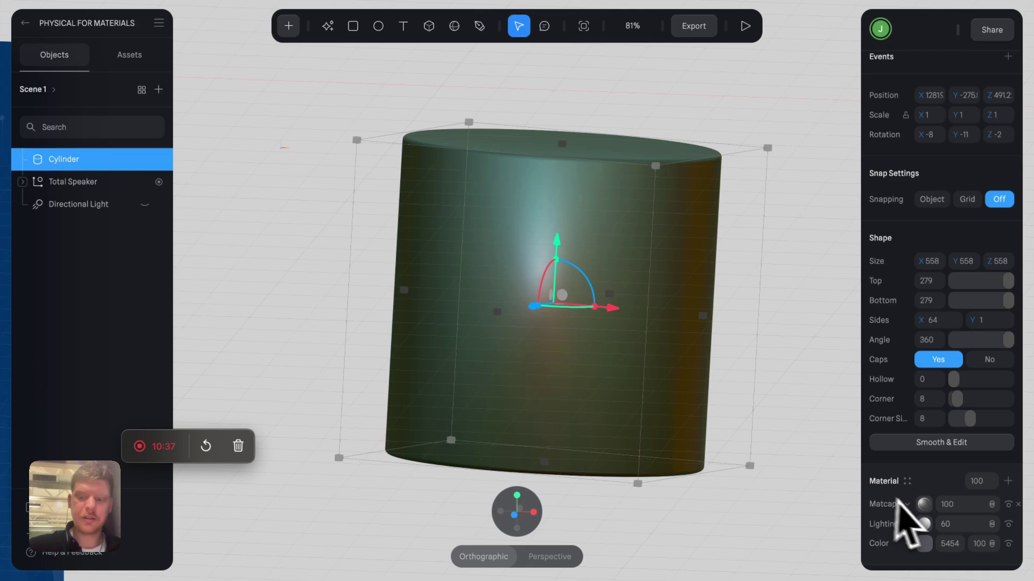
# - Try the glossy black library matcap on the cylinder and orbit to inspect it
pyautogui.click(924, 503)
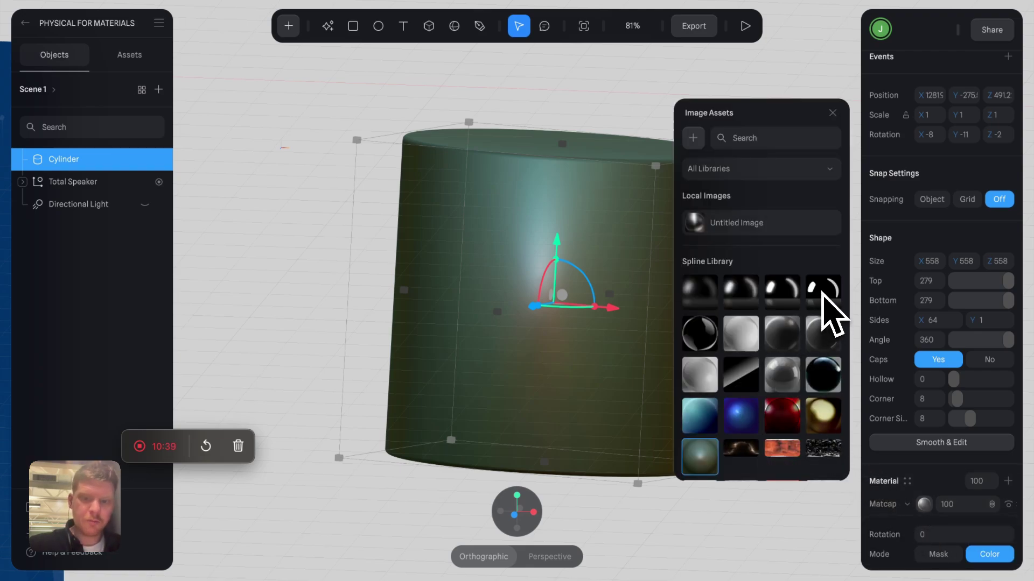
pyautogui.click(823, 293)
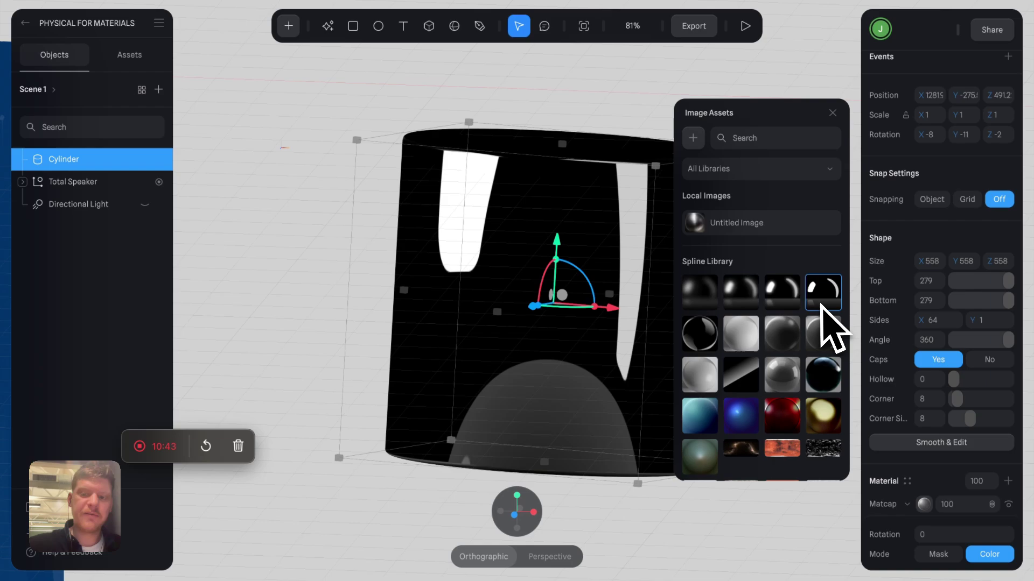
pyautogui.click(653, 104)
pyautogui.moveTo(653, 104); pyautogui.dragTo(658, 72)
pyautogui.click(616, 221)
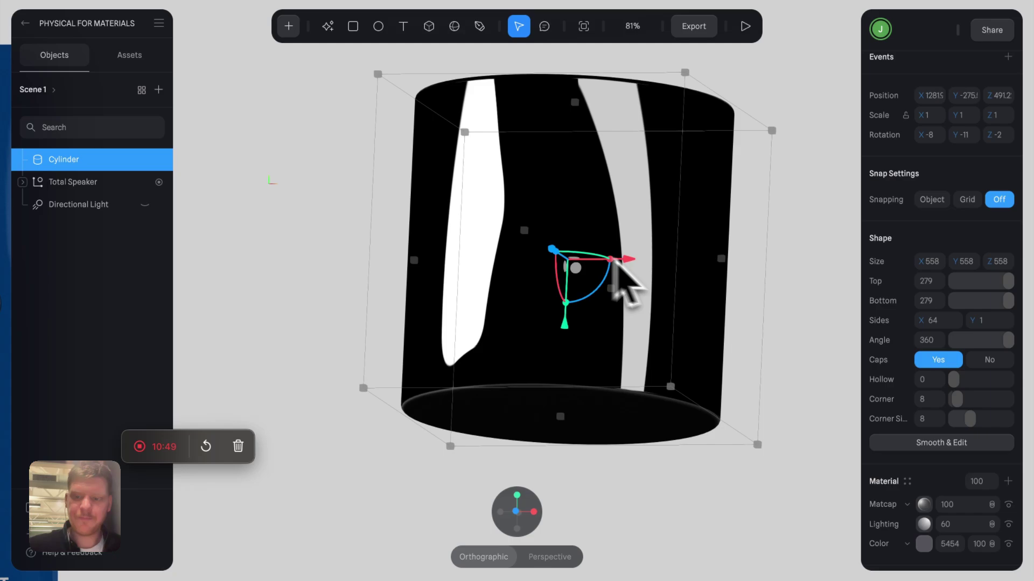
pyautogui.scroll(-2, 953, 474)
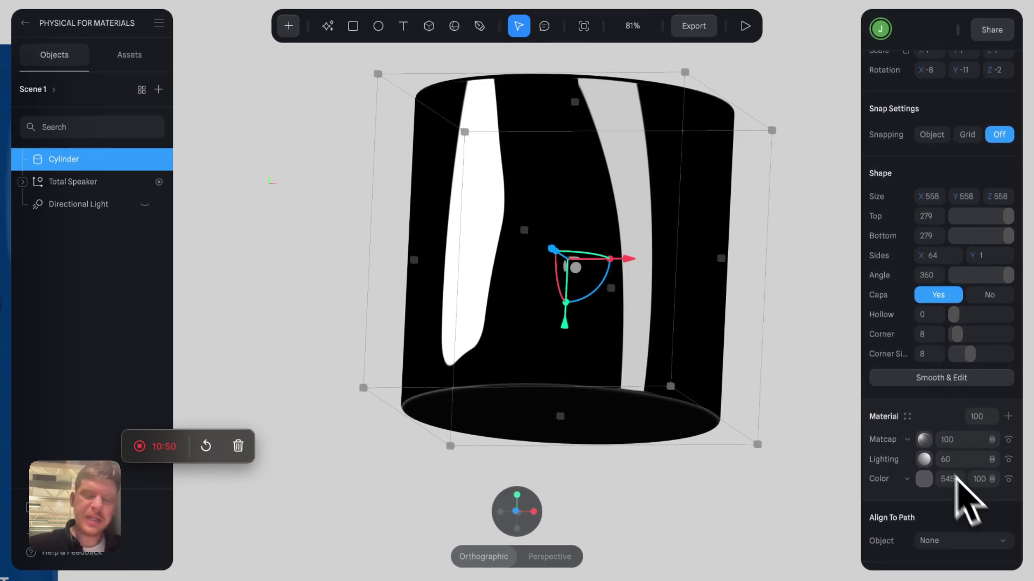
# - Try the greenish local matcap image, then switch to the brushed chrome image
pyautogui.click(927, 443)
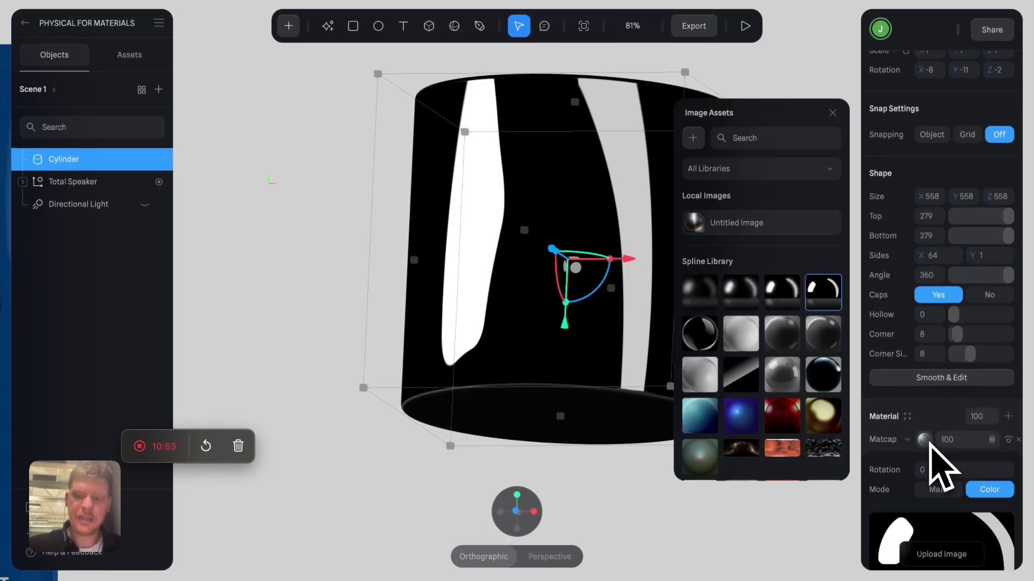
pyautogui.click(927, 442)
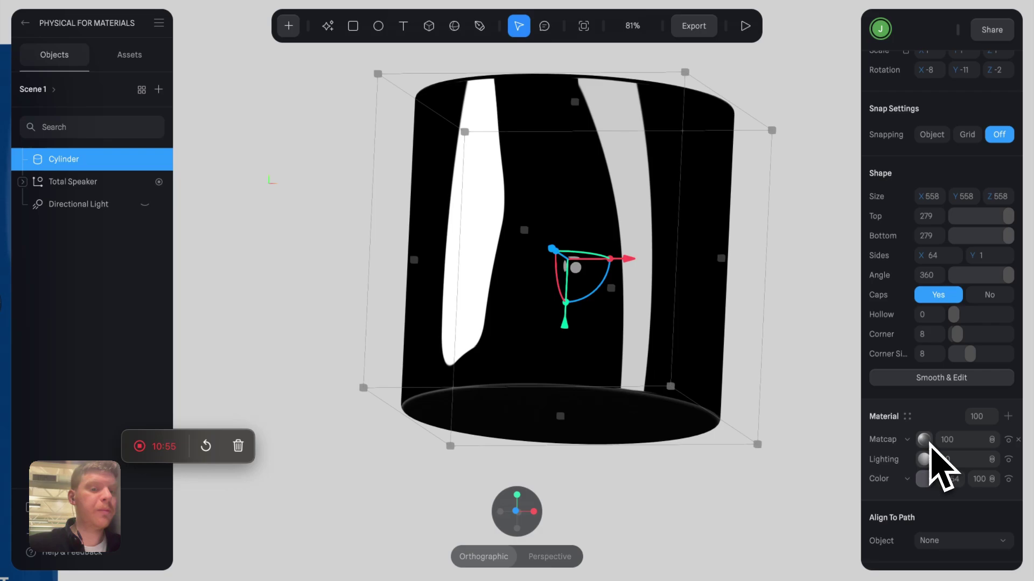
pyautogui.click(925, 440)
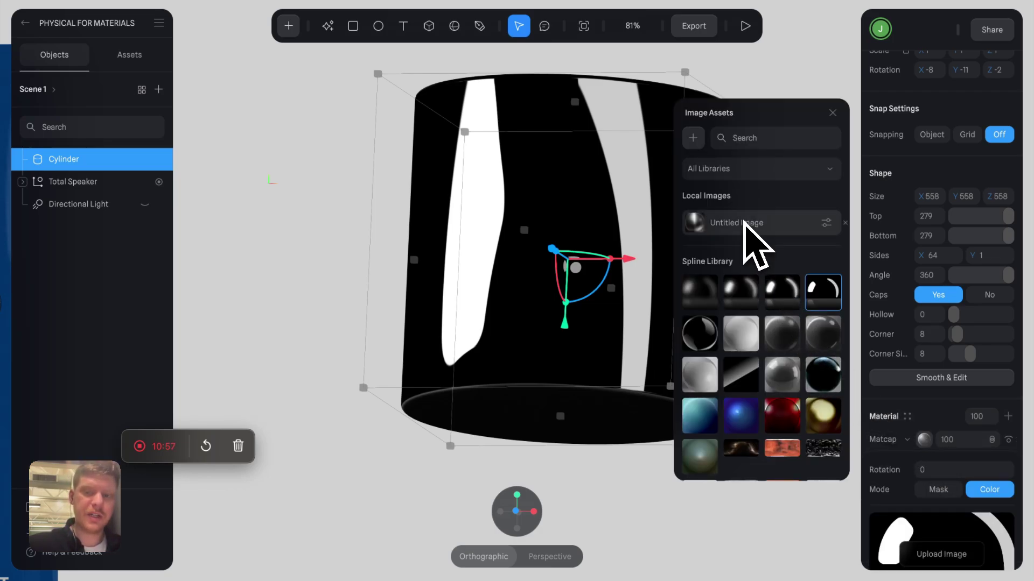
pyautogui.click(700, 145)
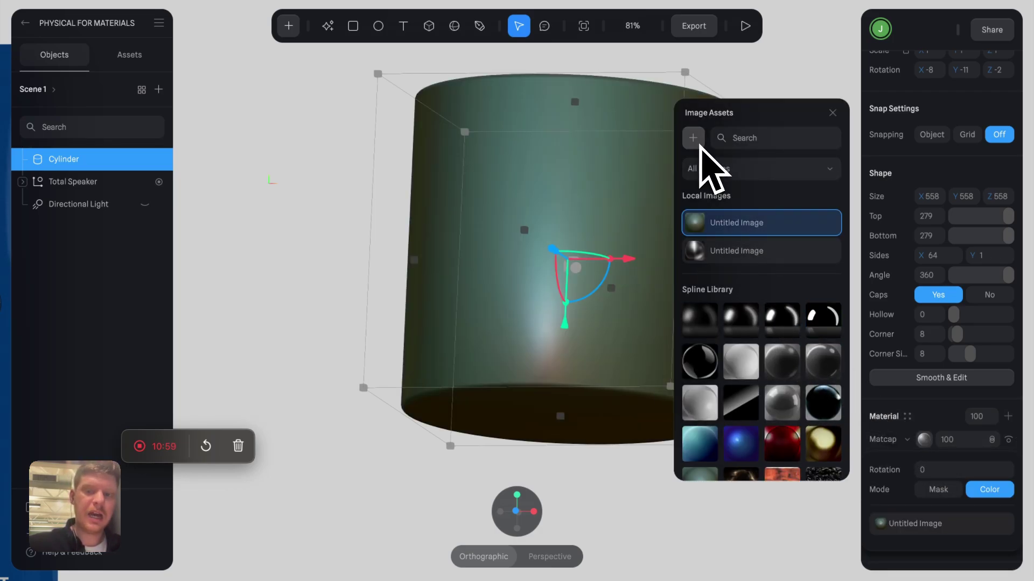
pyautogui.click(826, 223)
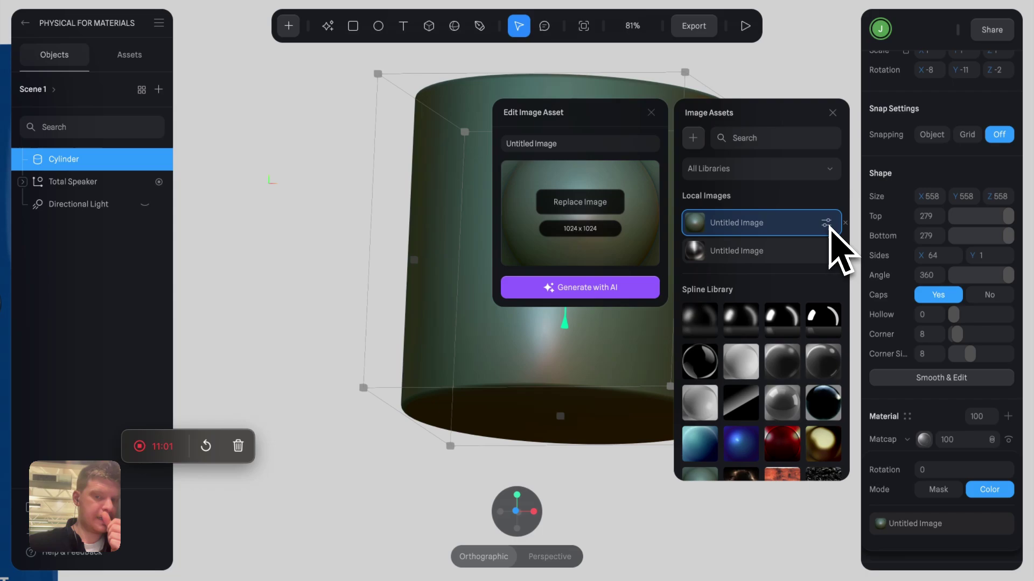
pyautogui.click(651, 113)
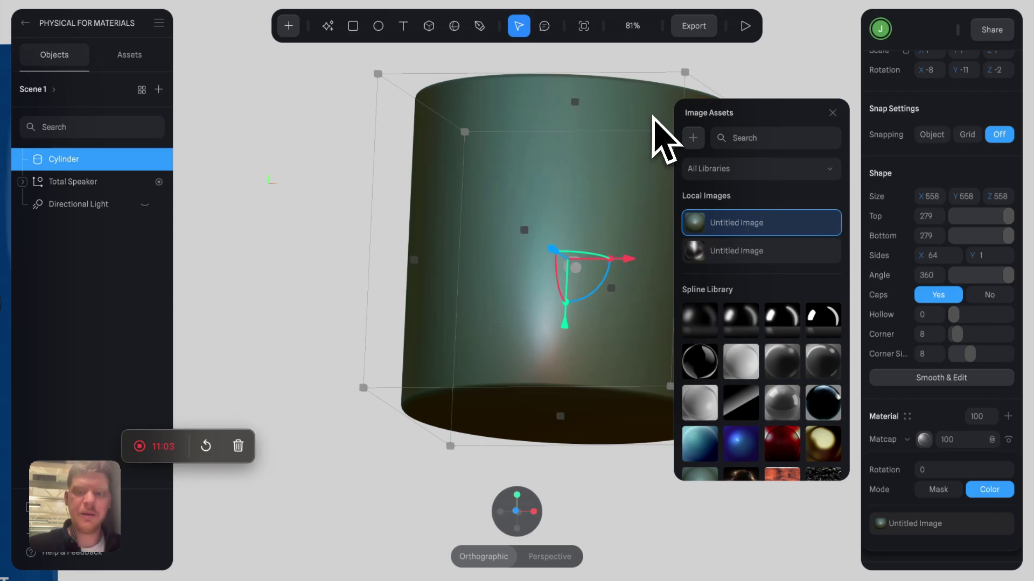
pyautogui.click(746, 253)
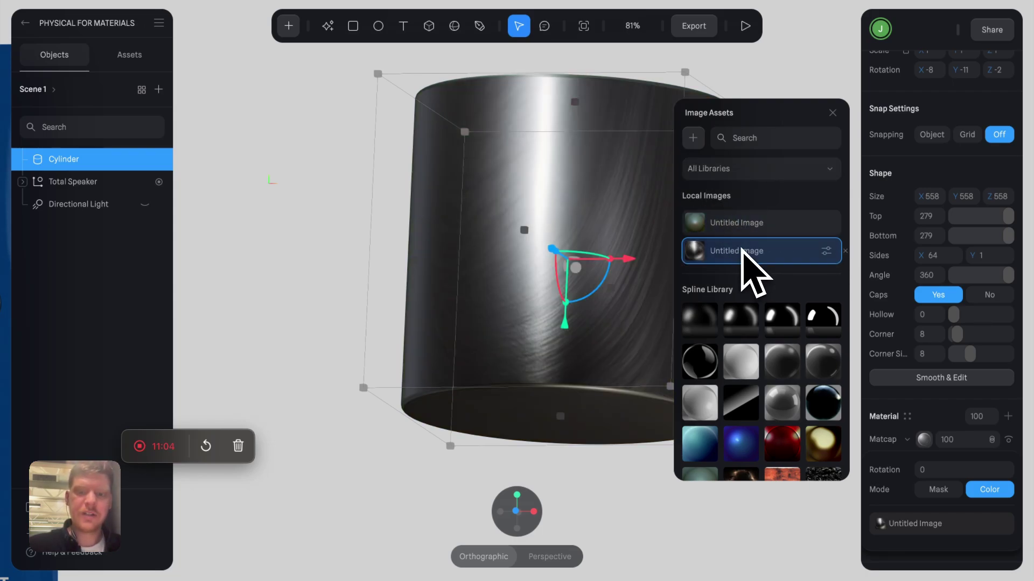
pyautogui.click(600, 464)
pyautogui.moveTo(605, 469); pyautogui.dragTo(642, 479)
pyautogui.click(589, 237)
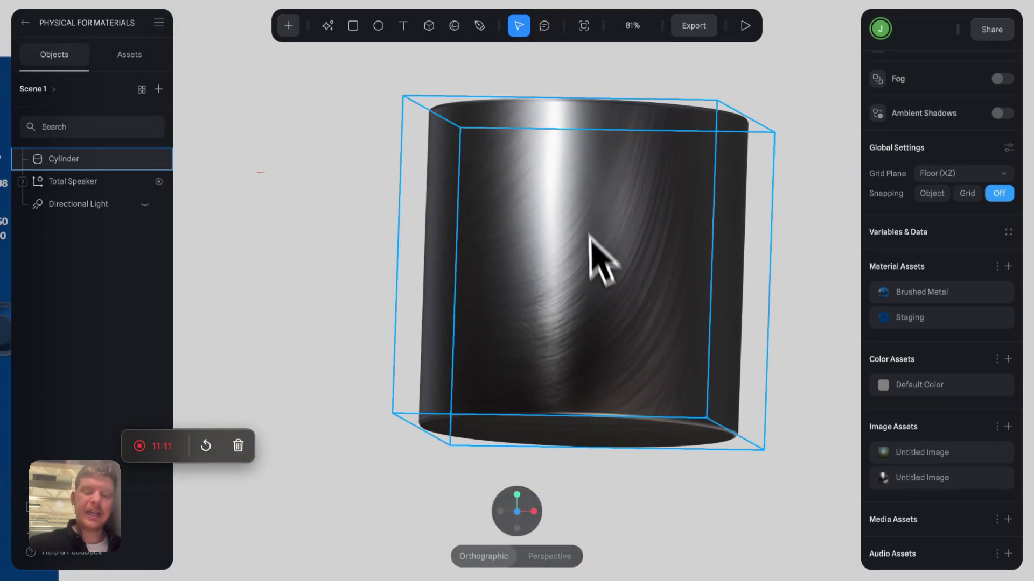
# - Deselect the cylinder and return to the Home dashboard
pyautogui.press('Escape')
pyautogui.scroll(-5, 545, 307)
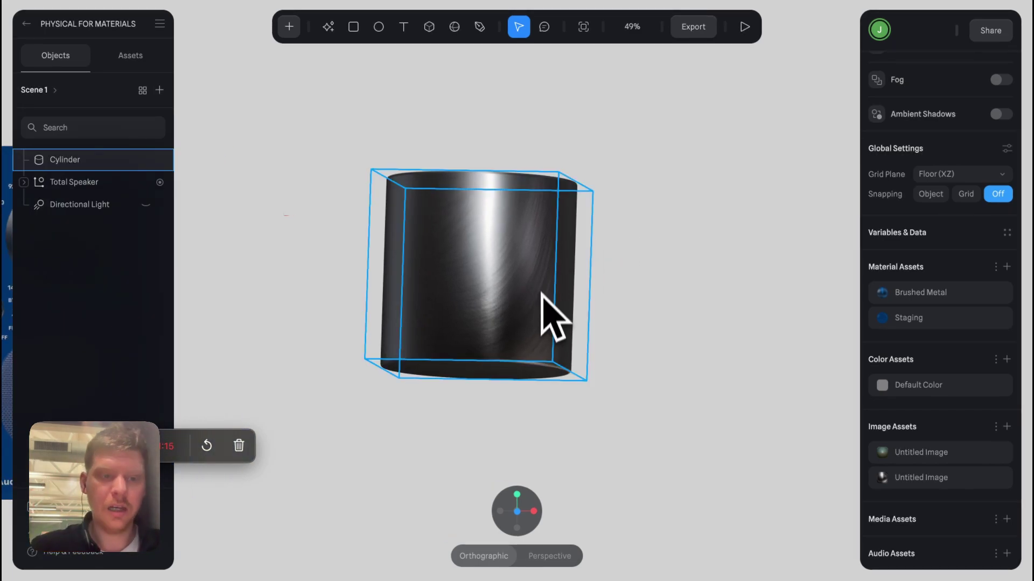
pyautogui.click(26, 24)
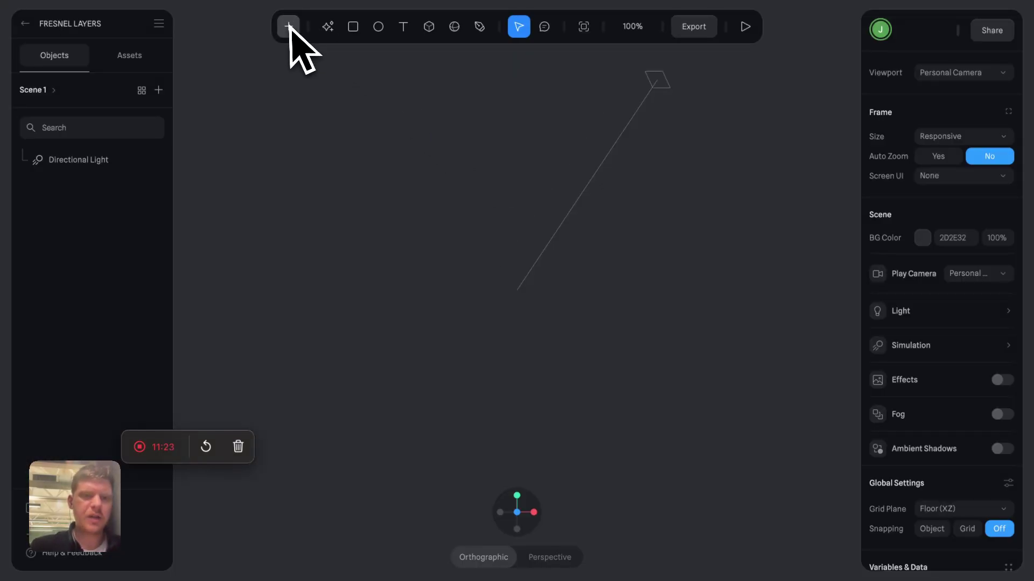
# - Draw a circular ellipse in the middle of the scene and colour it light grey
pyautogui.click(289, 27)
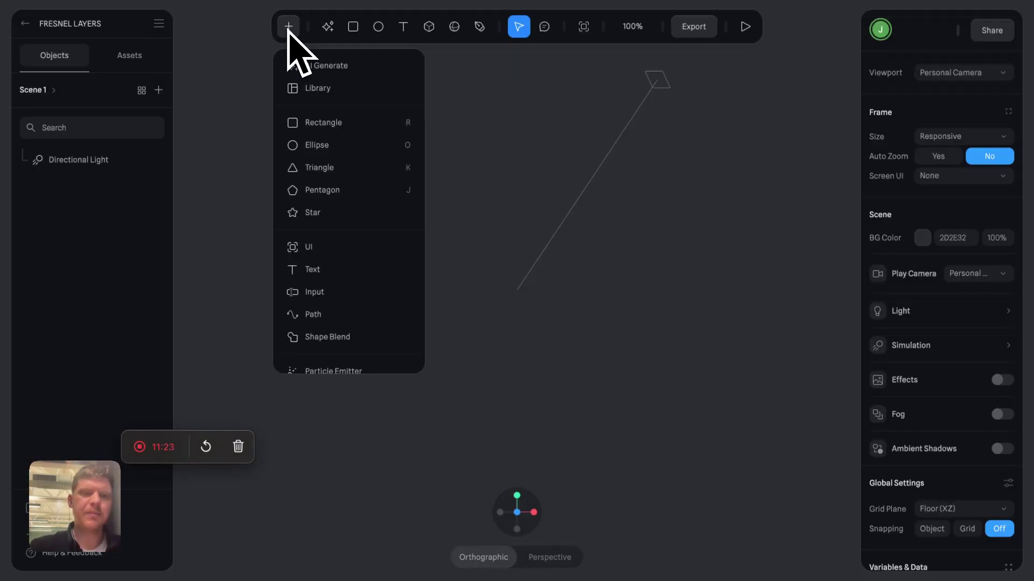
pyautogui.click(322, 147)
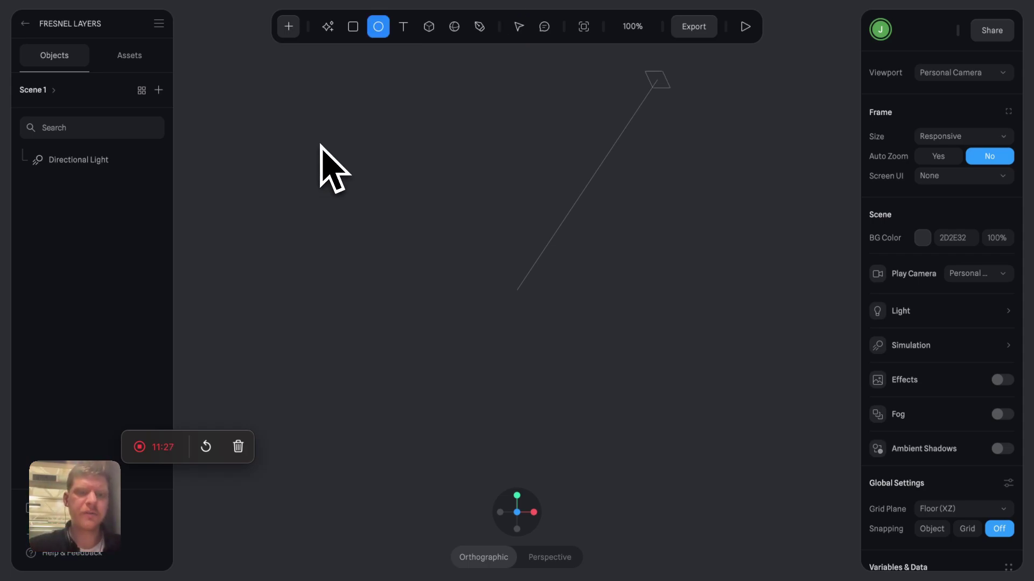
pyautogui.moveTo(389, 115); pyautogui.dragTo(683, 368)
pyautogui.scroll(-5, 947, 463)
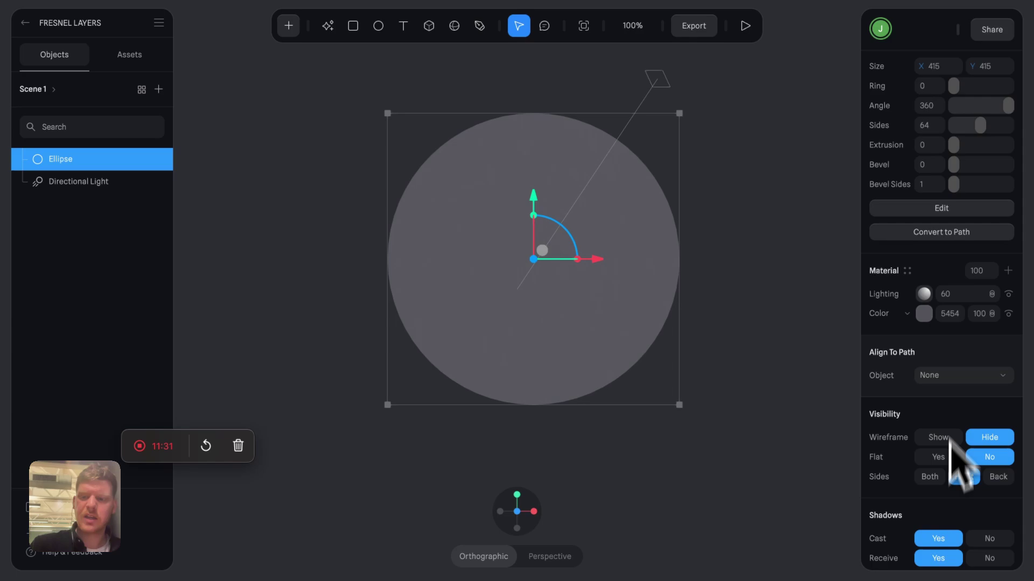
pyautogui.click(927, 316)
pyautogui.moveTo(904, 358); pyautogui.dragTo(854, 377)
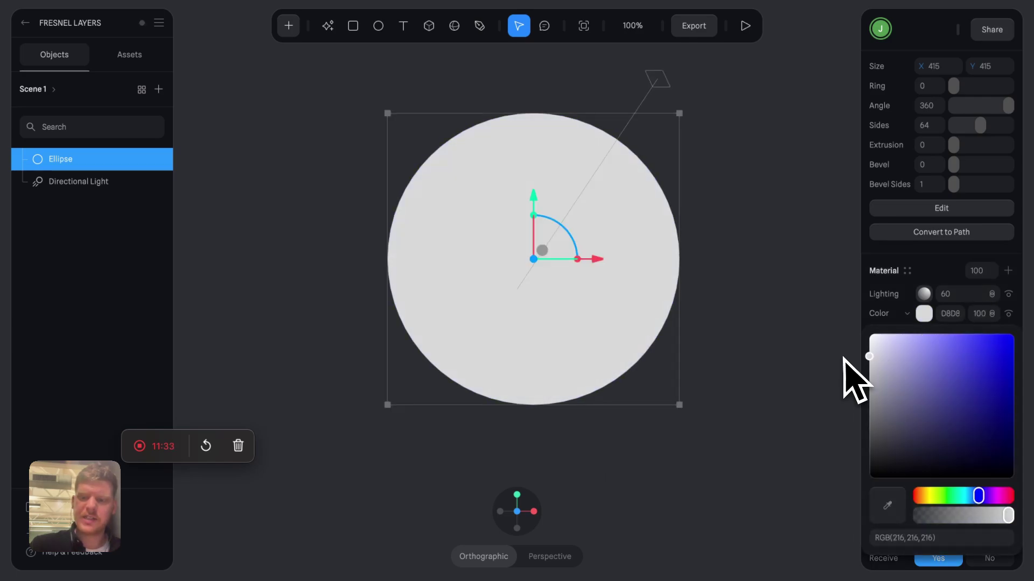
# - Add a Fresnel layer to the ellipse's material
pyautogui.click(1008, 271)
pyautogui.click(907, 293)
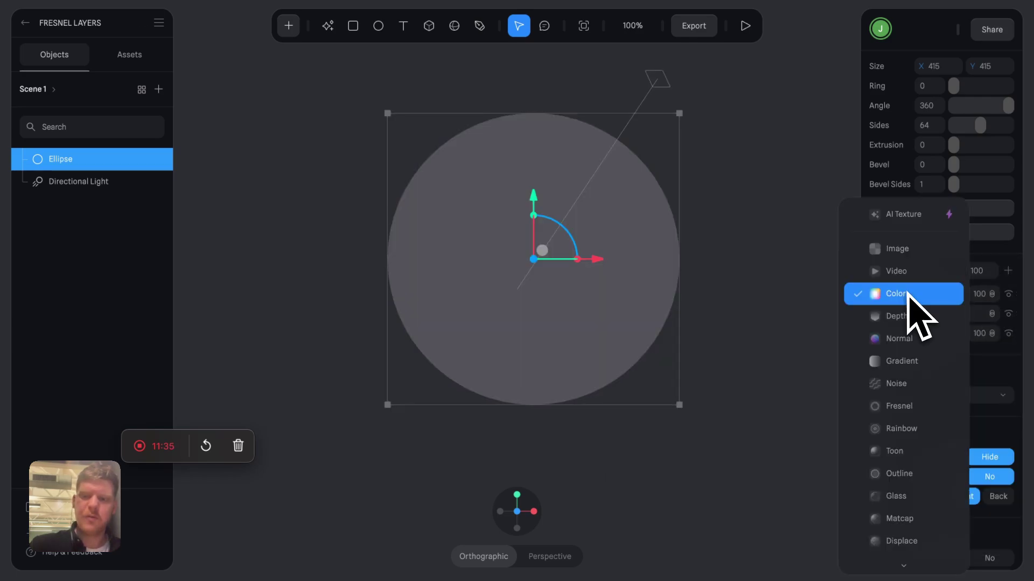
pyautogui.click(915, 409)
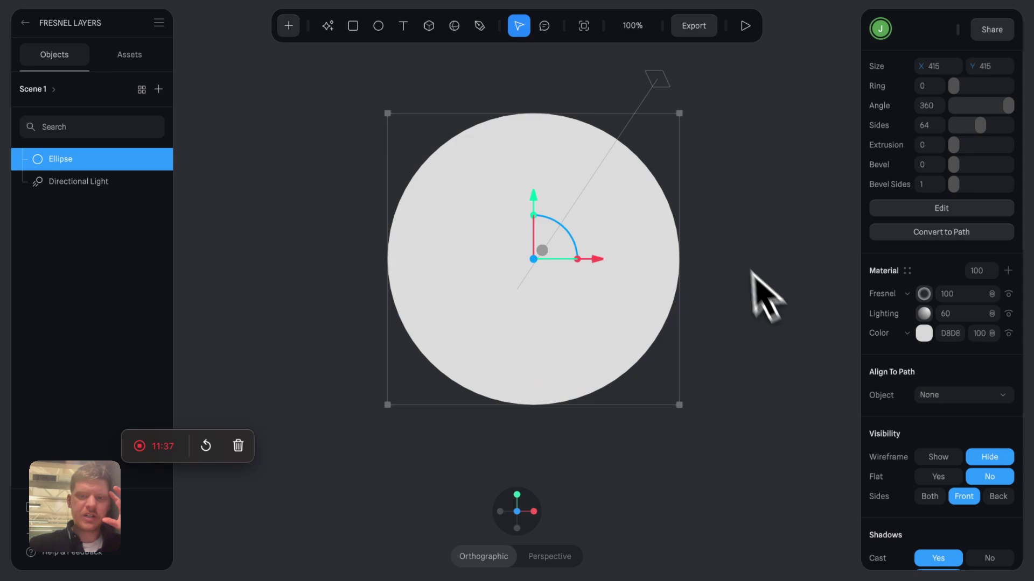
pyautogui.click(925, 335)
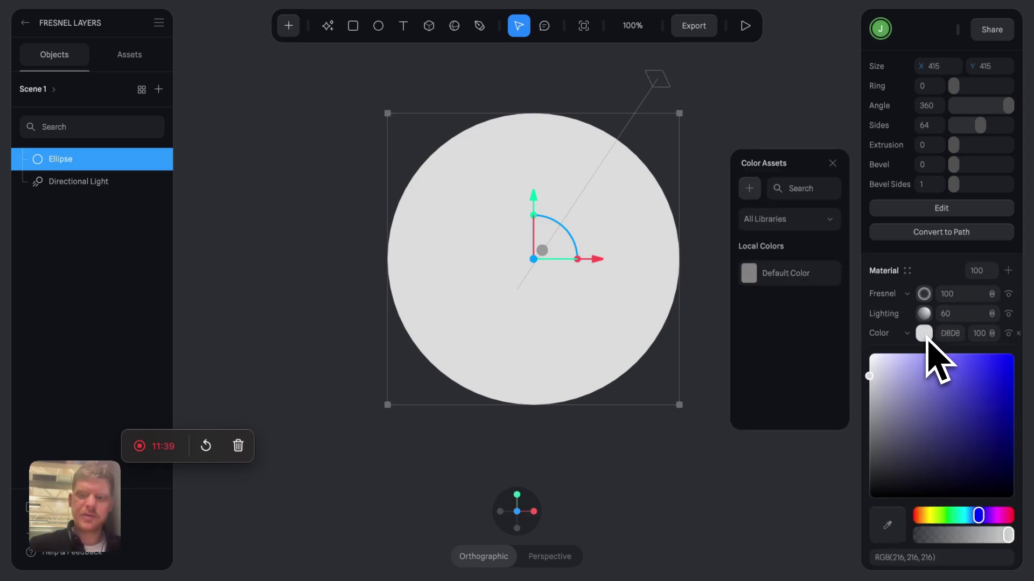
pyautogui.click(925, 336)
# - Add a Matcap layer with Overlay blending and a library matcap image
pyautogui.click(1008, 271)
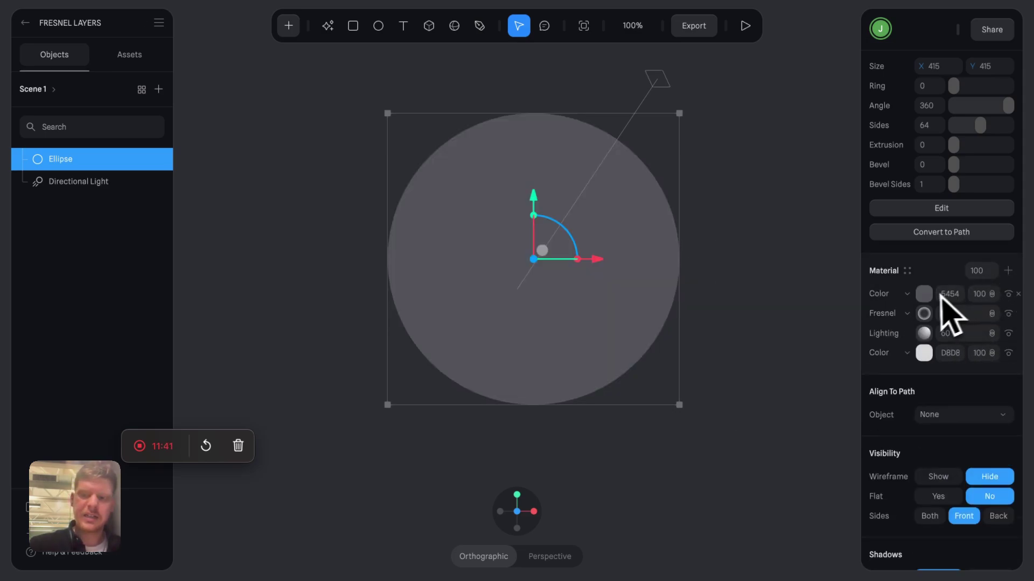
pyautogui.click(887, 314)
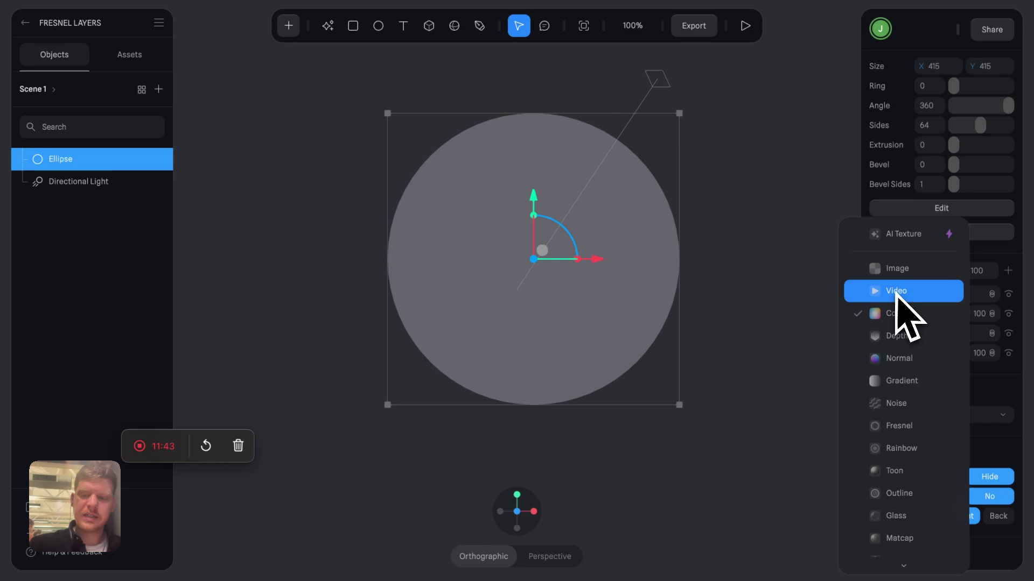
pyautogui.click(912, 510)
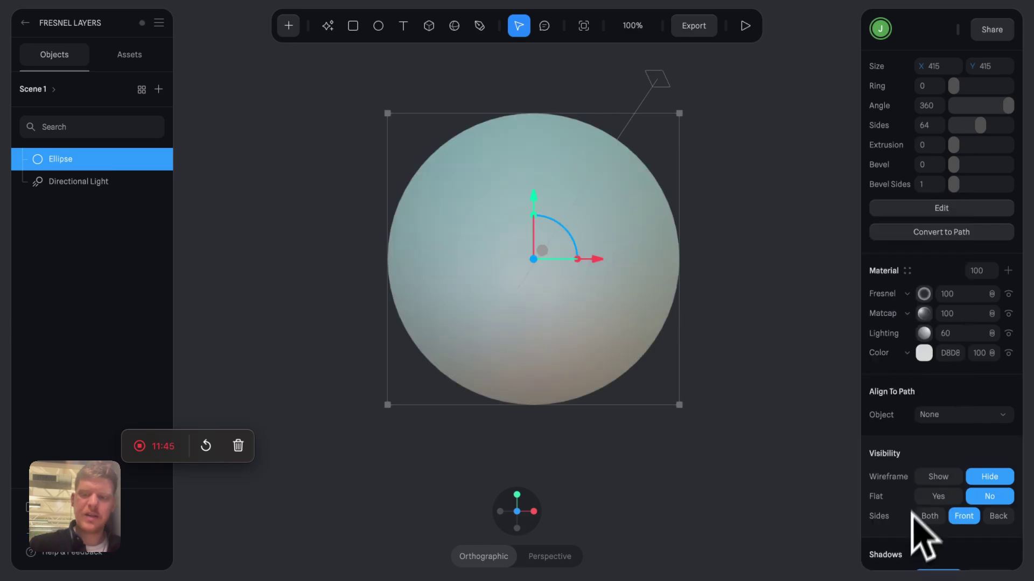
pyautogui.click(999, 329)
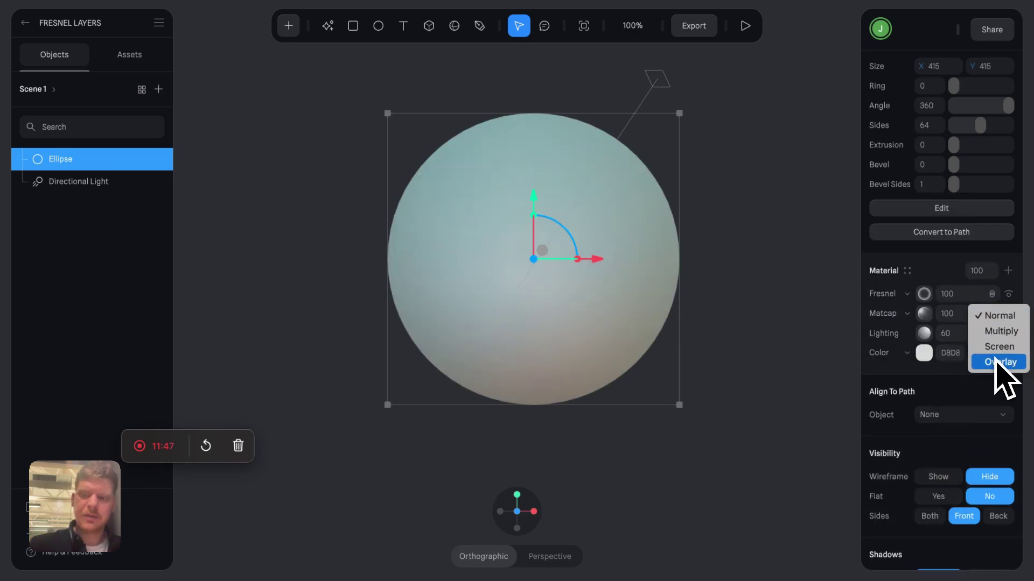
pyautogui.click(1003, 376)
pyautogui.click(923, 317)
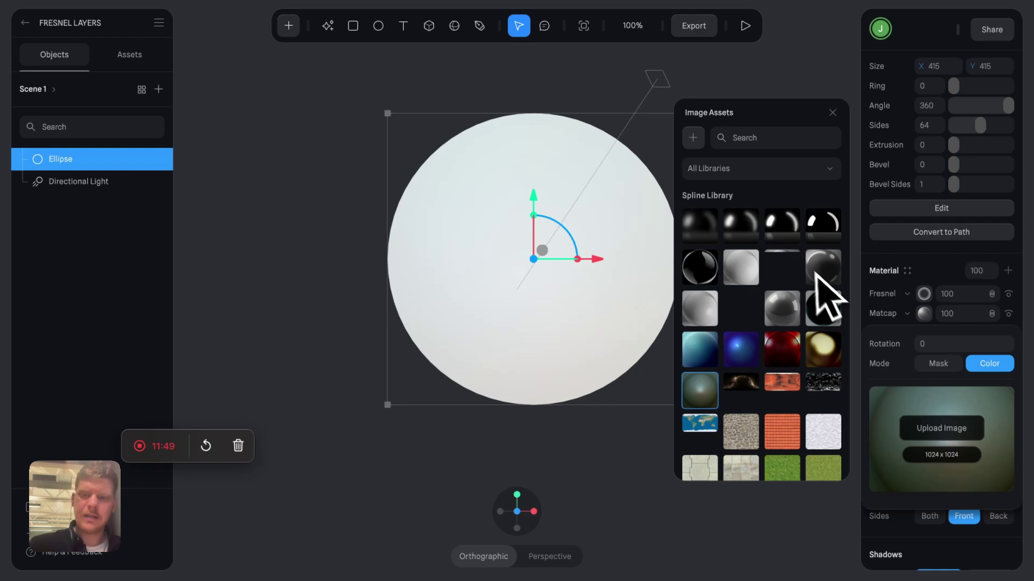
pyautogui.click(790, 226)
pyautogui.click(818, 230)
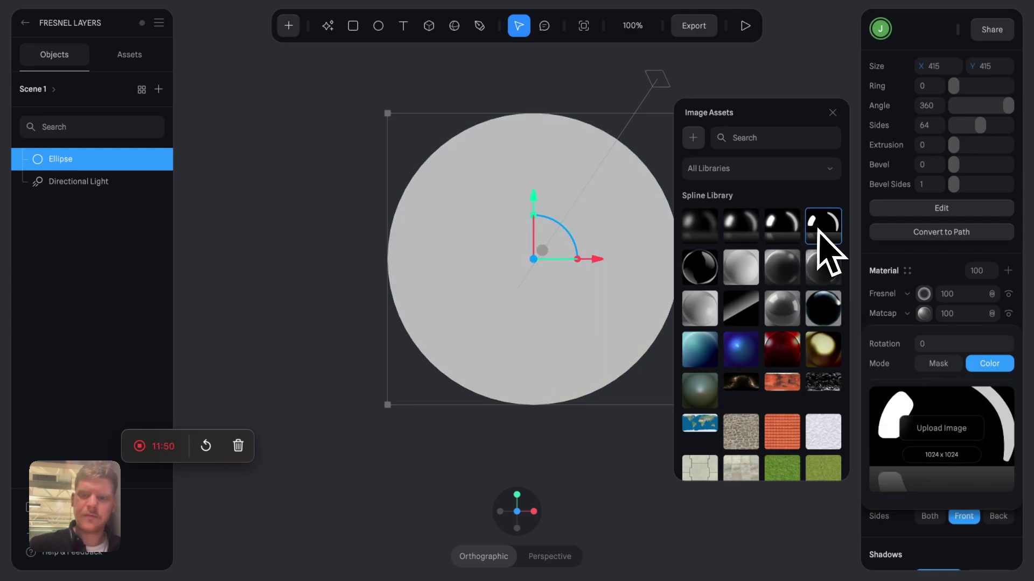
# - Make the base Color layer deep blue and move it above Lighting
pyautogui.click(925, 294)
pyautogui.click(955, 280)
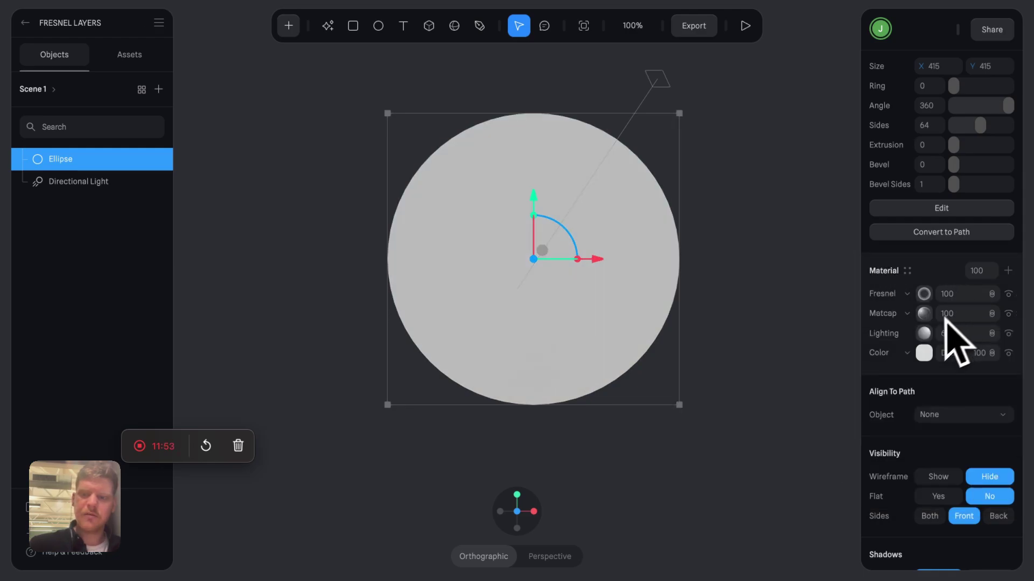
pyautogui.click(915, 356)
pyautogui.click(923, 353)
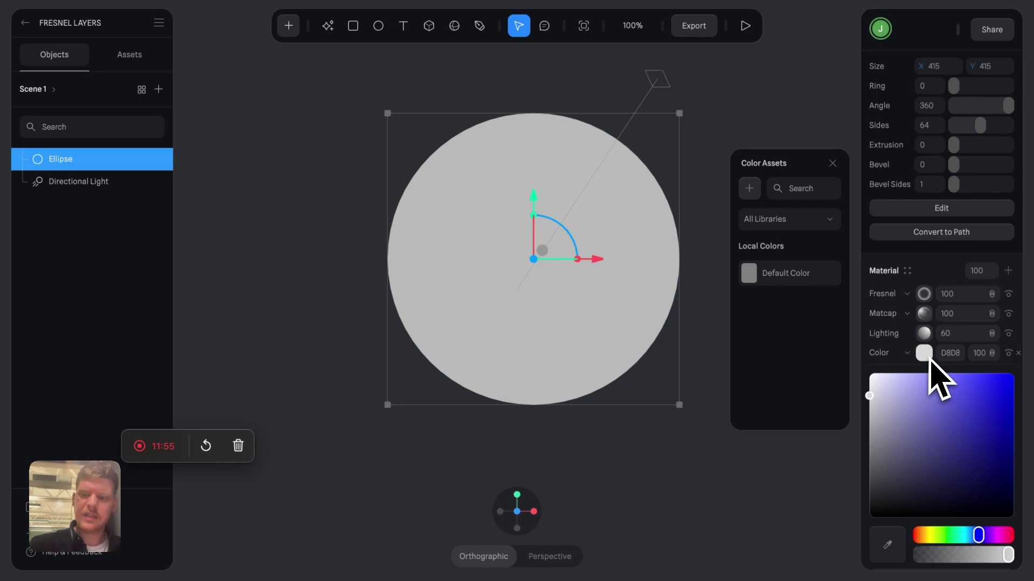
pyautogui.moveTo(929, 379); pyautogui.dragTo(931, 401)
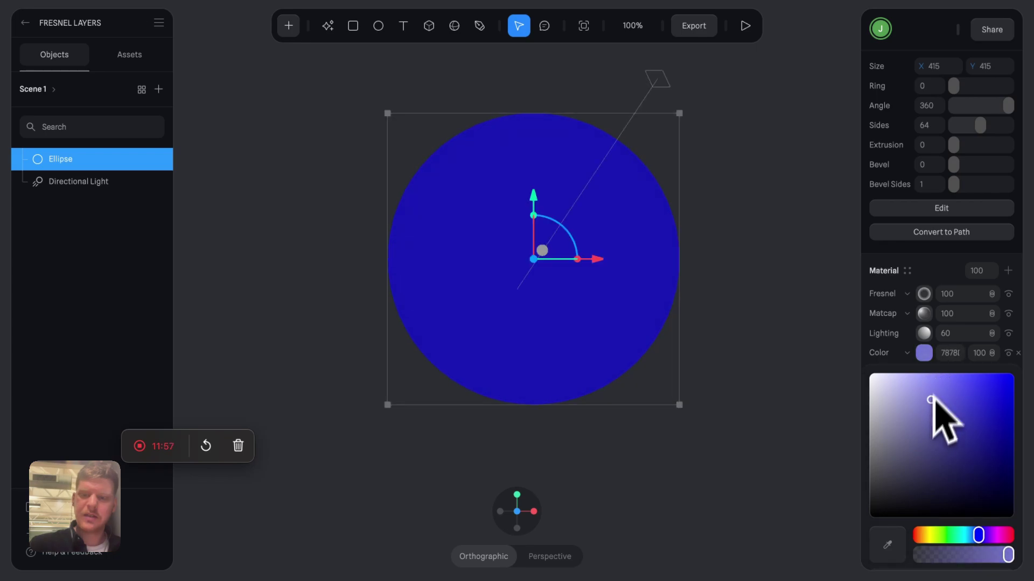
pyautogui.moveTo(930, 329)
pyautogui.mouseDown()
pyautogui.moveTo(931, 356)
pyautogui.moveTo(932, 348)
pyautogui.mouseUp()
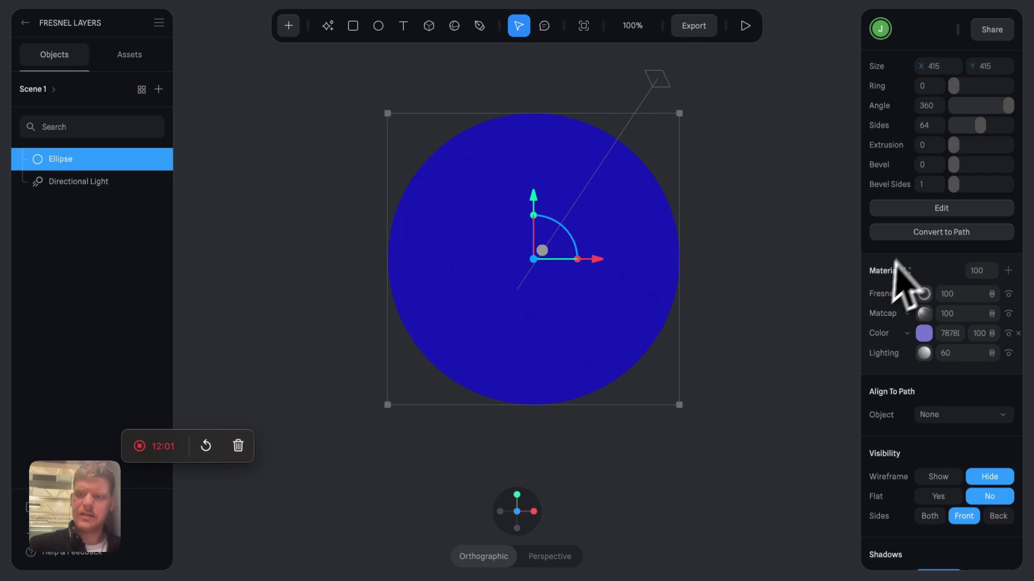
# - Extrude the ellipse to 128 into a thick disc
pyautogui.moveTo(954, 145); pyautogui.dragTo(968, 148)
pyautogui.click(789, 210)
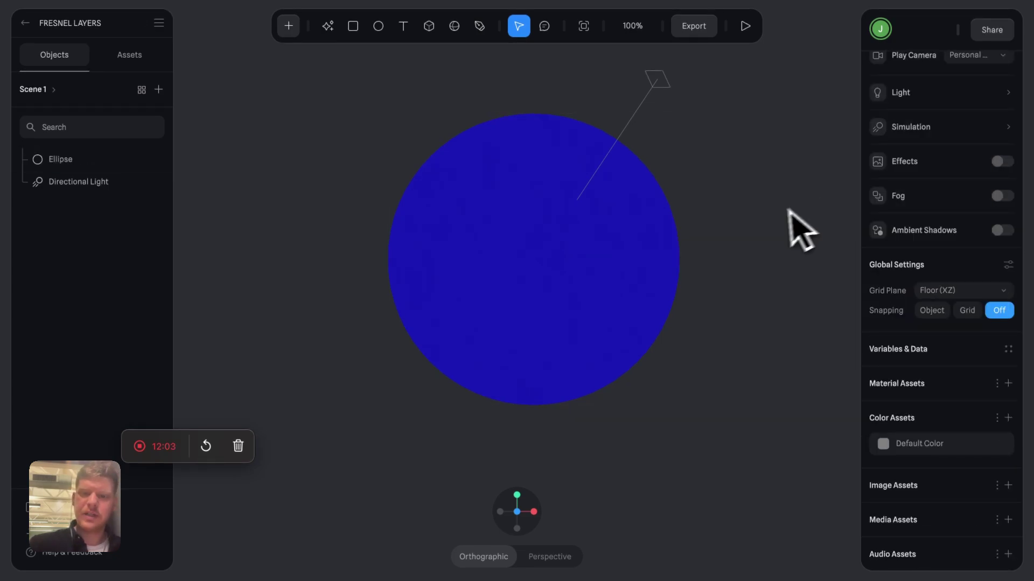
pyautogui.click(643, 241)
# - Orbit to the disc's side and toggle the Fresnel layer off and on to compare
pyautogui.moveTo(734, 305); pyautogui.dragTo(695, 189)
pyautogui.scroll(-5, 992, 427)
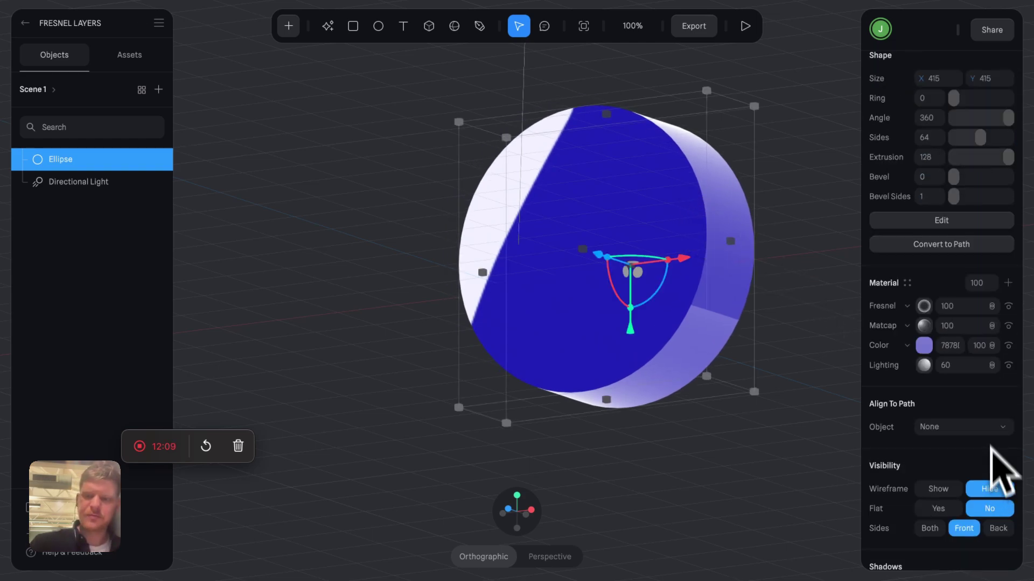
pyautogui.click(1009, 306)
pyautogui.click(1009, 306)
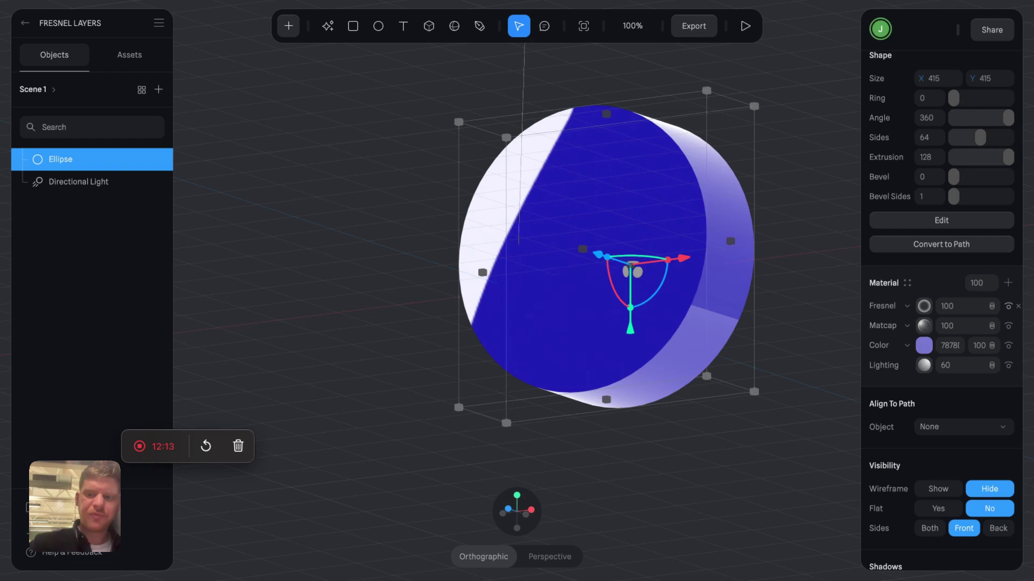
pyautogui.click(1009, 306)
pyautogui.click(1008, 306)
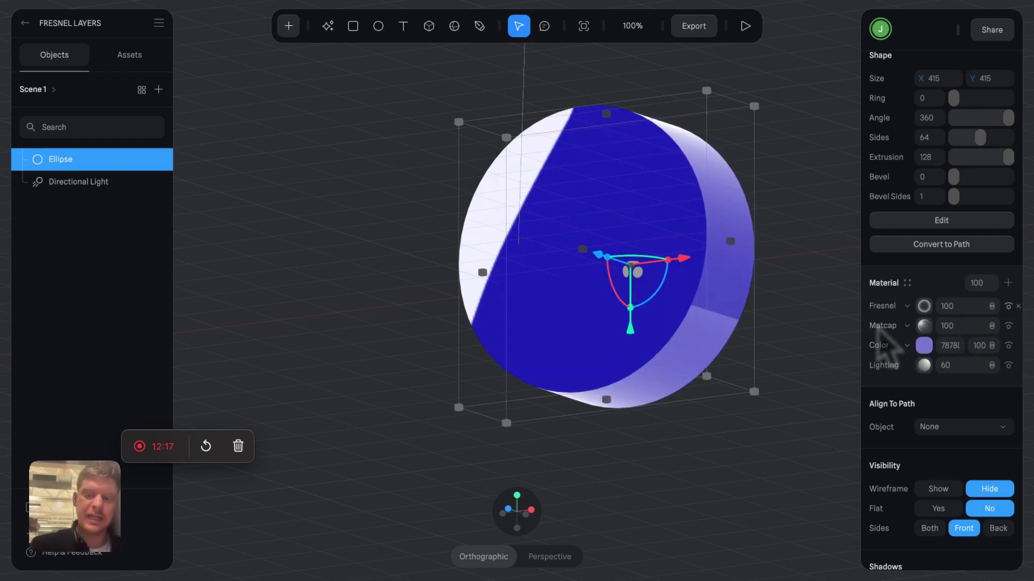
# - Keep the Fresnel layer at Normal blend, then select the Directional Light
pyautogui.click(799, 334)
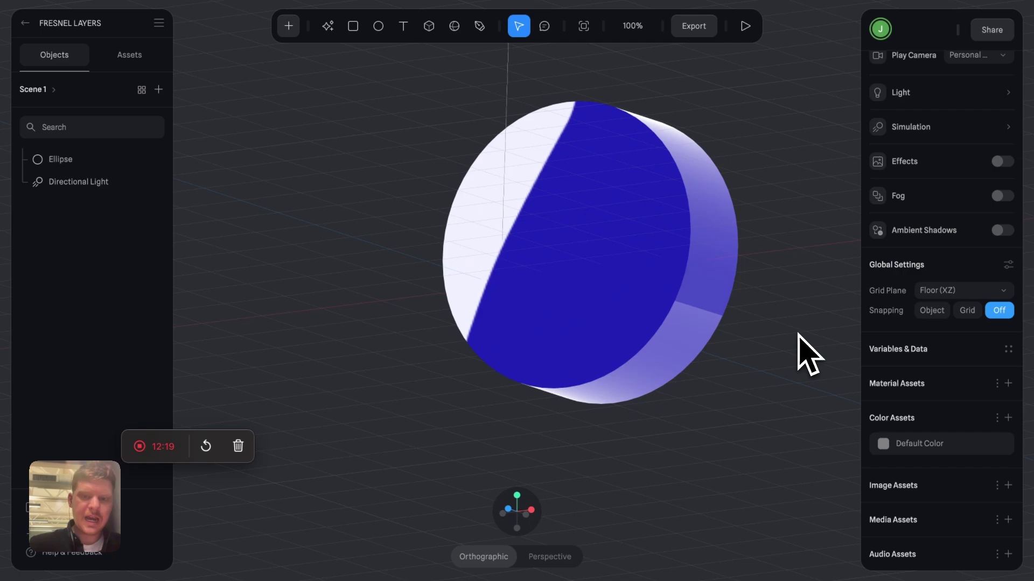
pyautogui.moveTo(798, 334); pyautogui.dragTo(780, 351, button='middle')
pyautogui.click(645, 205)
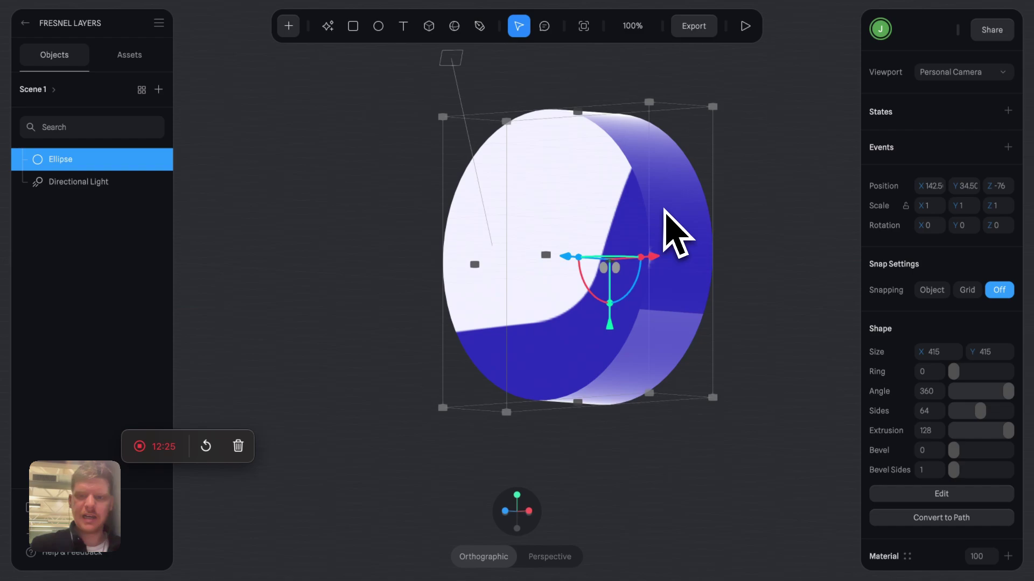
pyautogui.scroll(-5, 985, 443)
pyautogui.click(991, 320)
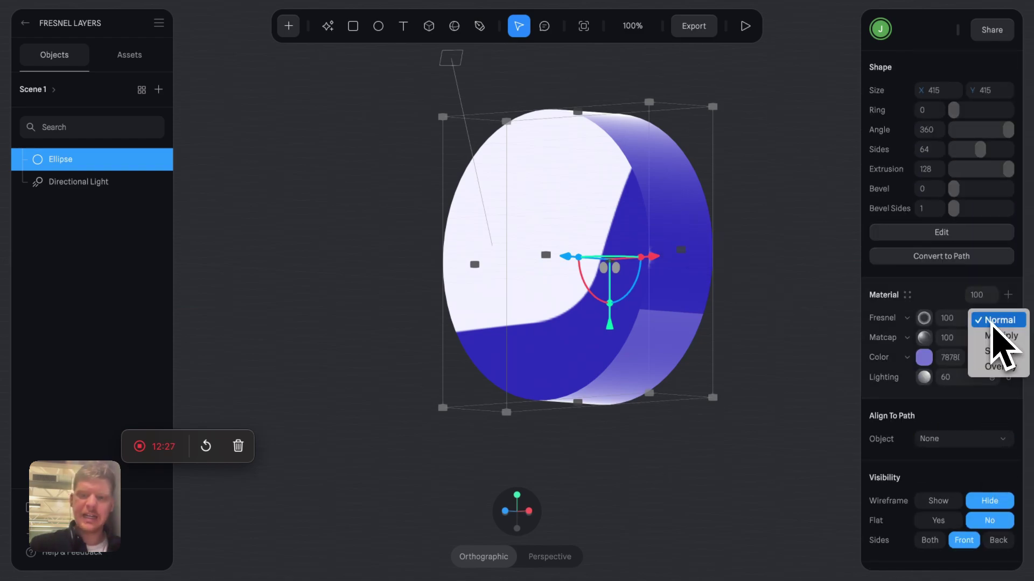
pyautogui.click(980, 323)
pyautogui.click(1008, 319)
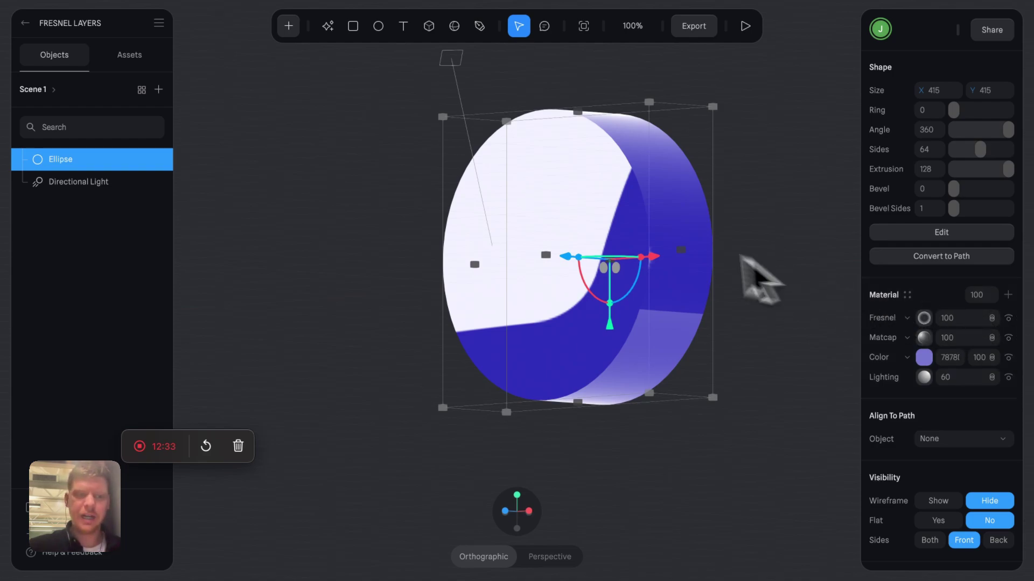
pyautogui.click(91, 181)
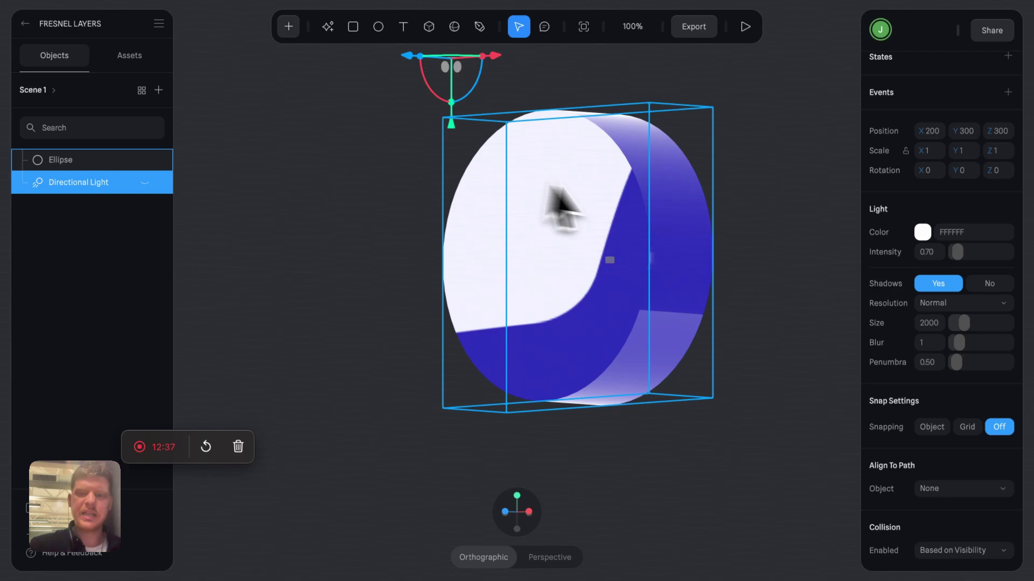
# - Reselect the ellipse and compare it with the Fresnel layer hidden and shown
pyautogui.click(773, 254)
pyautogui.click(700, 254)
pyautogui.scroll(-5, 993, 420)
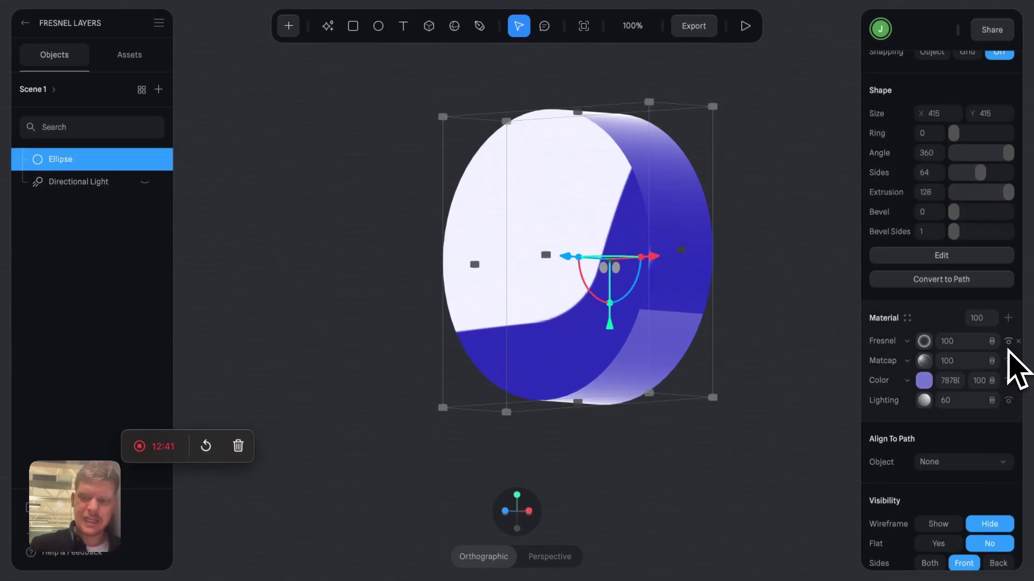
pyautogui.click(1009, 345)
pyautogui.click(1010, 343)
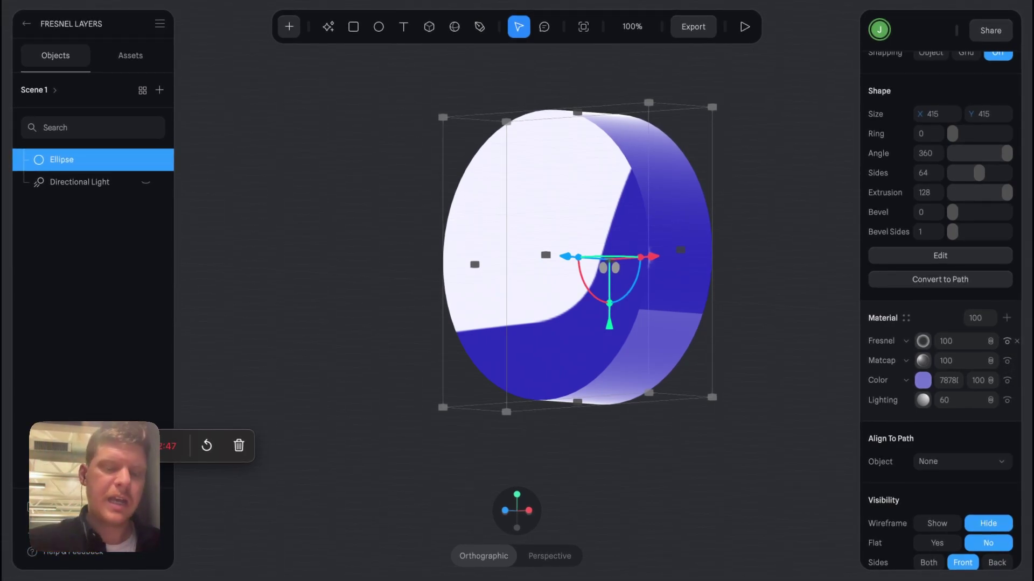
# - Deselect the ellipse and close the file to the Home dashboard
pyautogui.hscroll(3, 762, 334)
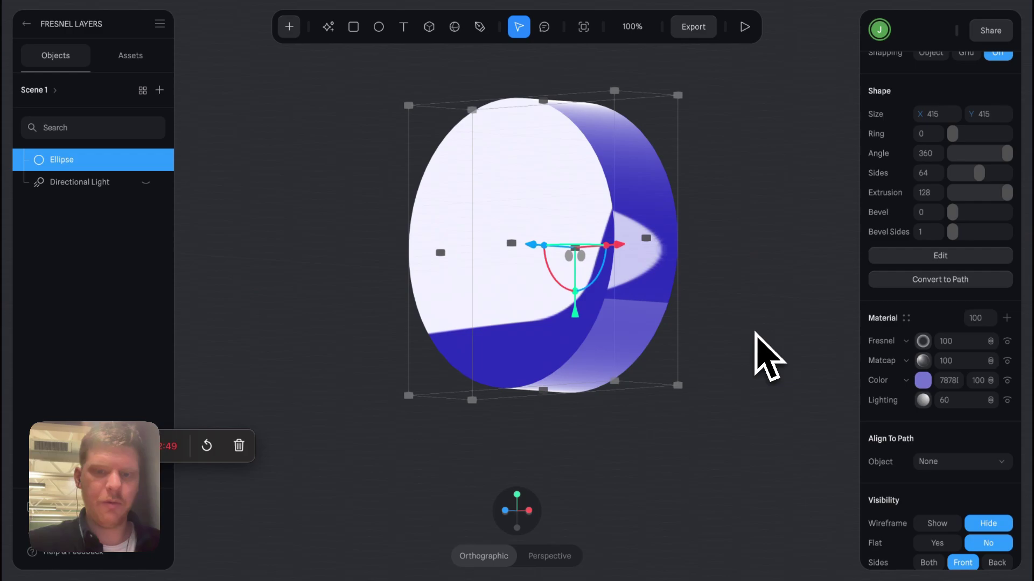
pyautogui.click(738, 269)
pyautogui.click(662, 272)
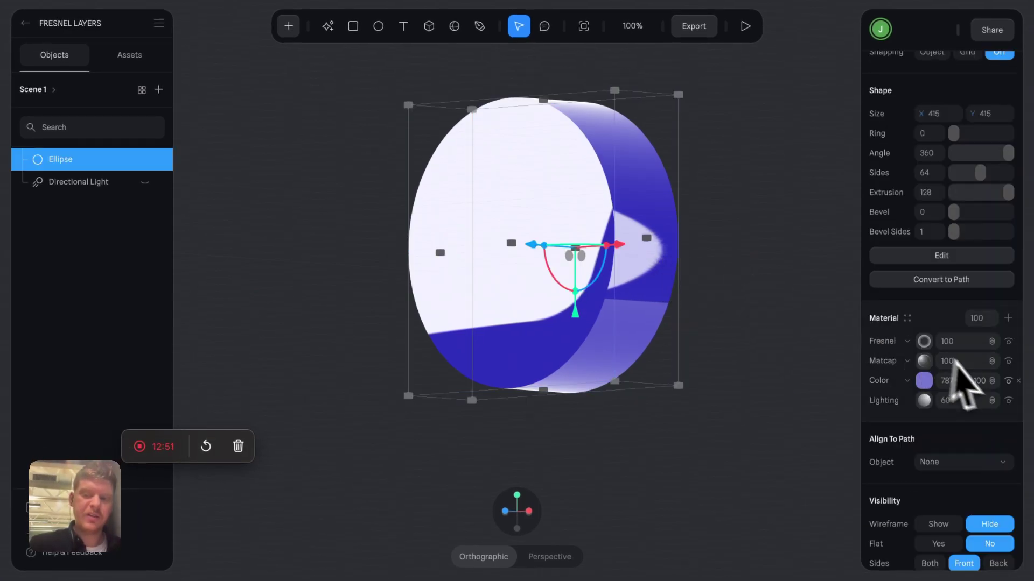
pyautogui.click(734, 260)
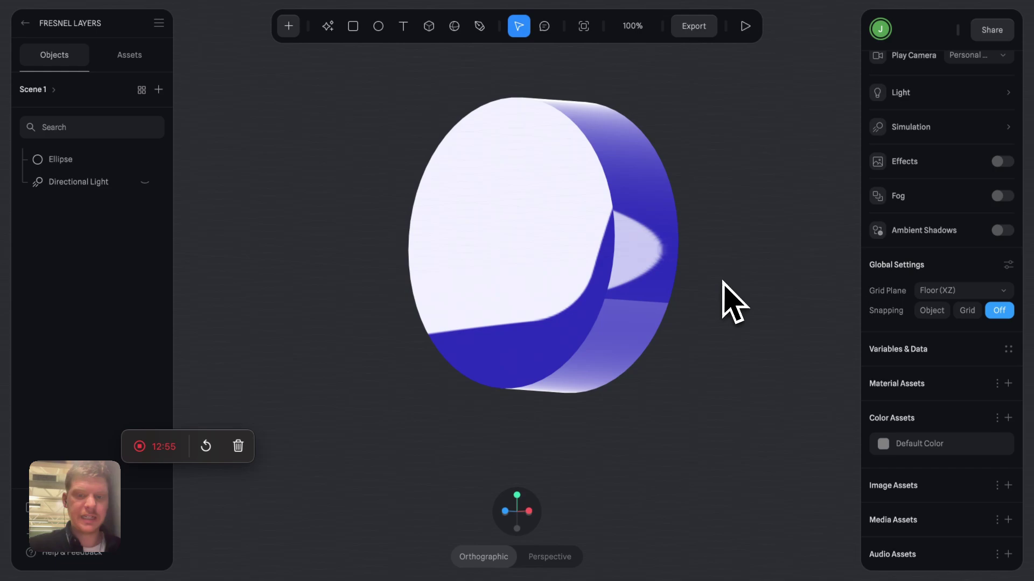
pyautogui.click(24, 23)
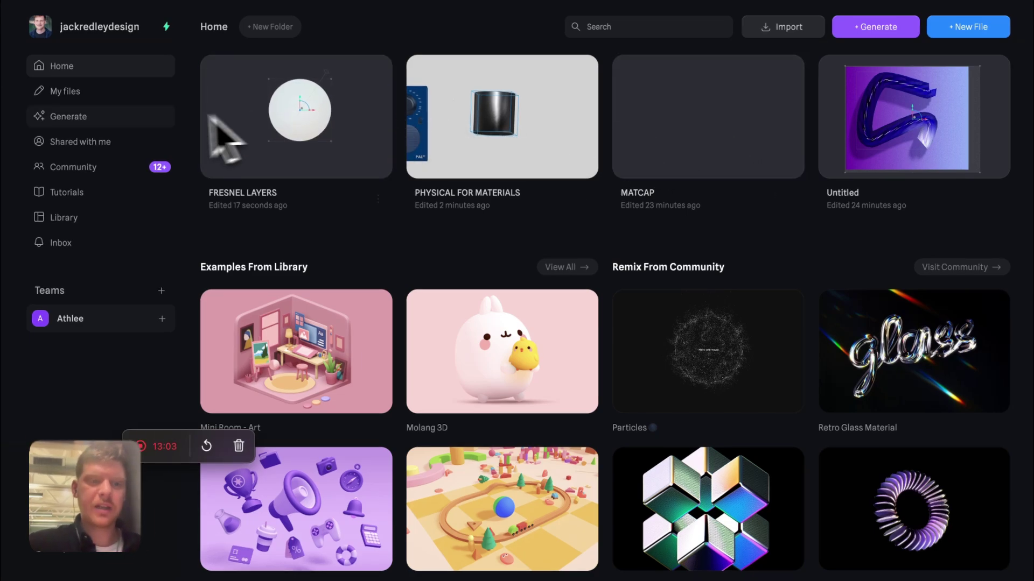
# - Open the MERGE OBJECTS file from My Files
pyautogui.click(121, 91)
pyautogui.scroll(-3, 546, 135)
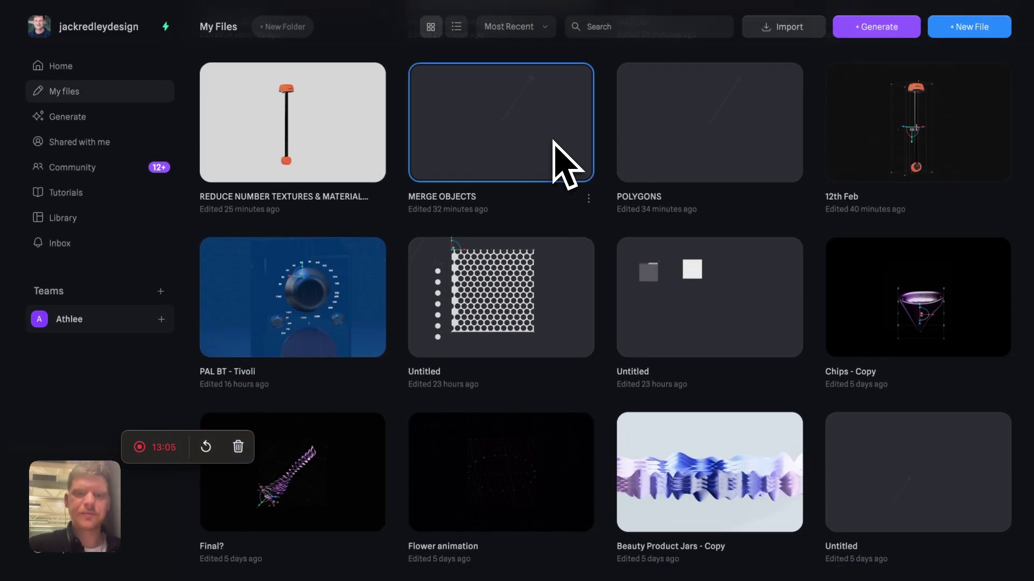
pyautogui.click(558, 164)
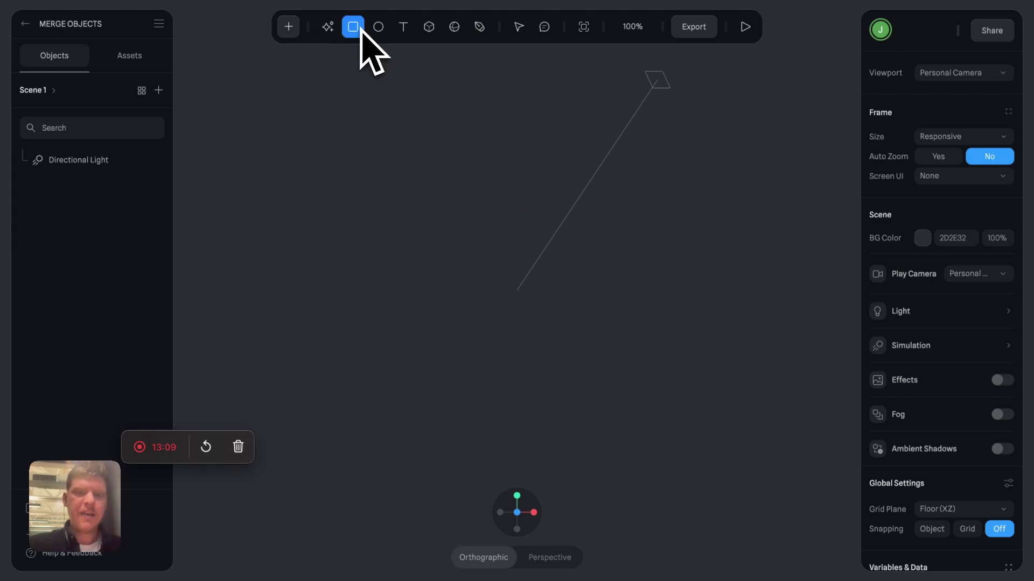
# - Draw a square and extrude it to maximum depth into a box
pyautogui.keyDown('shift'); pyautogui.moveTo(394, 102); pyautogui.dragTo(591, 317); pyautogui.keyUp('shift')
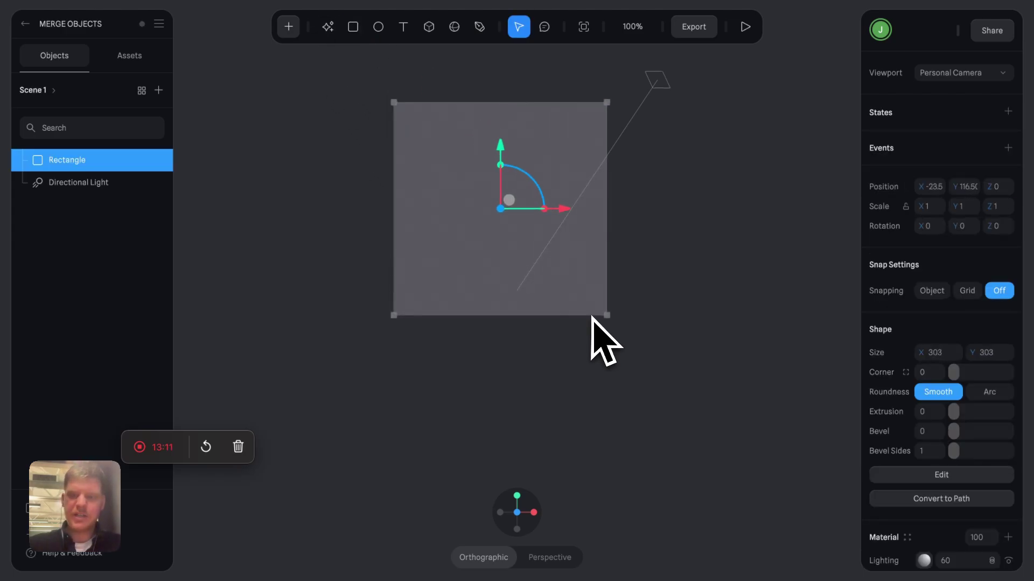
pyautogui.moveTo(967, 415); pyautogui.dragTo(1006, 415)
pyautogui.click(715, 307)
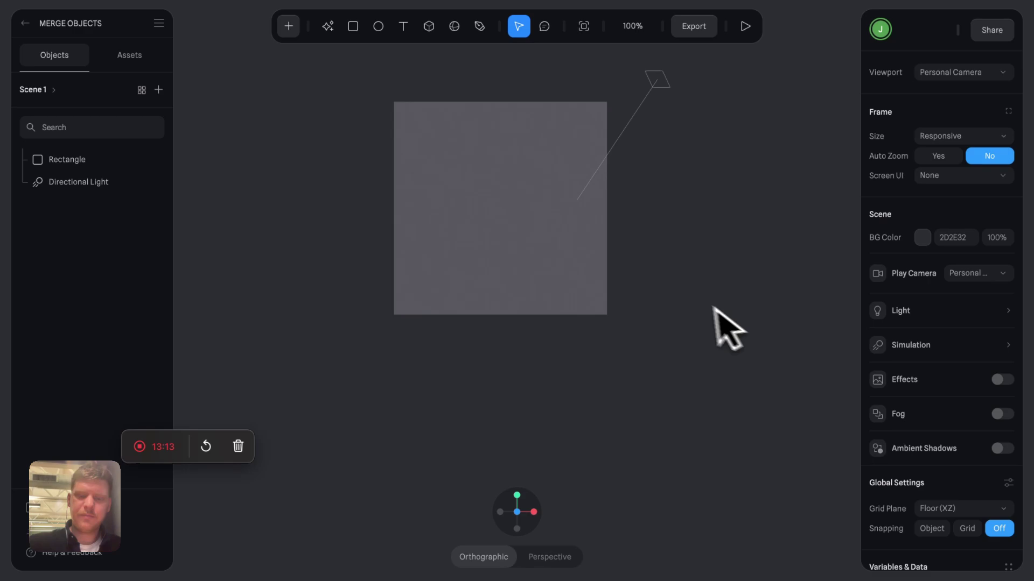
pyautogui.scroll(-3, 715, 307)
pyautogui.moveTo(684, 300); pyautogui.dragTo(619, 270)
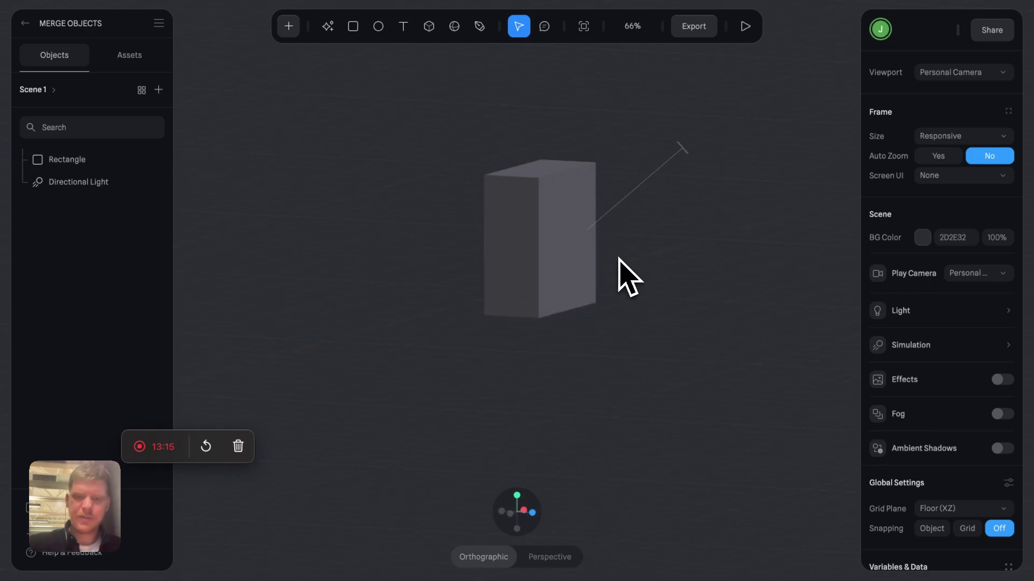
# - Alt-drag copies of the box into Rectangle 2–4, stacked in an overlapping cluster
pyautogui.click(545, 241)
pyautogui.keyDown('alt'); pyautogui.moveTo(542, 239); pyautogui.dragTo(743, 207); pyautogui.keyUp('alt')
pyautogui.click(665, 203)
pyautogui.keyDown('alt'); pyautogui.moveTo(567, 202); pyautogui.dragTo(618, 89); pyautogui.keyUp('alt')
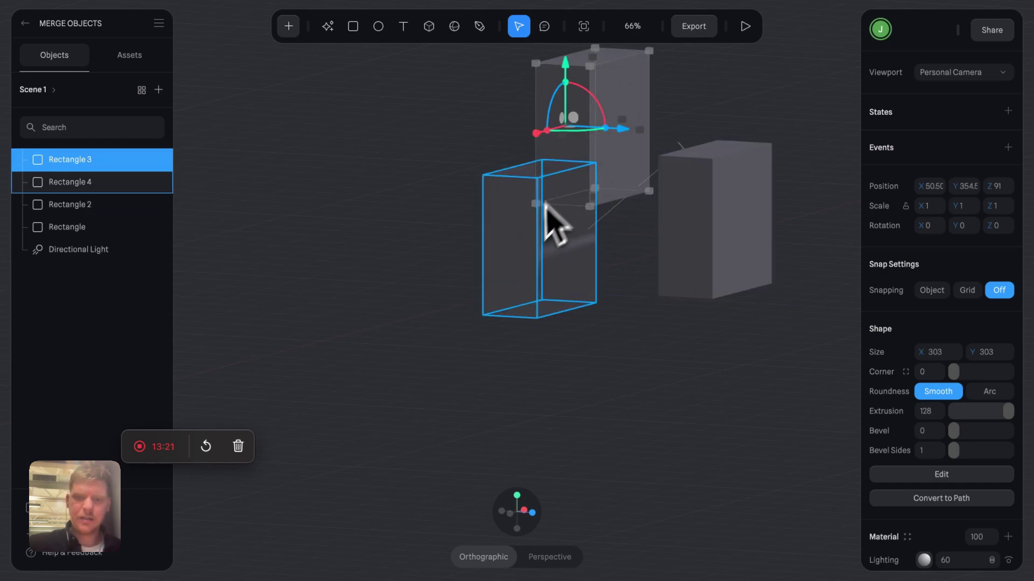
pyautogui.moveTo(547, 212); pyautogui.dragTo(619, 235)
pyautogui.click(427, 111)
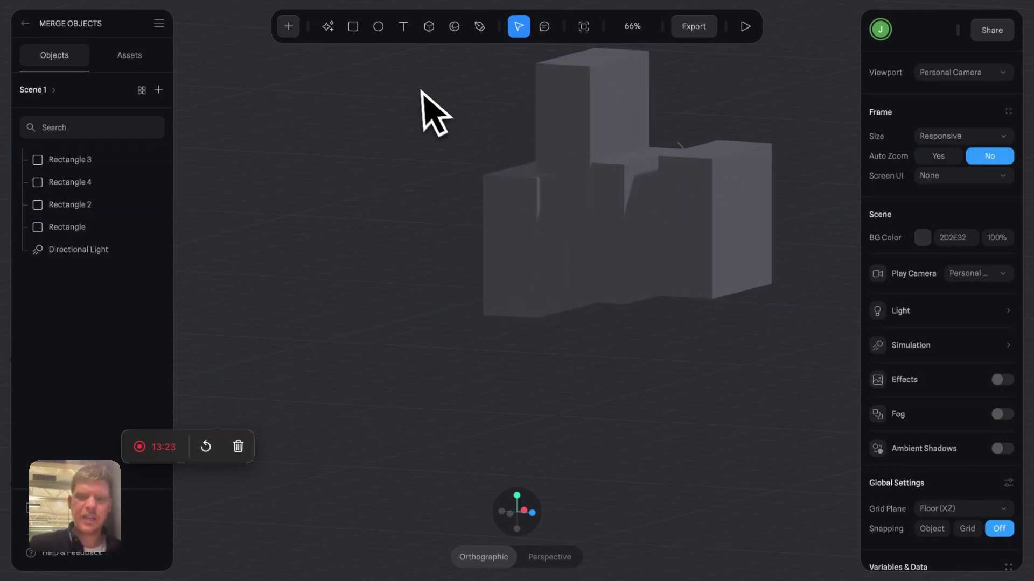
# - Align all four boxes on X, on Y Max and on Z Center
pyautogui.moveTo(427, 111); pyautogui.dragTo(745, 269)
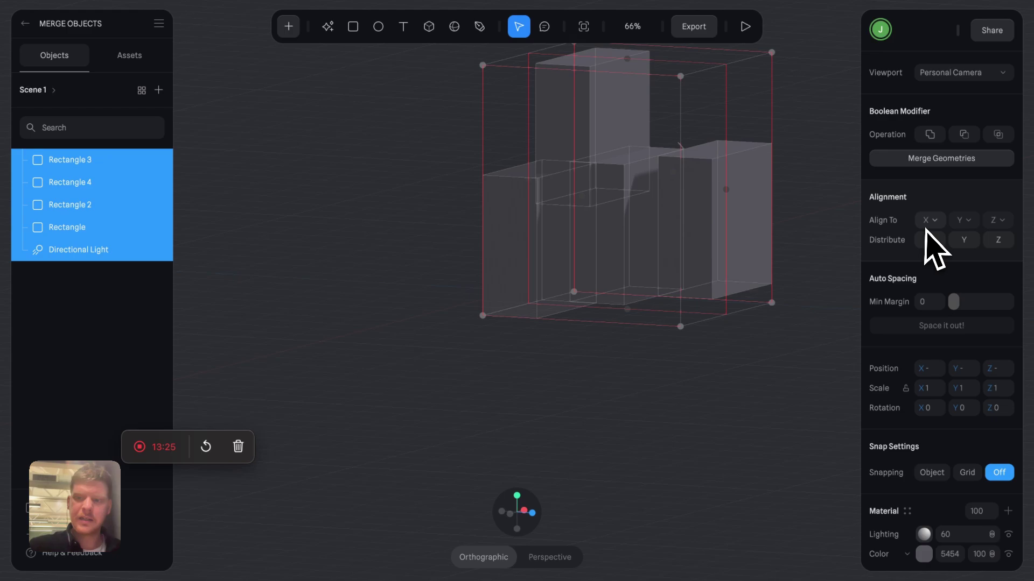
pyautogui.click(930, 221)
pyautogui.click(928, 251)
pyautogui.click(963, 220)
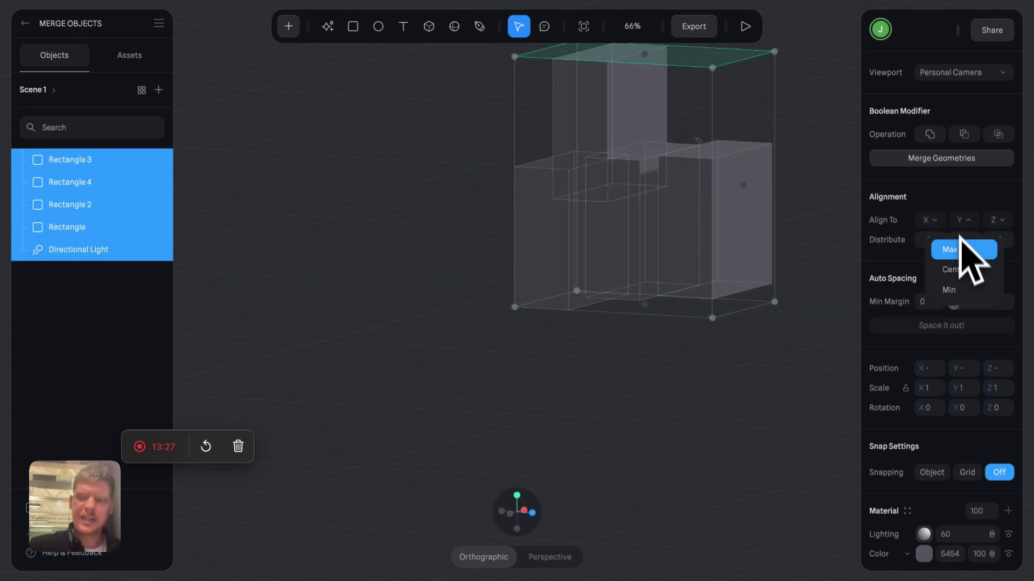
pyautogui.click(964, 250)
pyautogui.click(1002, 221)
pyautogui.click(1001, 270)
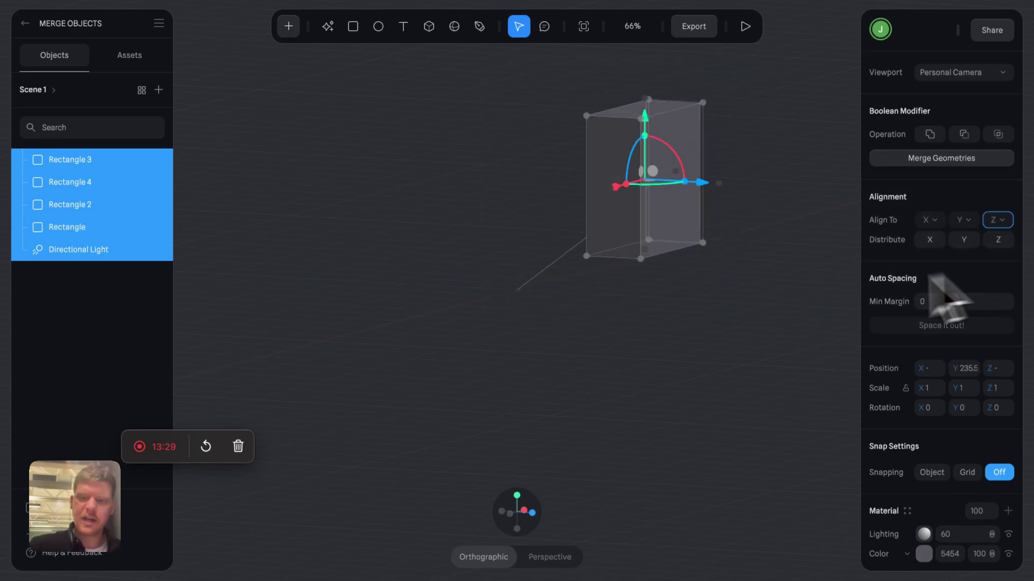
# - Move Rectangles 2, 3 and 4 into a new stepped arrangement
pyautogui.click(699, 281)
pyautogui.moveTo(671, 158); pyautogui.dragTo(535, 203)
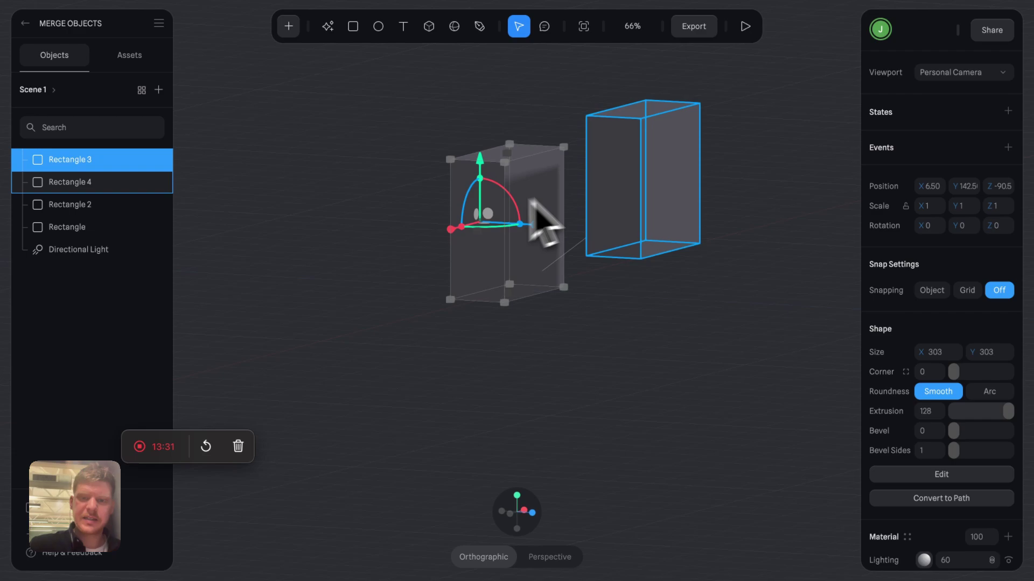
pyautogui.moveTo(603, 181); pyautogui.dragTo(669, 300)
pyautogui.click(619, 200)
pyautogui.moveTo(625, 218); pyautogui.dragTo(560, 288)
pyautogui.moveTo(643, 326); pyautogui.dragTo(657, 299)
pyautogui.moveTo(549, 173); pyautogui.dragTo(566, 167)
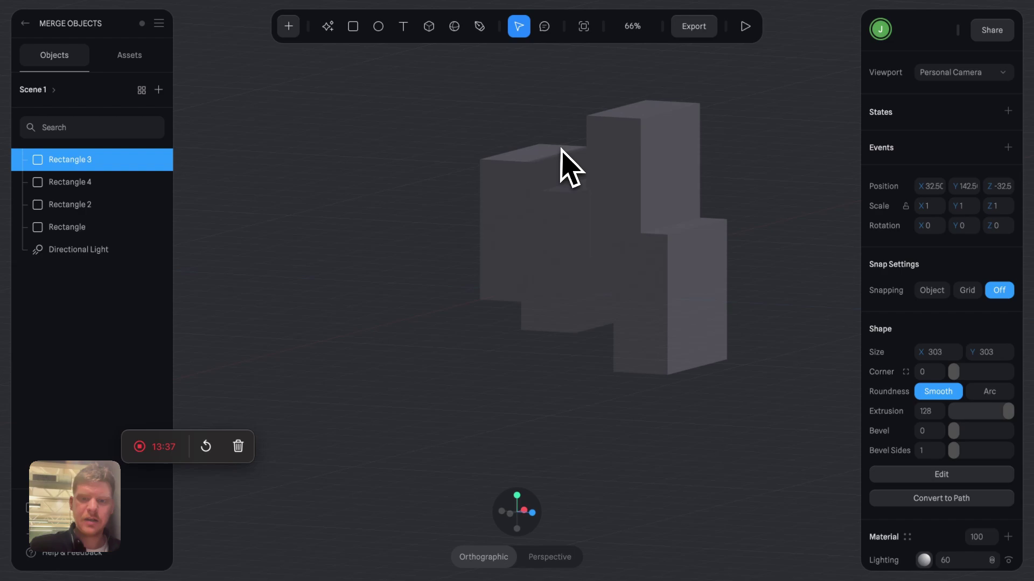
# - Give the selected boxes a new Matcap material layer using a dark matcap image
pyautogui.moveTo(524, 132); pyautogui.dragTo(856, 409)
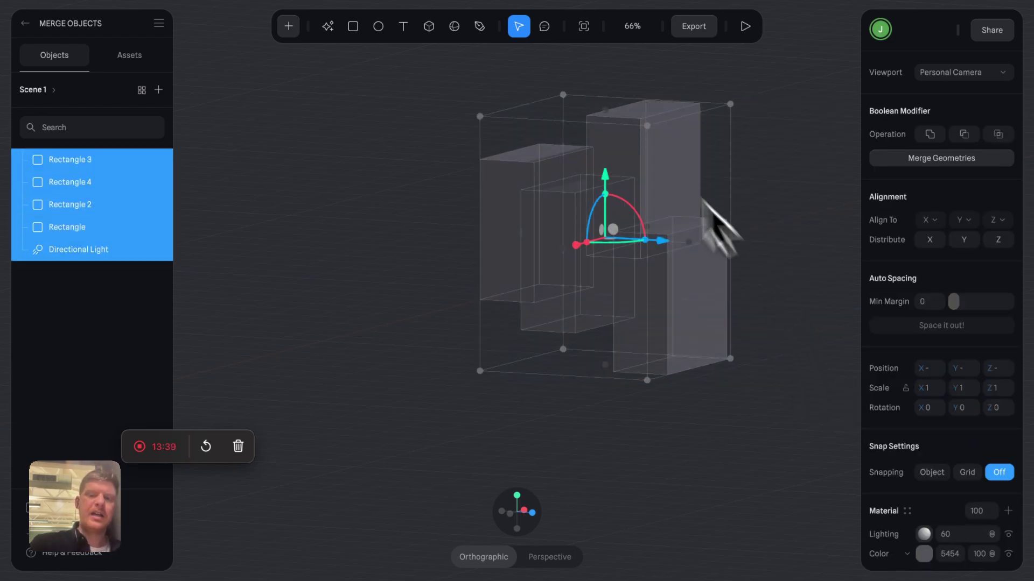
pyautogui.click(533, 59)
pyautogui.moveTo(521, 84); pyautogui.dragTo(743, 347)
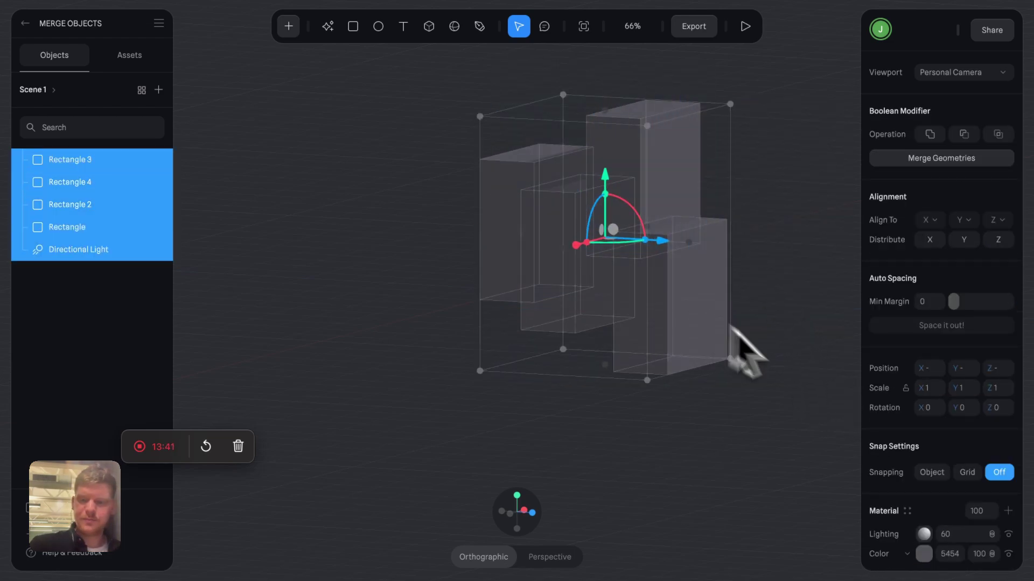
pyautogui.scroll(-2, 914, 468)
pyautogui.click(1008, 445)
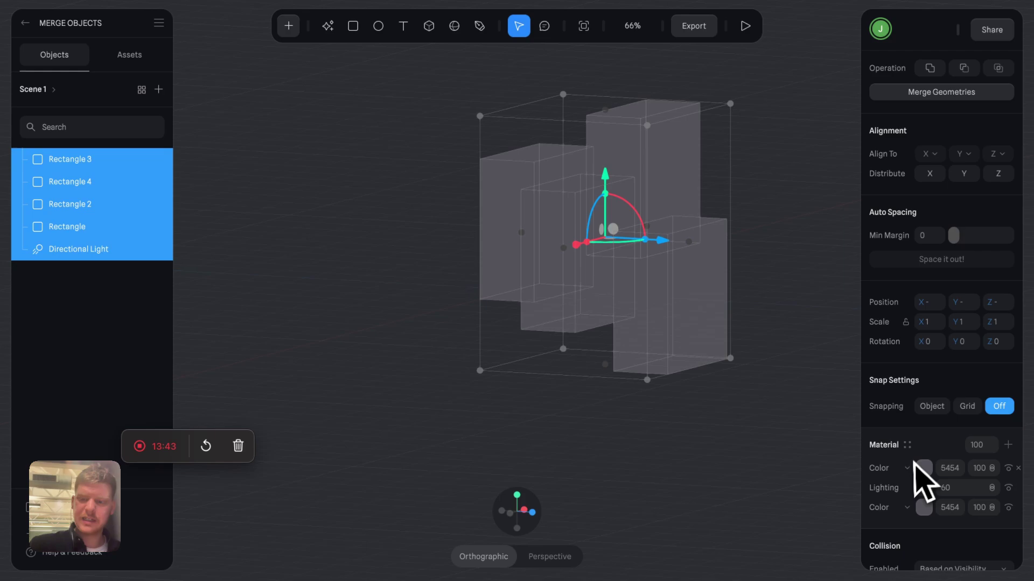
pyautogui.click(915, 466)
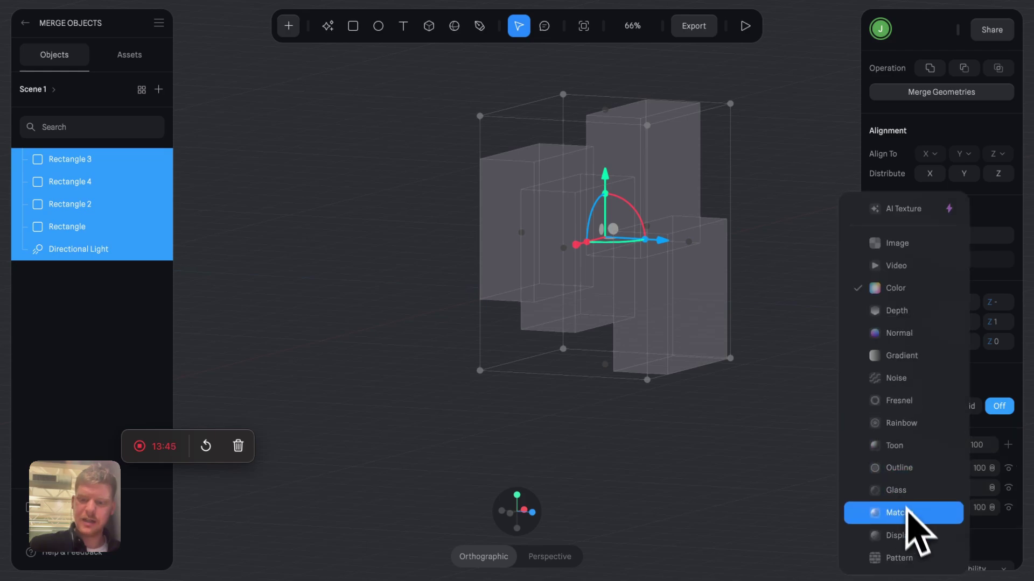
pyautogui.click(910, 513)
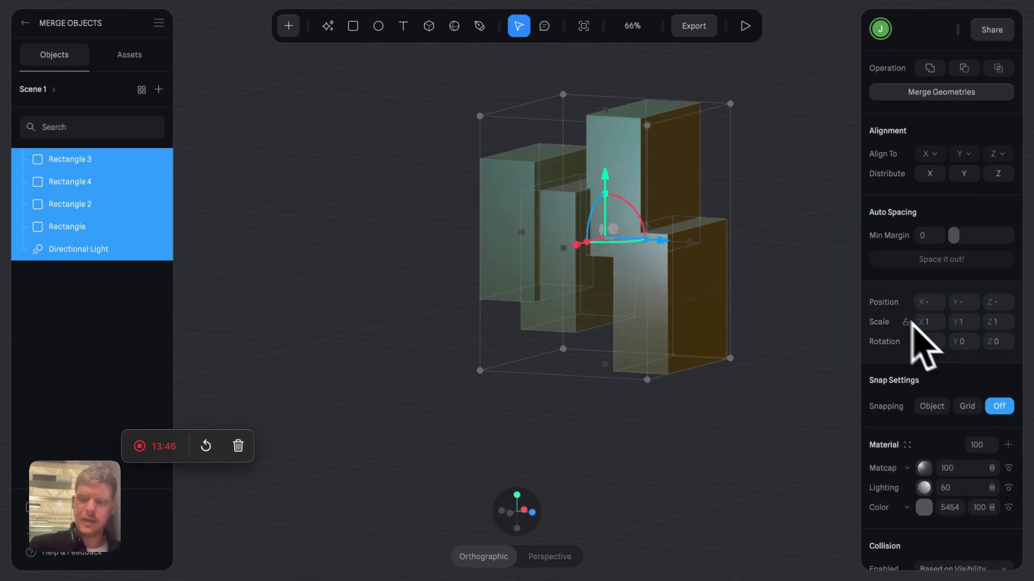
pyautogui.click(923, 468)
pyautogui.click(835, 264)
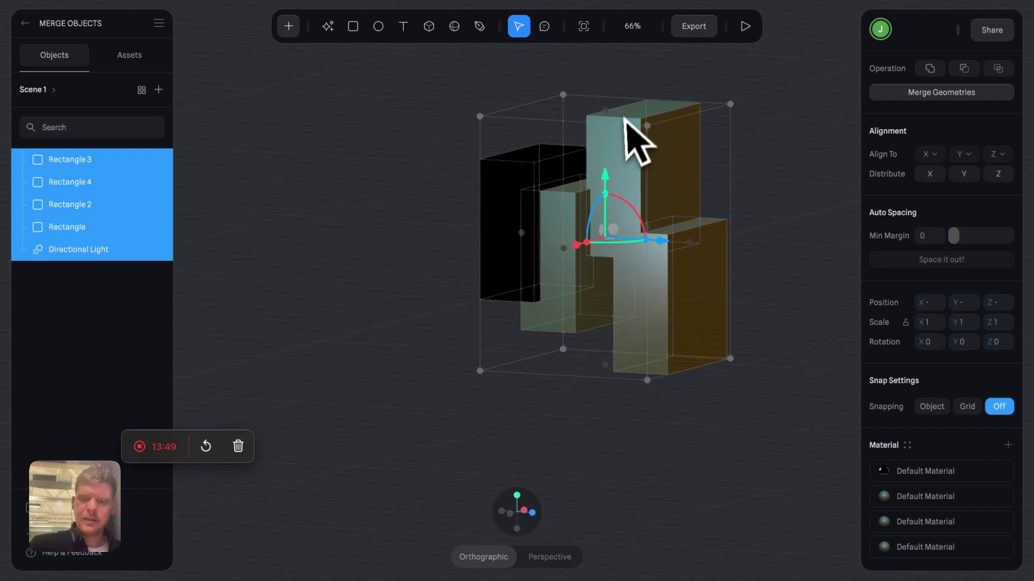
# - Inspect the black Rectangle 3, then reselect all four rectangles
pyautogui.click(786, 280)
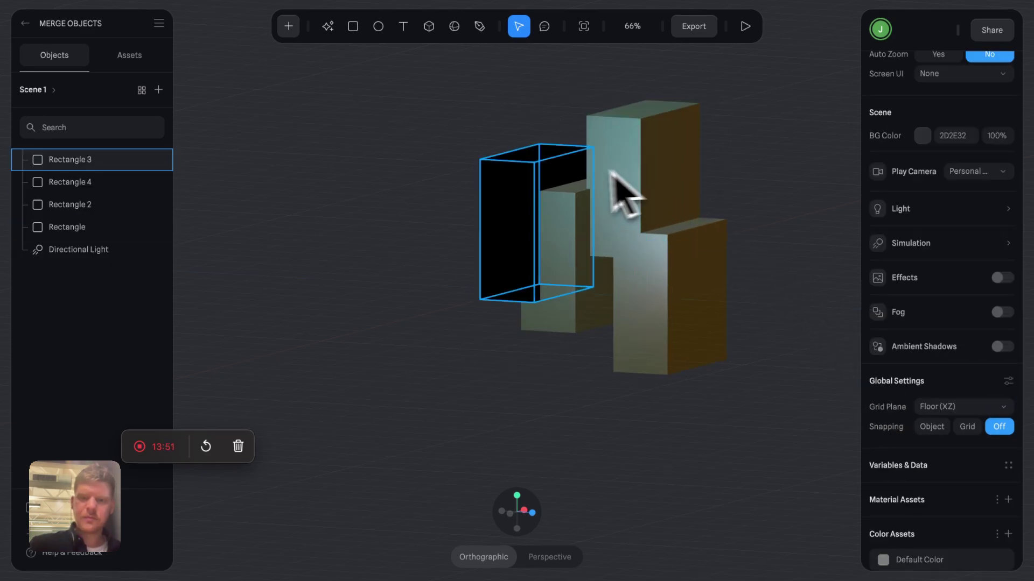
pyautogui.click(531, 186)
pyautogui.keyDown('shift'); pyautogui.click(635, 224); pyautogui.keyUp('shift')
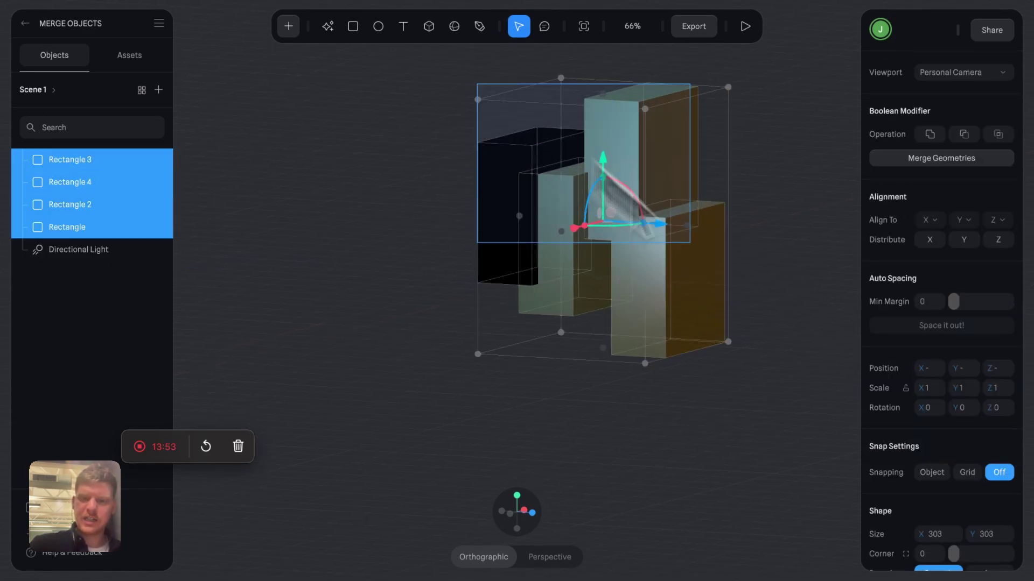
pyautogui.moveTo(641, 223); pyautogui.dragTo(689, 242)
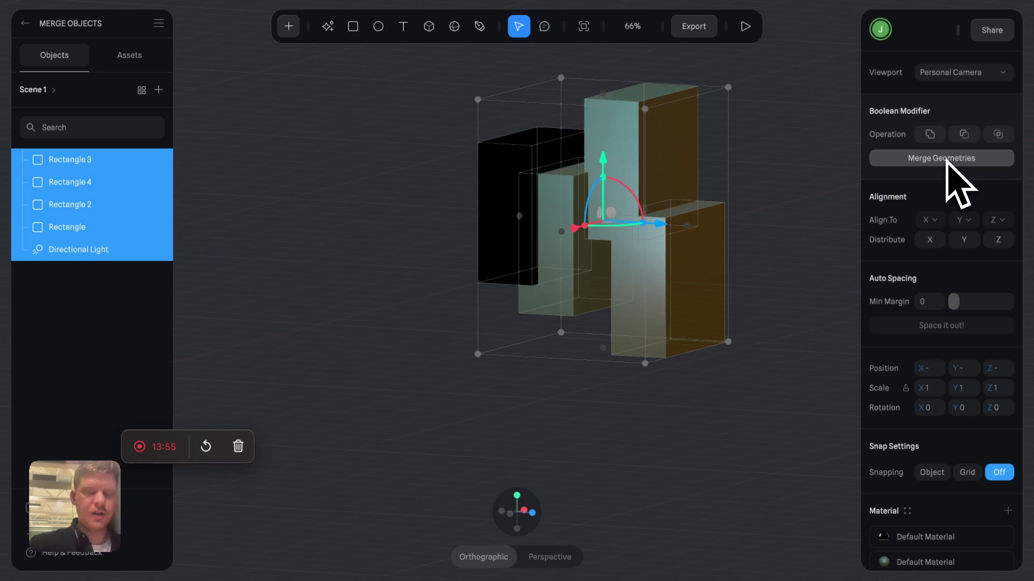
# - Try Merge Geometries and undo it, then join the four boxes with a Boolean Union
pyautogui.click(955, 177)
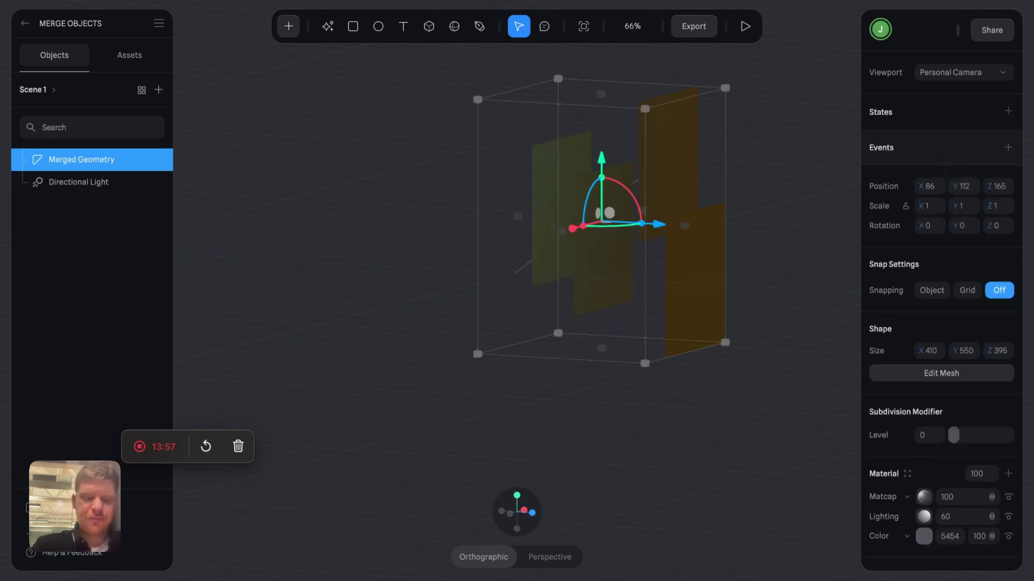
pyautogui.hotkey('ctrl', 'z')
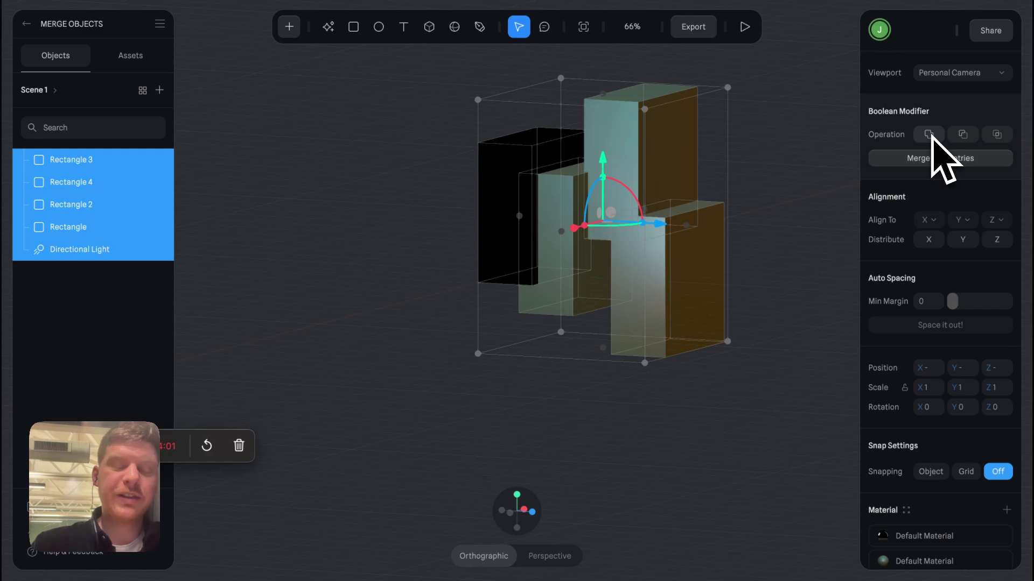
pyautogui.click(930, 134)
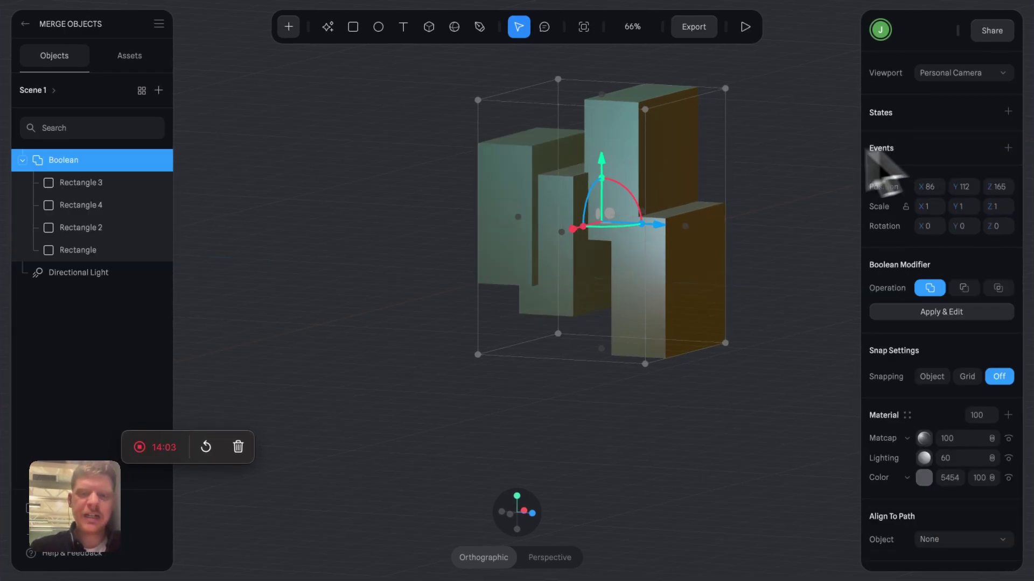
pyautogui.moveTo(354, 75); pyautogui.dragTo(707, 267)
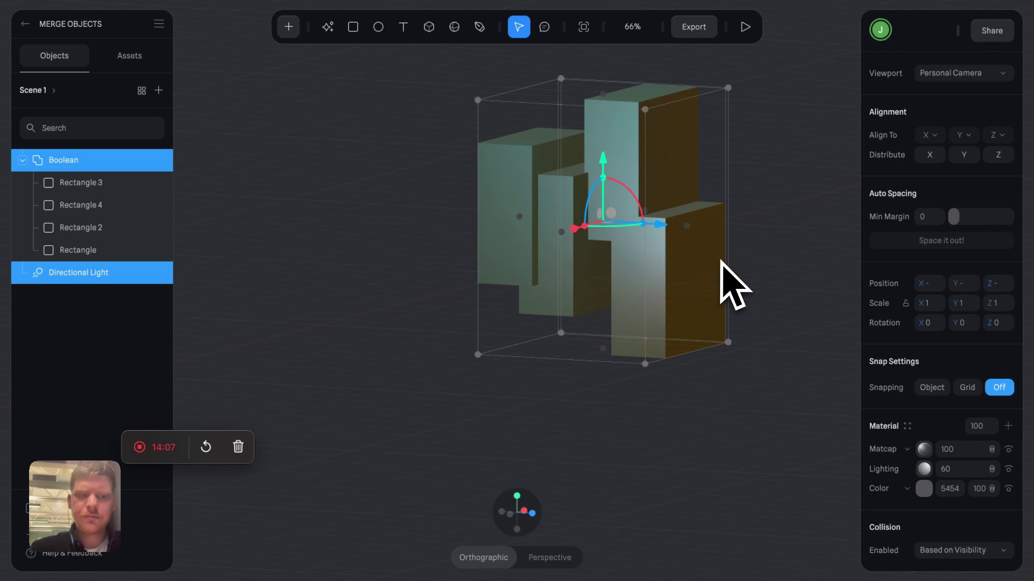
pyautogui.click(753, 275)
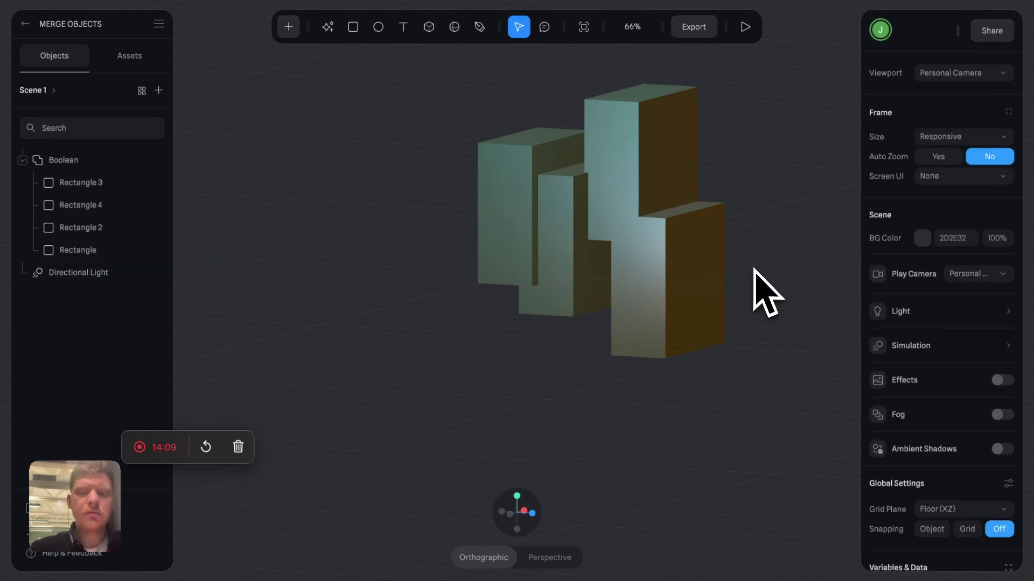
# - Return Home and browse My Files to reopen PHYSICAL FOR MATERIALS
pyautogui.click(25, 24)
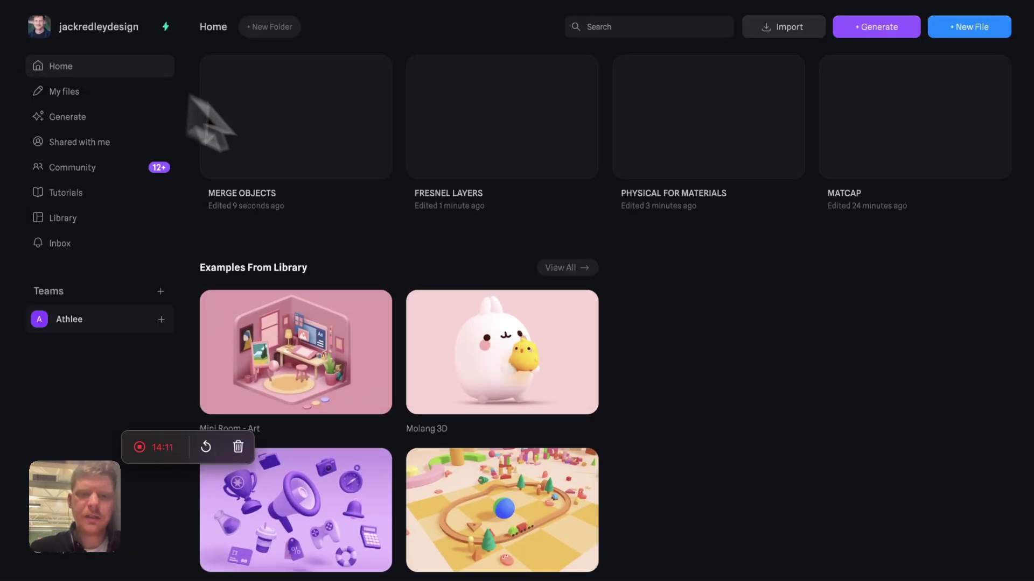
pyautogui.click(106, 91)
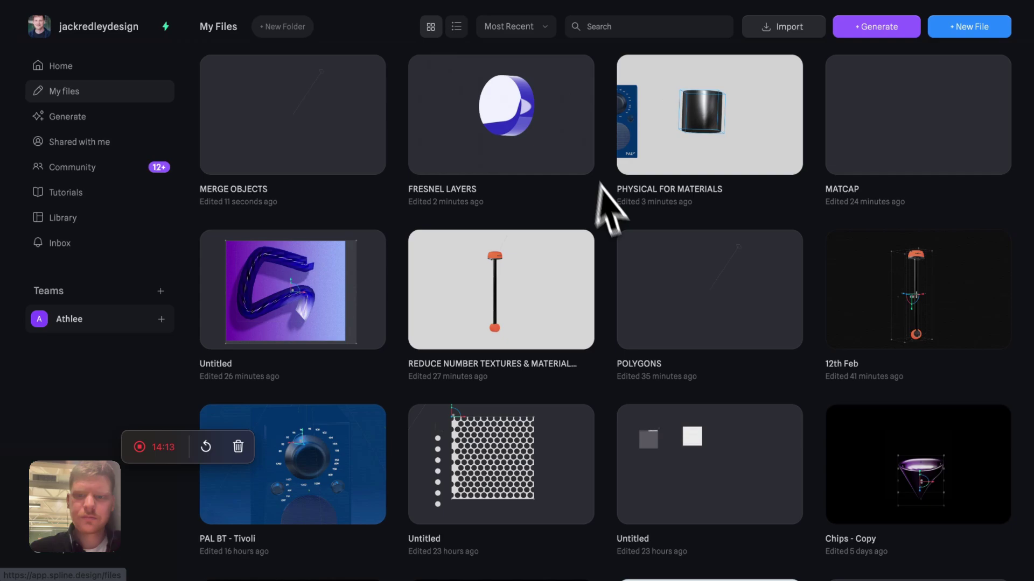
pyautogui.scroll(-5, 635, 264)
pyautogui.scroll(3, 636, 263)
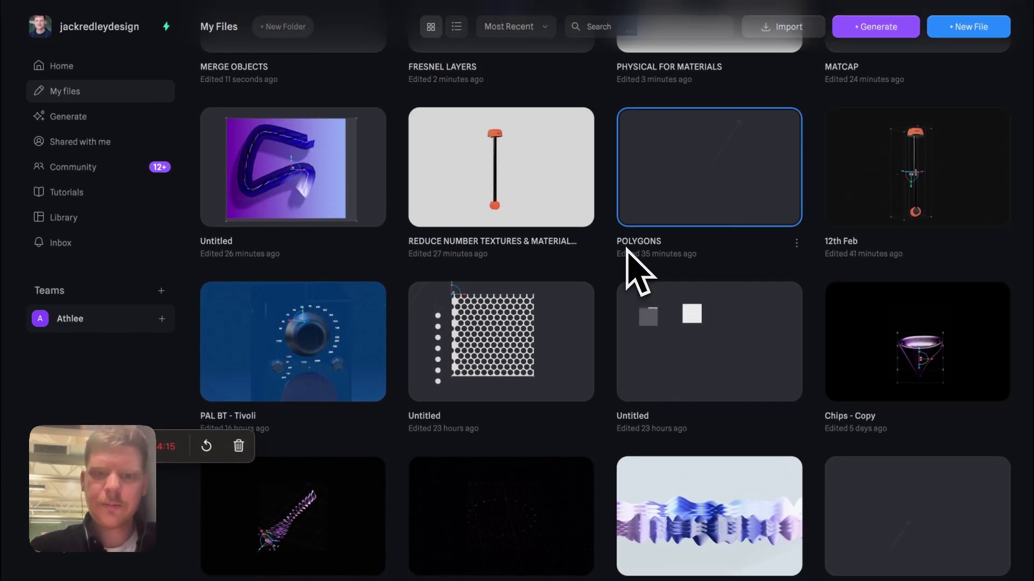
pyautogui.scroll(-1, 661, 281)
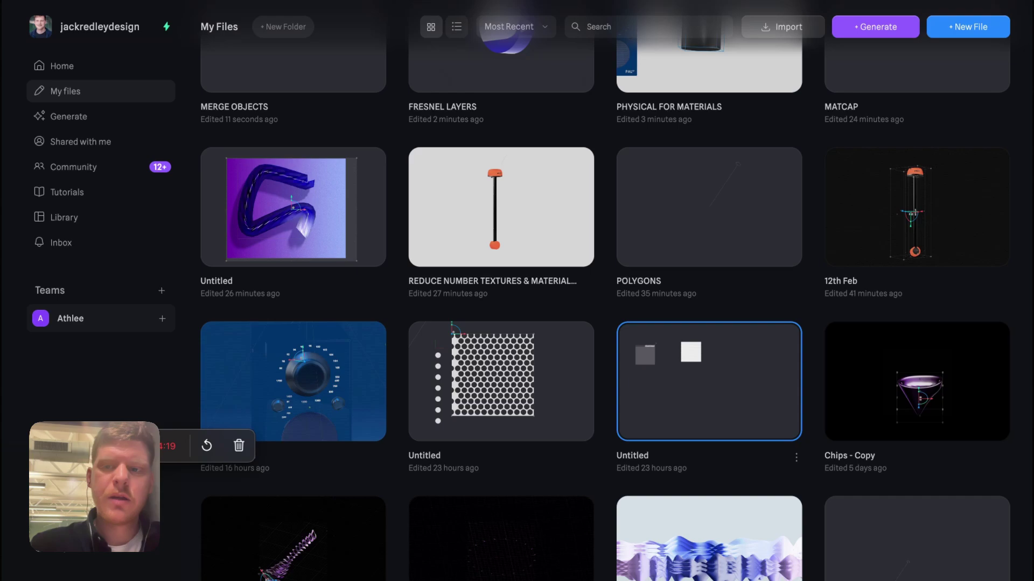
pyautogui.scroll(3, 660, 281)
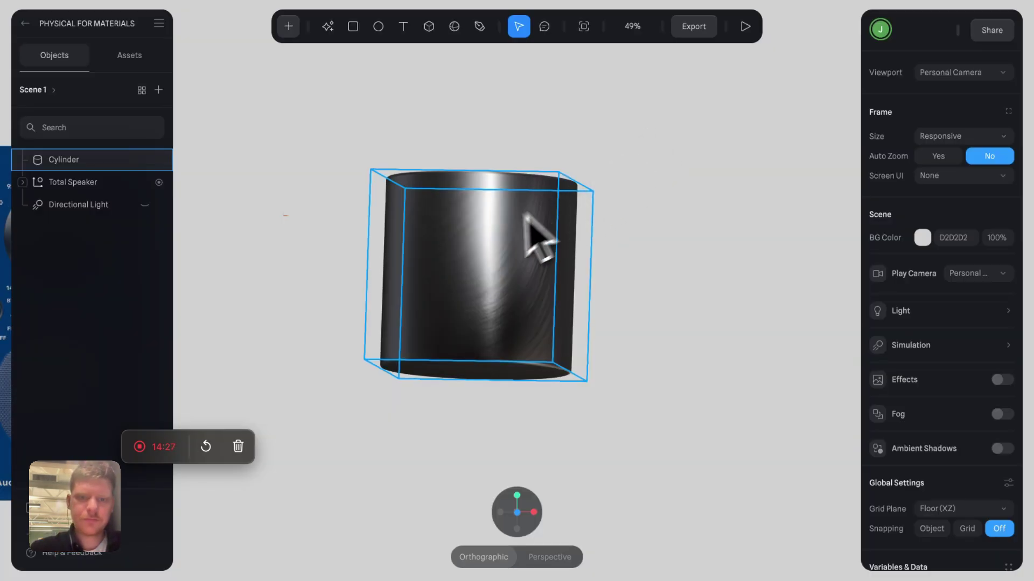
# - Select the Total Speaker radio's top knob group to show its Brushed Metal over Default Material
pyautogui.click(462, 148)
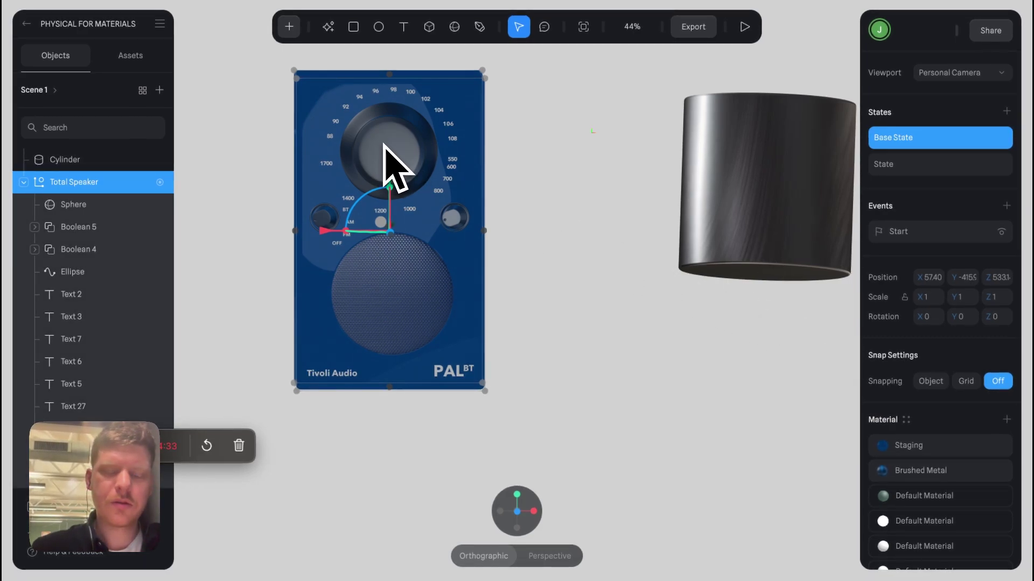
pyautogui.click(565, 214)
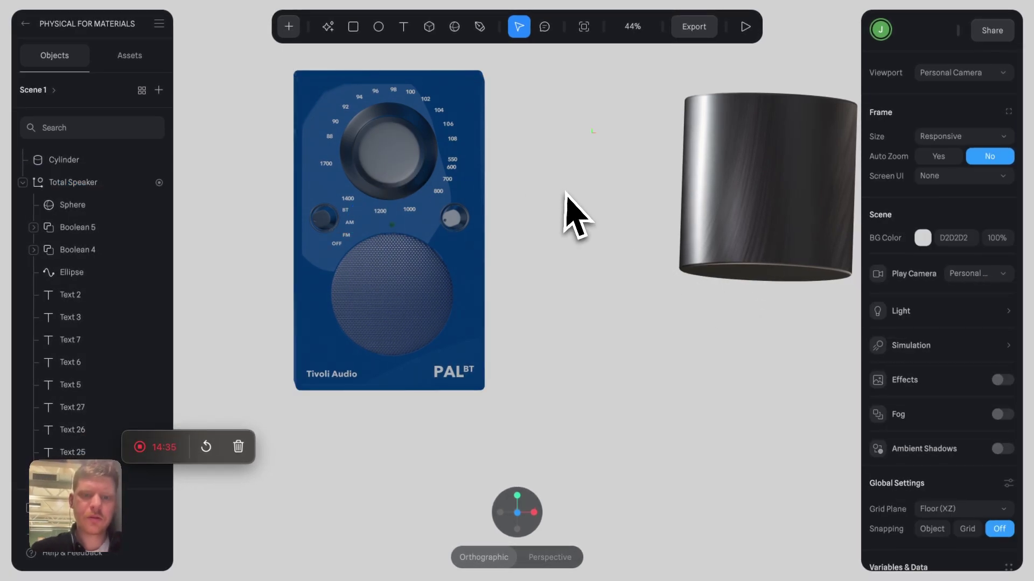
pyautogui.moveTo(531, 233)
pyautogui.mouseDown()
pyautogui.moveTo(557, 219)
pyautogui.moveTo(518, 219)
pyautogui.mouseUp()
pyautogui.click(525, 221)
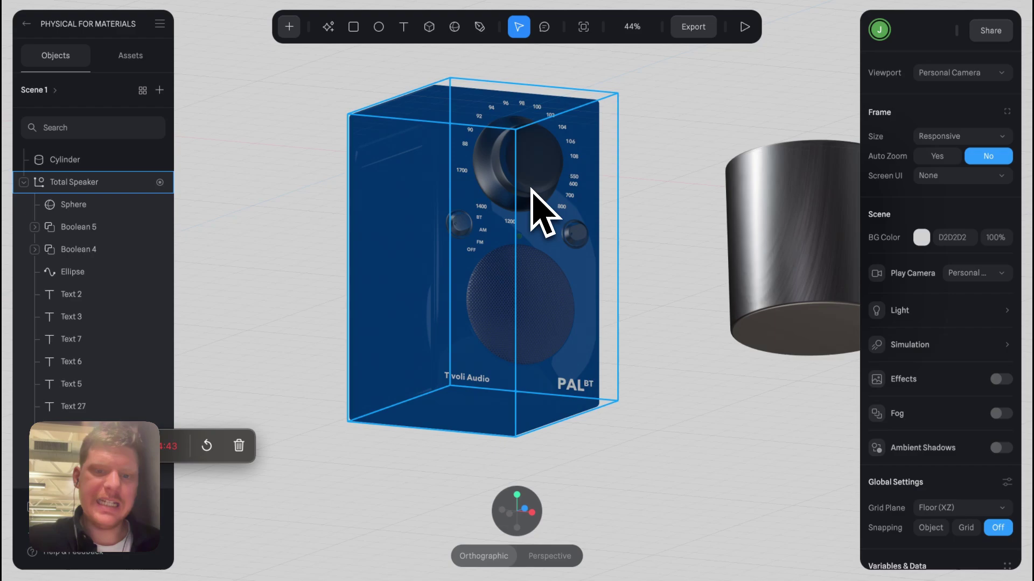
pyautogui.click(529, 168)
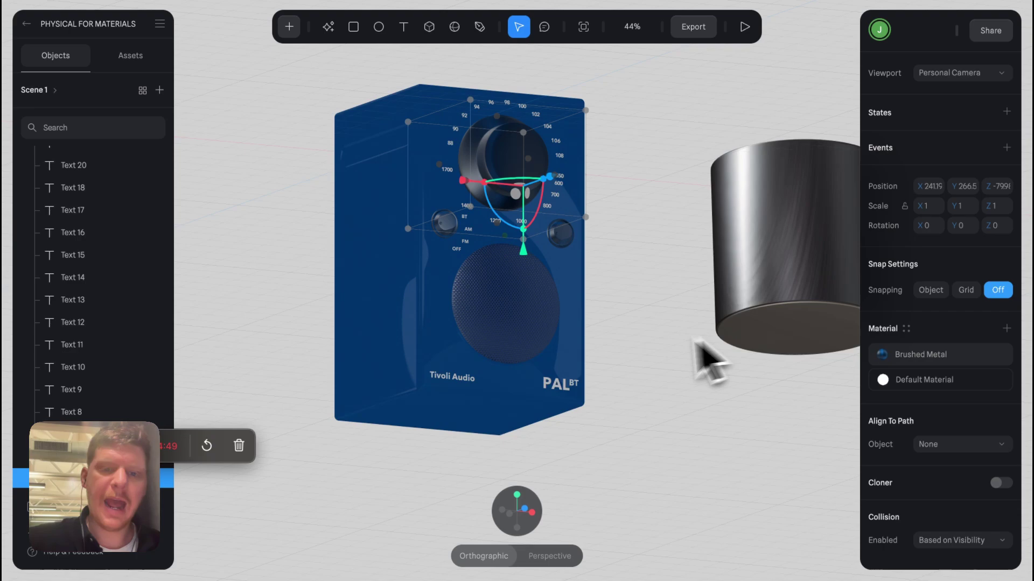
pyautogui.scroll(5, 517, 270)
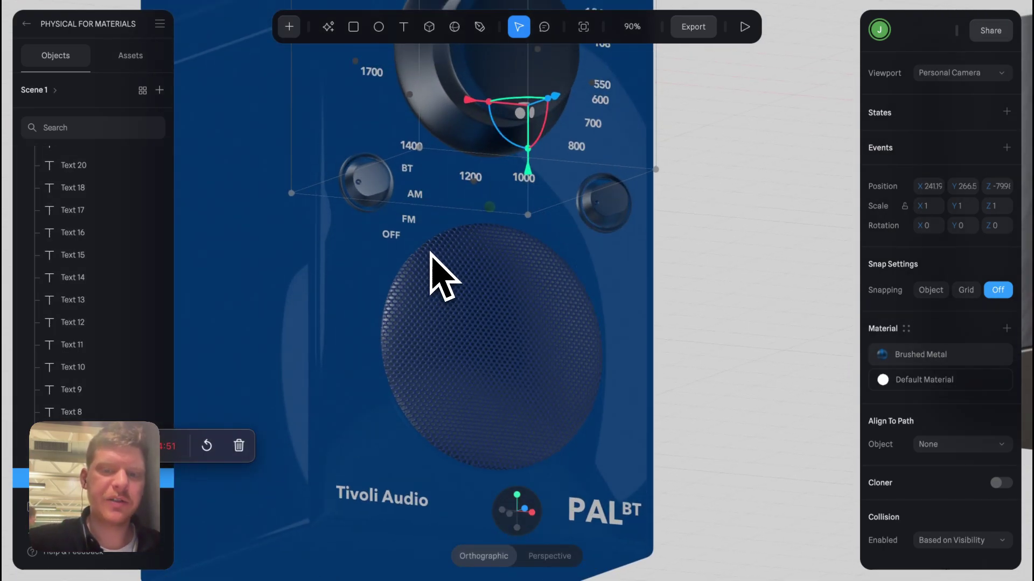
pyautogui.scroll(3, 431, 254)
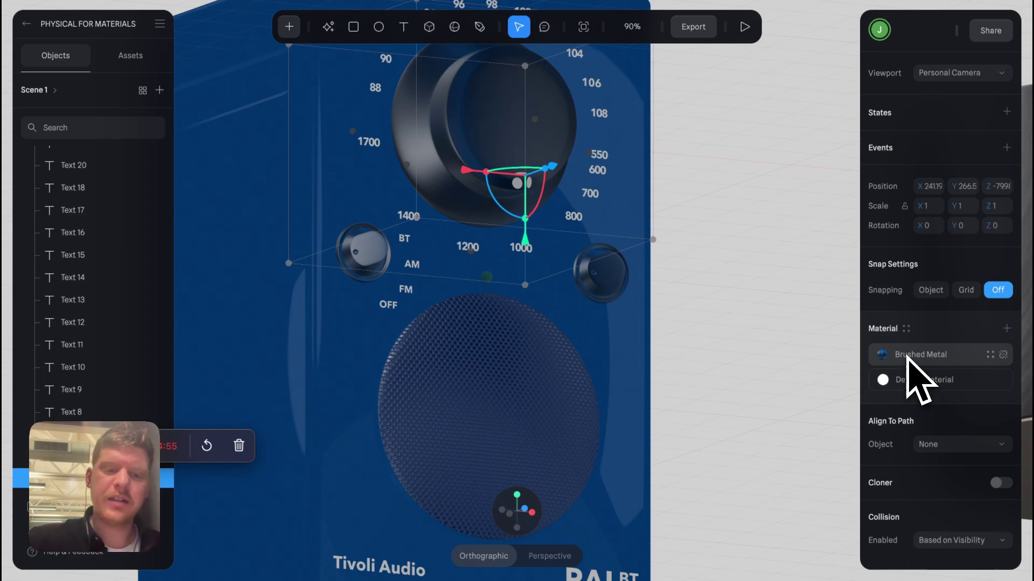
# - Compare the right, top and left knobs' materials and show the Material Assets
pyautogui.click(612, 278)
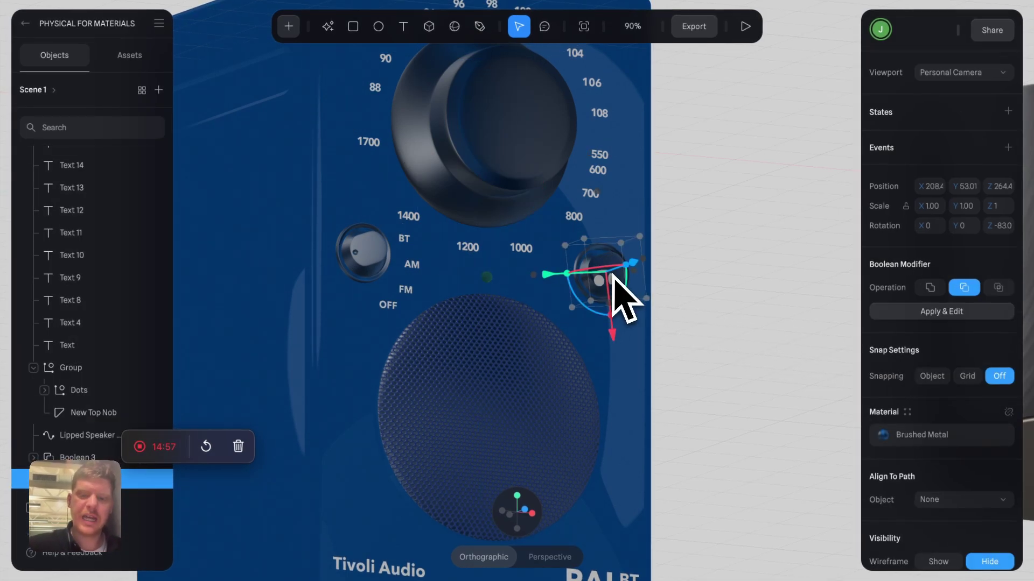
pyautogui.click(503, 183)
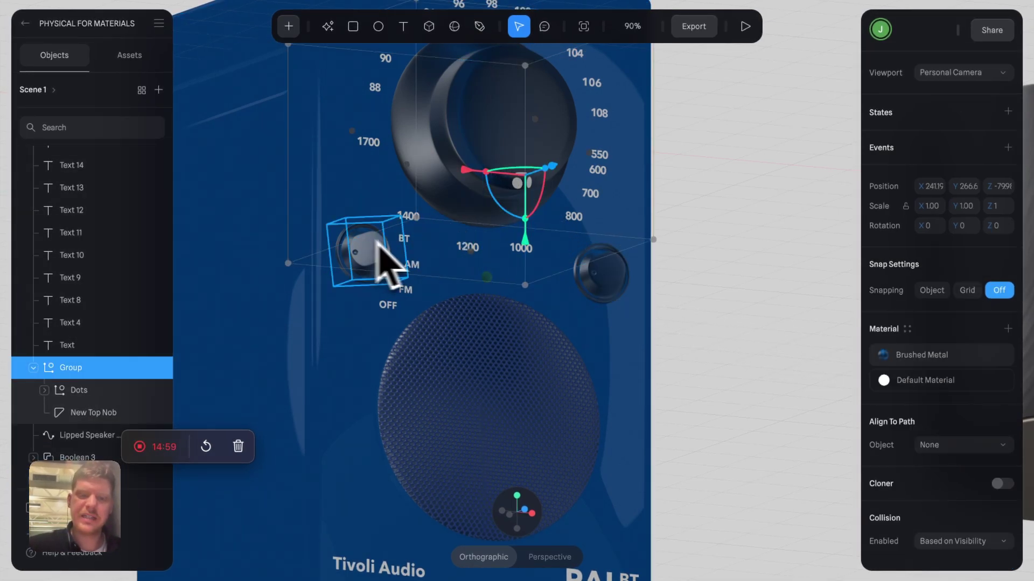
pyautogui.click(381, 243)
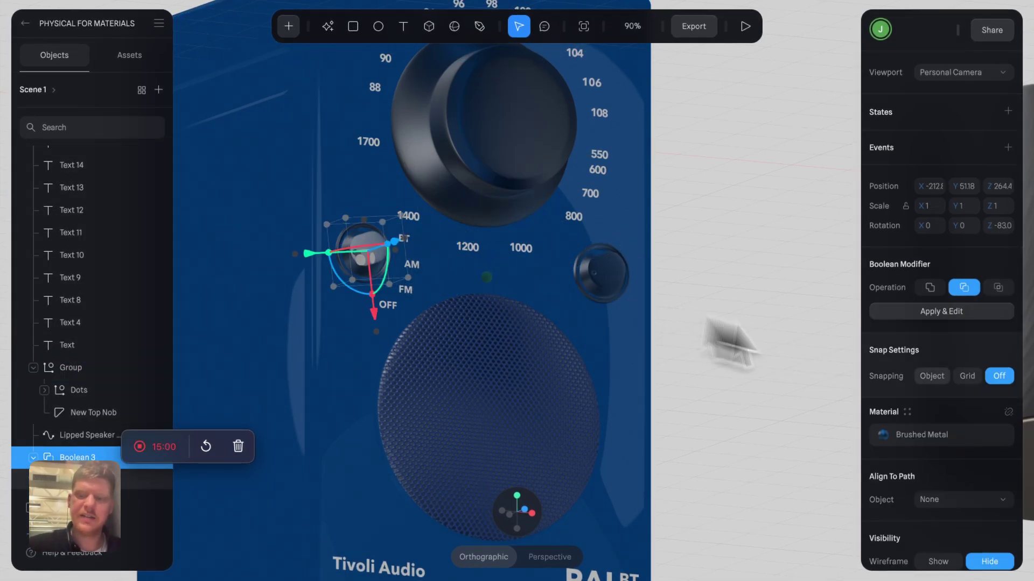
pyautogui.click(915, 434)
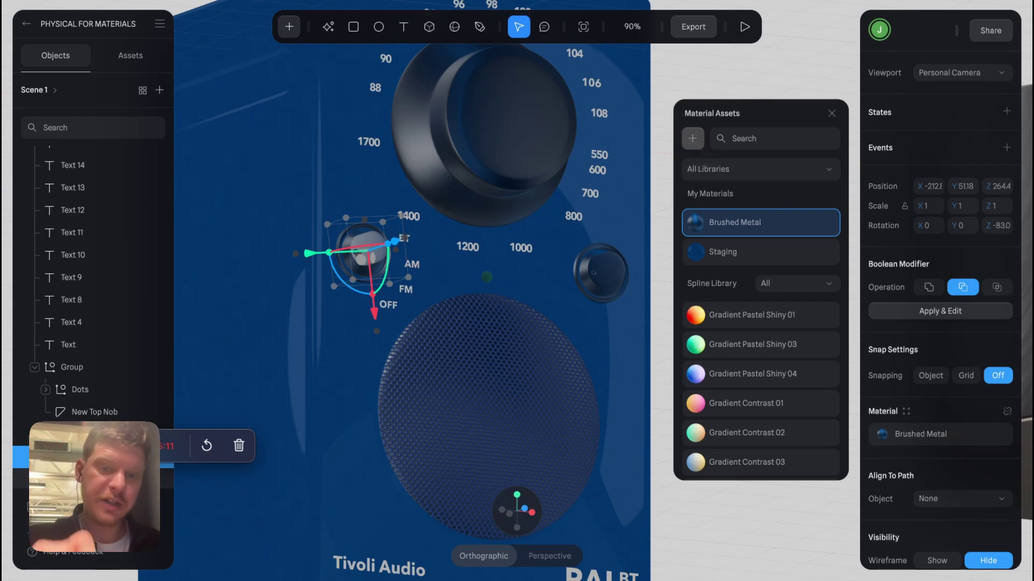
# - Open the Brushed Metal asset from the top knob, close it, and deselect everything
pyautogui.click(478, 154)
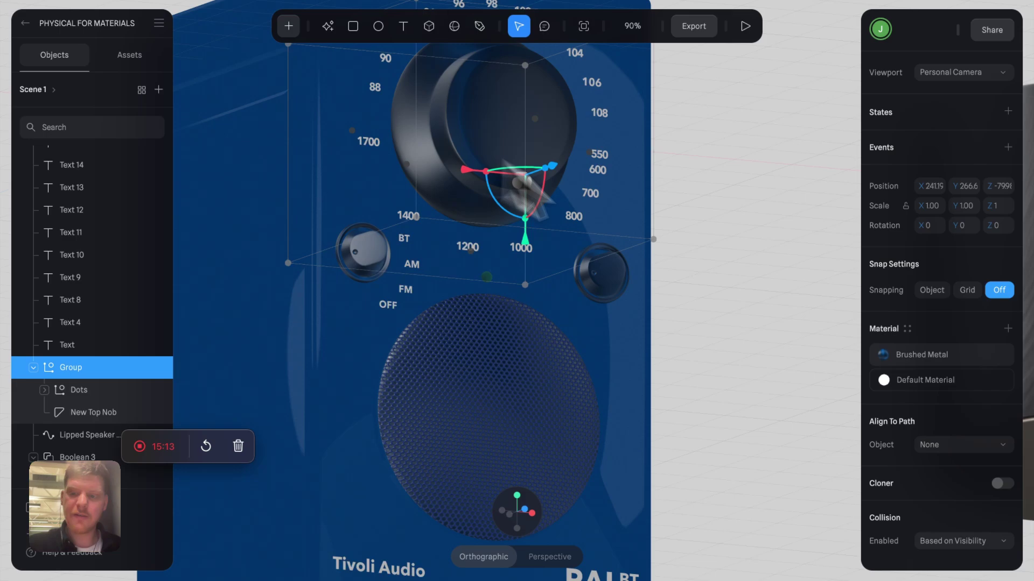
pyautogui.click(951, 356)
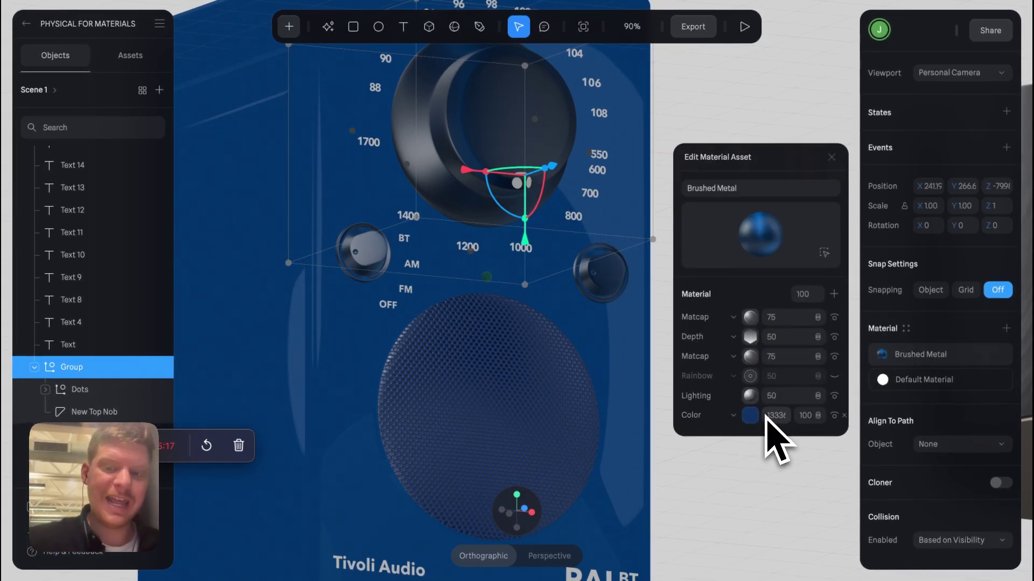
pyautogui.click(833, 158)
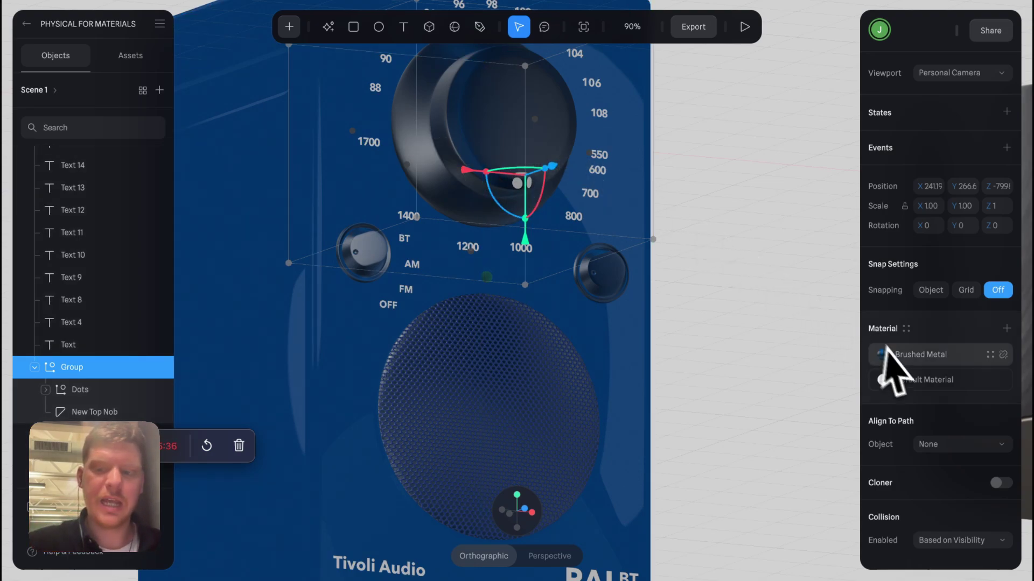
pyautogui.scroll(-5, 554, 219)
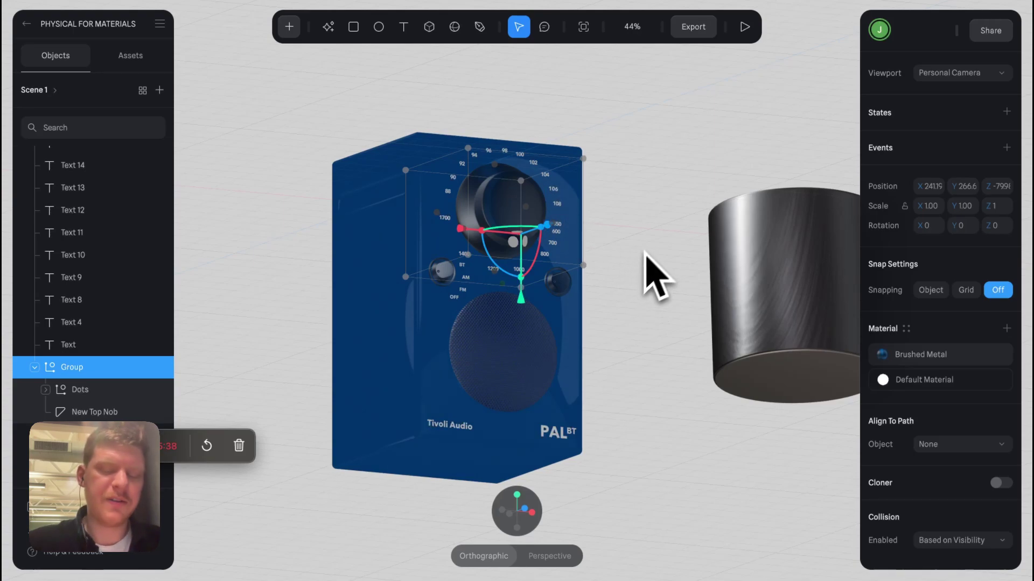
pyautogui.click(648, 272)
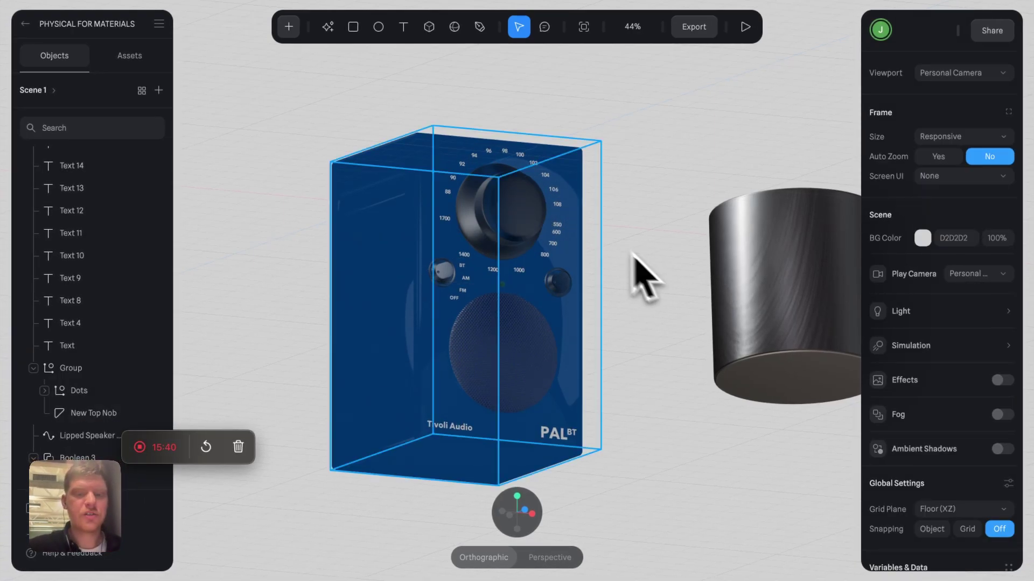
# - Leave the radio editor for the My Files dashboard
pyautogui.click(25, 24)
pyautogui.scroll(-3, 503, 260)
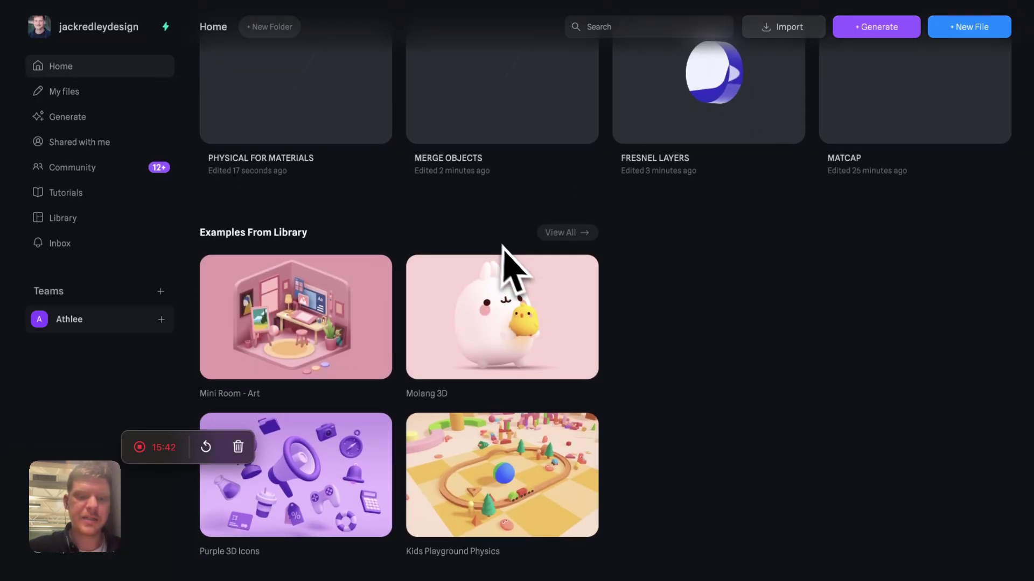
pyautogui.click(146, 91)
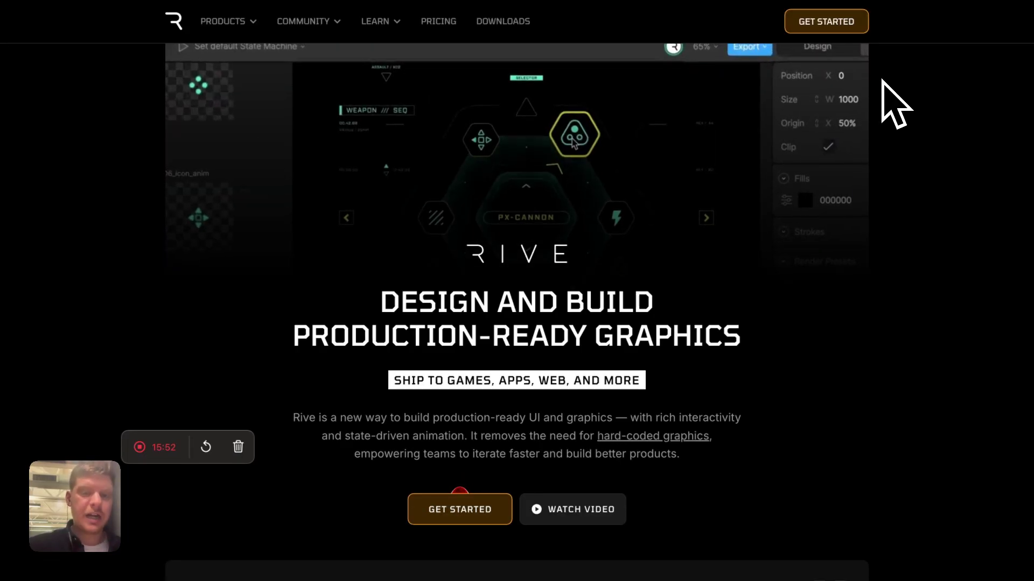
# - Scroll through the Rive homepage's use-case grid, then switch to a new browser tab
pyautogui.scroll(-7, 835, 146)
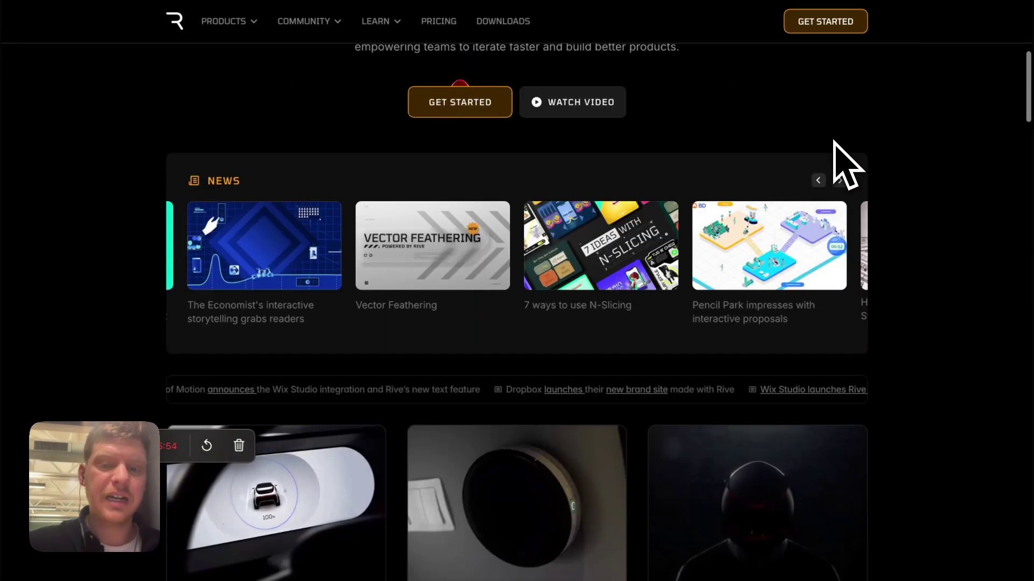
pyautogui.scroll(-5, 835, 143)
pyautogui.scroll(7, 835, 142)
pyautogui.scroll(-7, 834, 143)
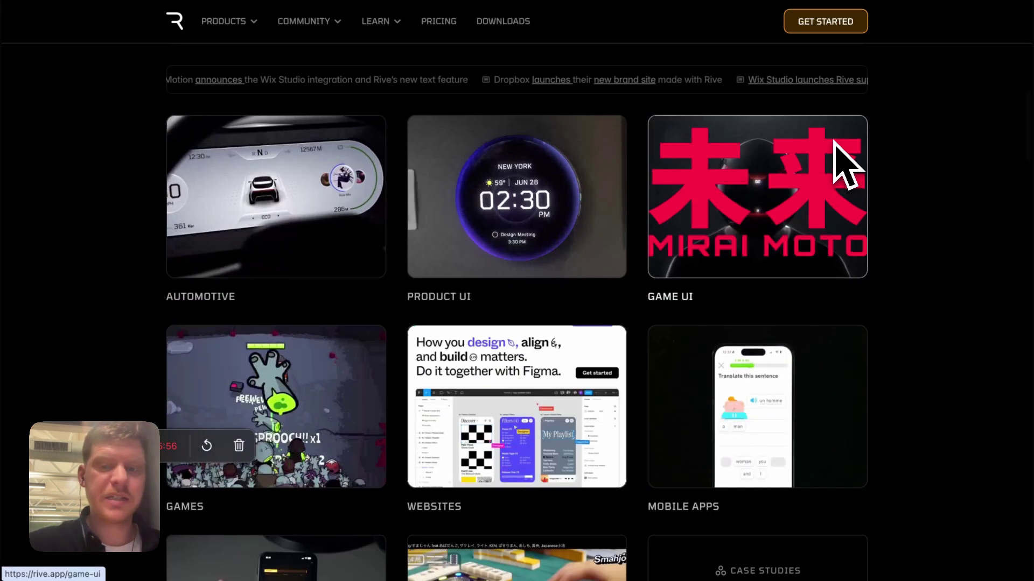
pyautogui.scroll(-6, 835, 141)
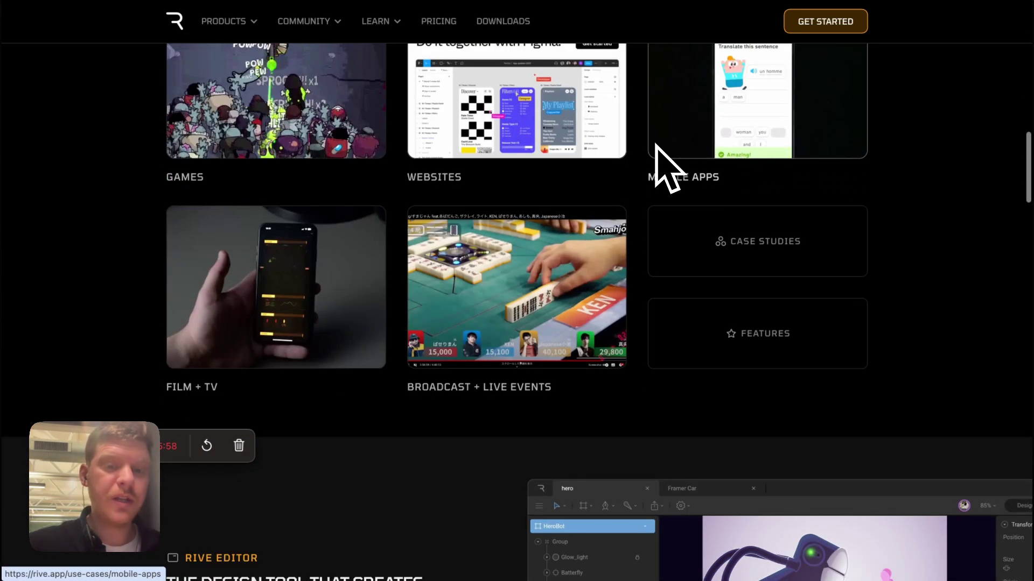
pyautogui.scroll(15, 656, 144)
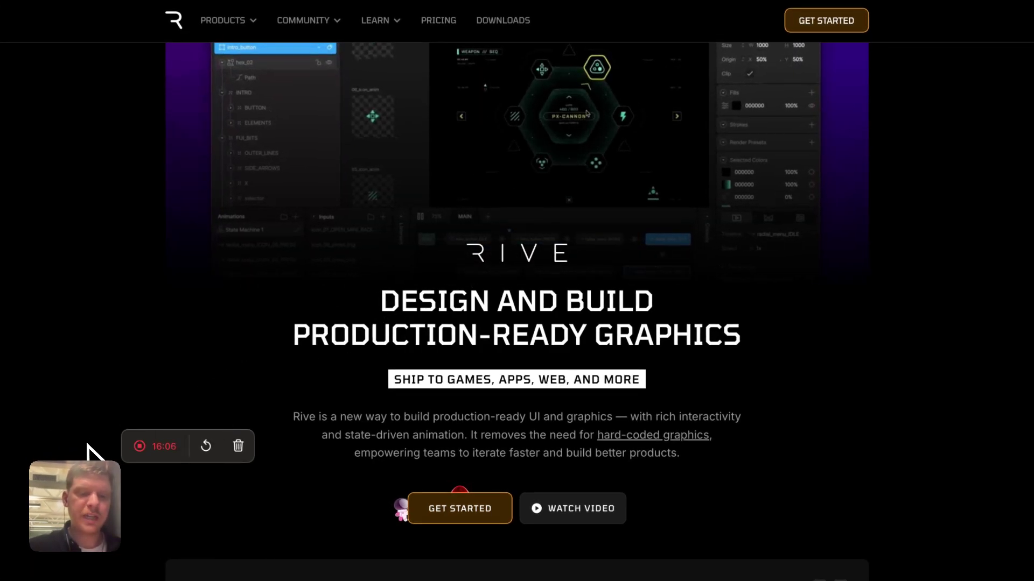
pyautogui.scroll(-15, 442, 258)
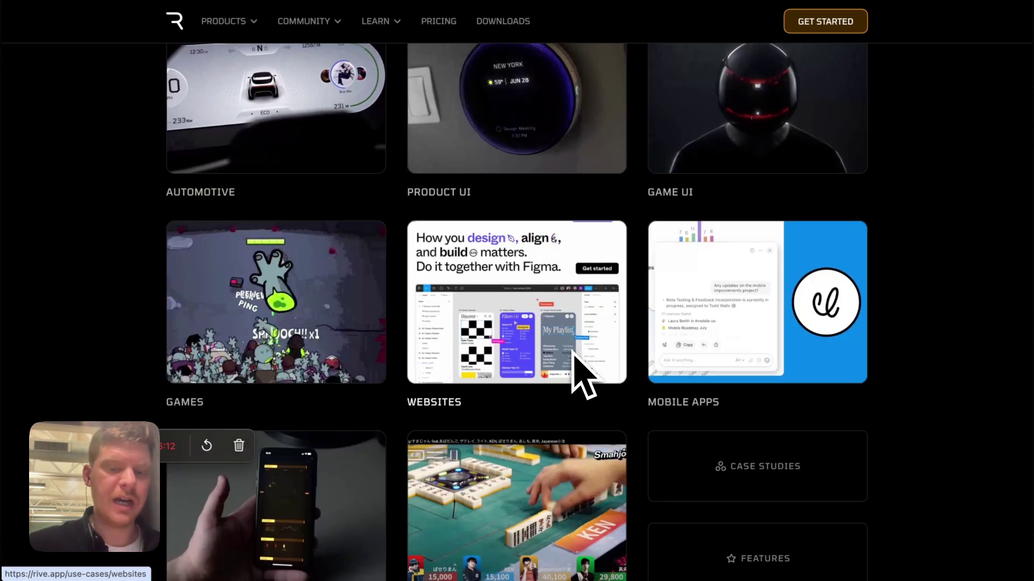
pyautogui.scroll(-1, 576, 366)
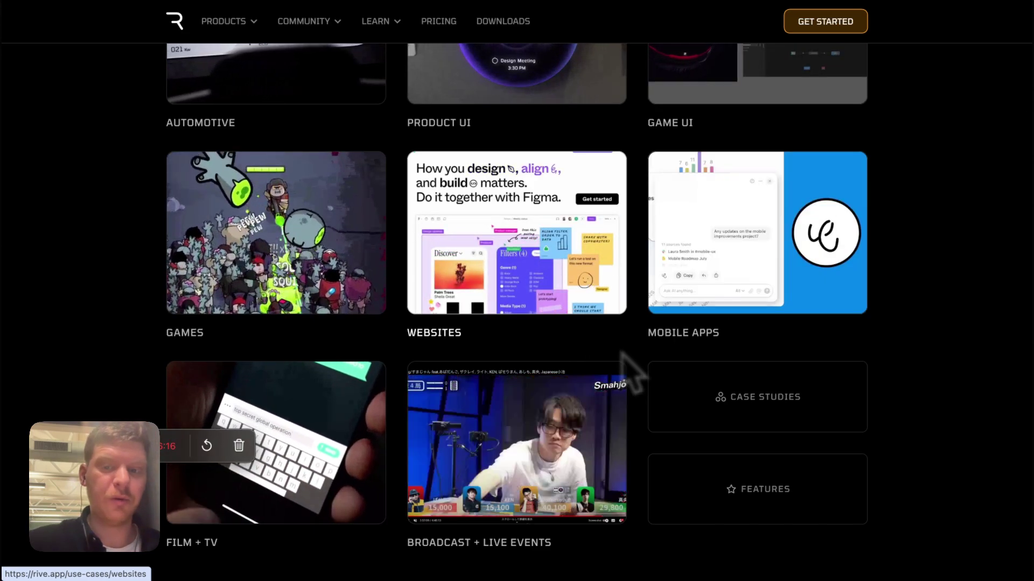
pyautogui.scroll(7, 624, 366)
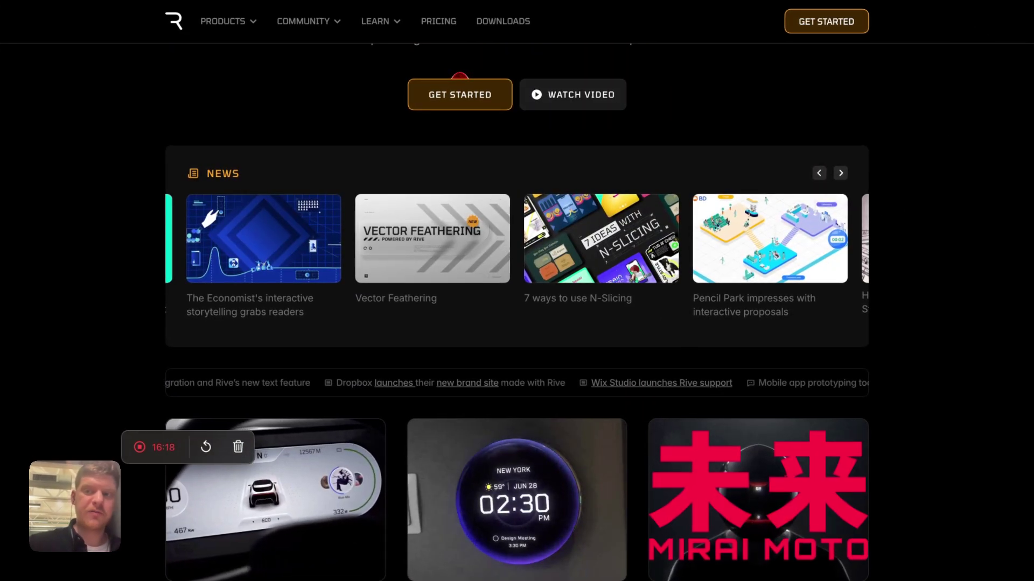
pyautogui.click(459, 80)
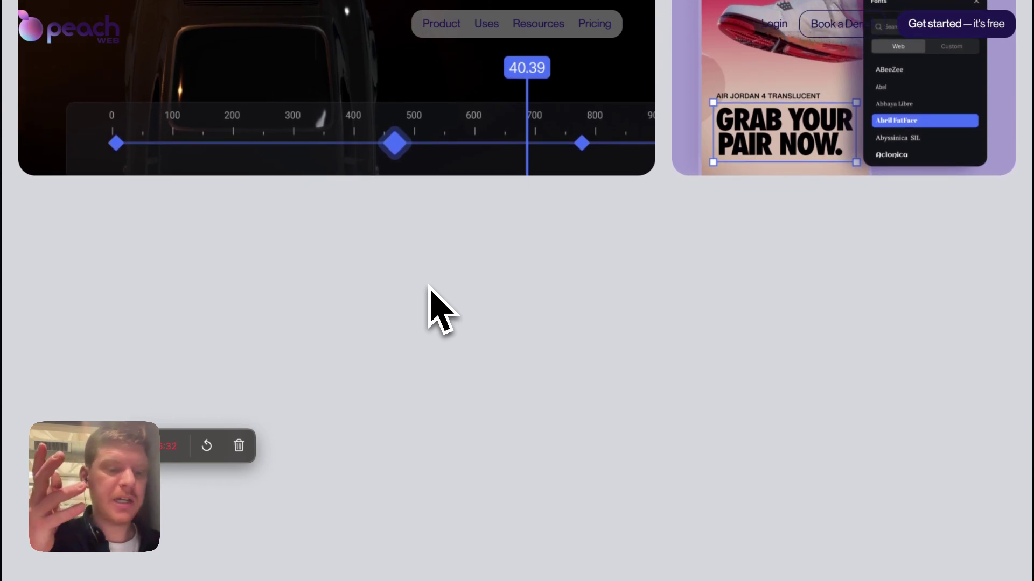
pyautogui.scroll(-15, 439, 309)
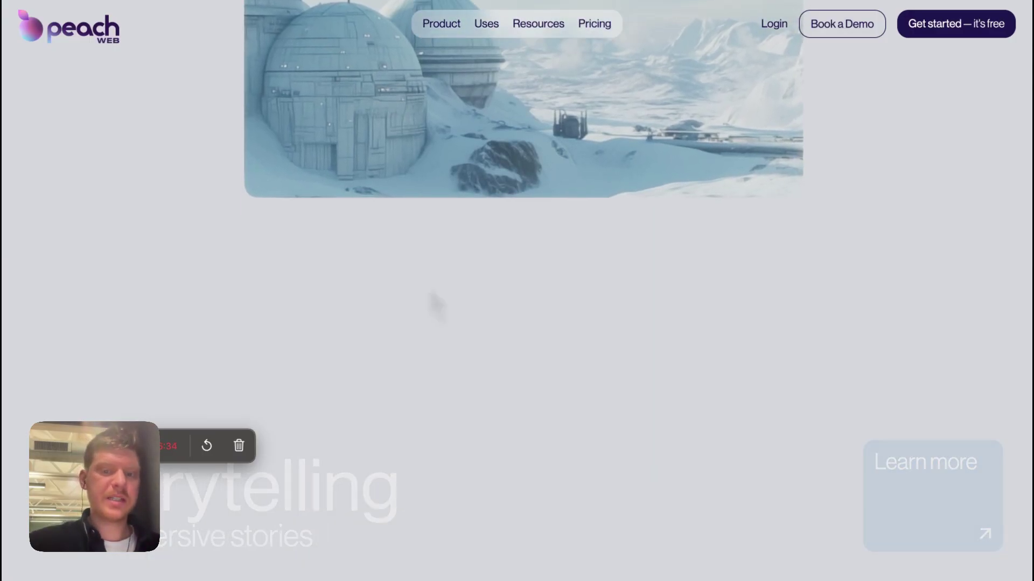
# - Browse Peach Web's showcase sections, ending back at the 'Making the Web Alive' fish hero
pyautogui.scroll(15, 429, 286)
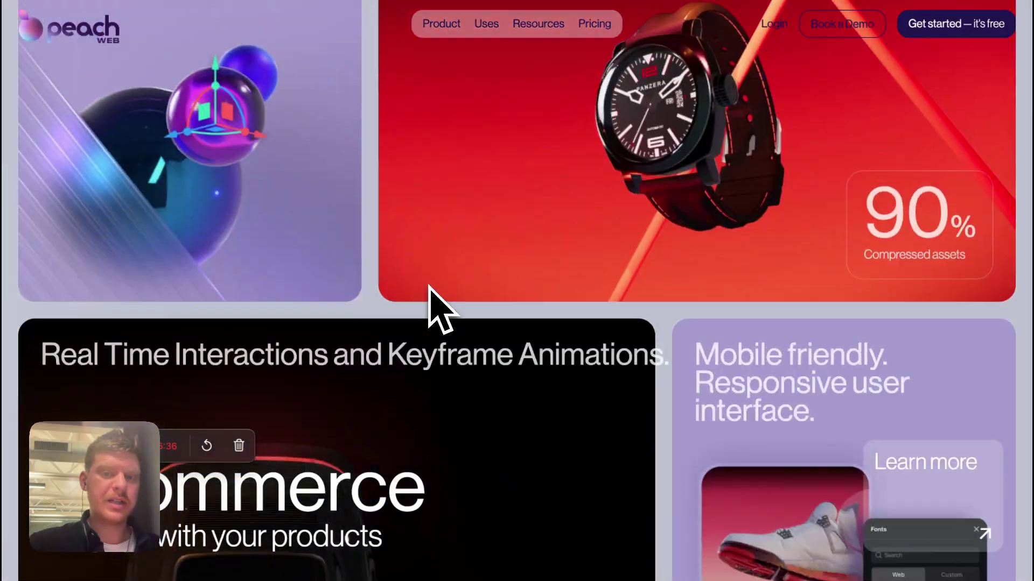
pyautogui.scroll(10, 429, 286)
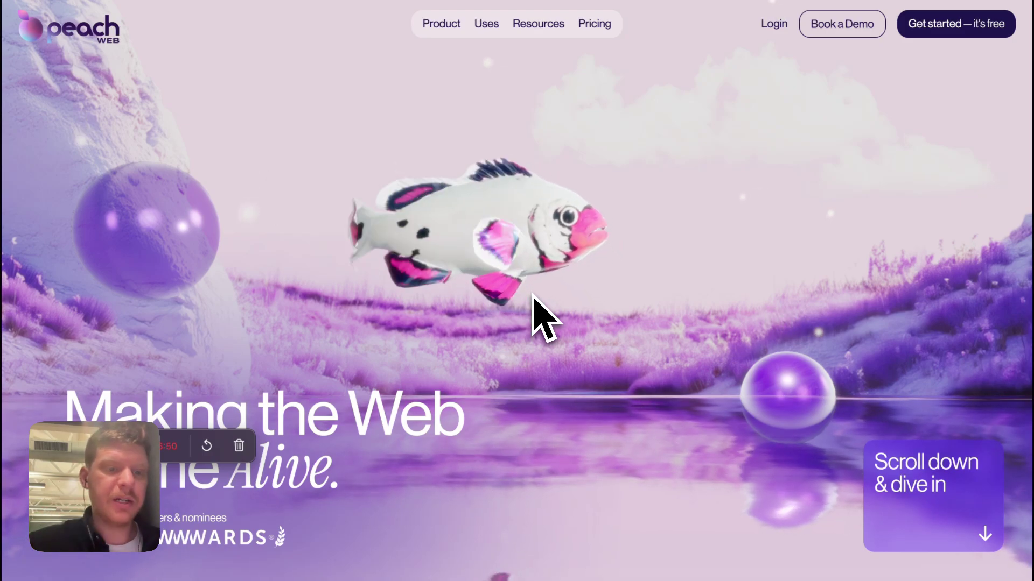
pyautogui.scroll(-5, 538, 318)
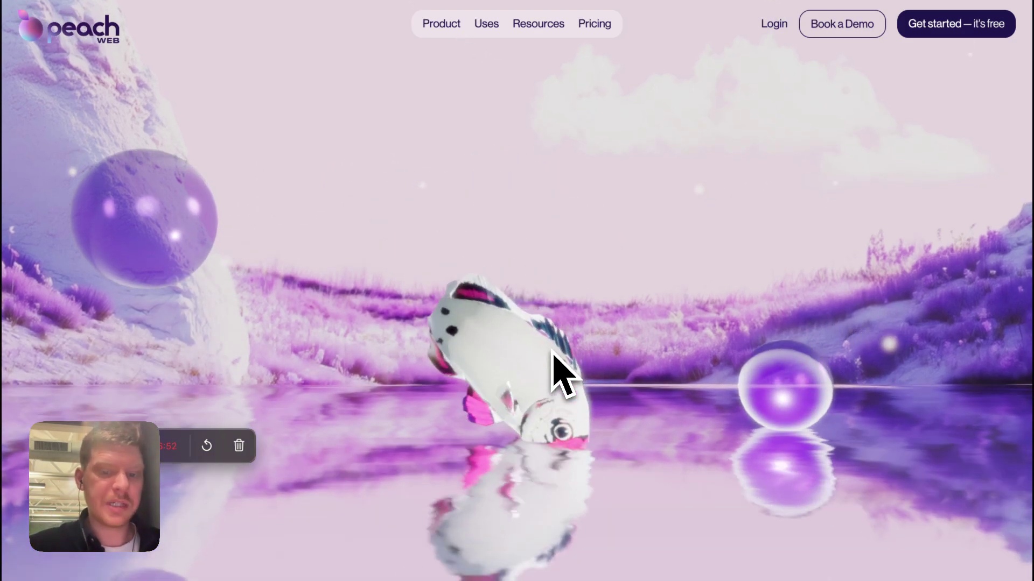
pyautogui.scroll(-3, 562, 372)
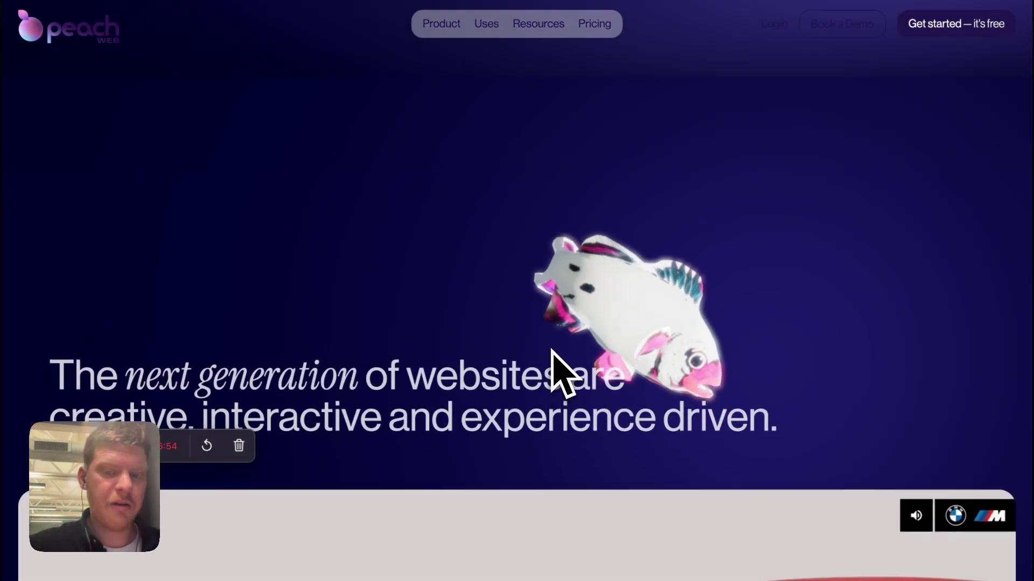
pyautogui.scroll(4, 562, 371)
pyautogui.scroll(-8, 554, 352)
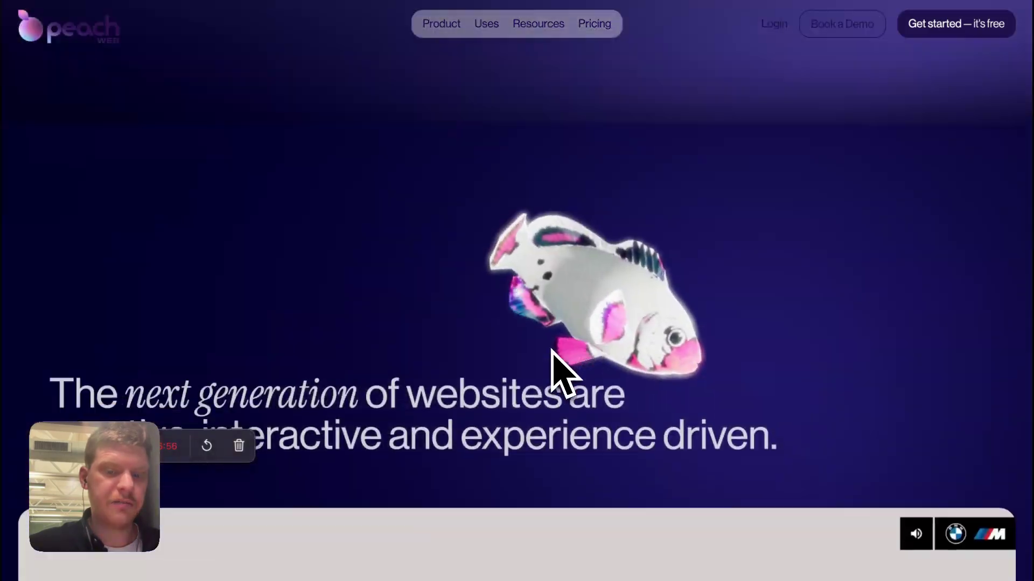
pyautogui.scroll(-10, 553, 361)
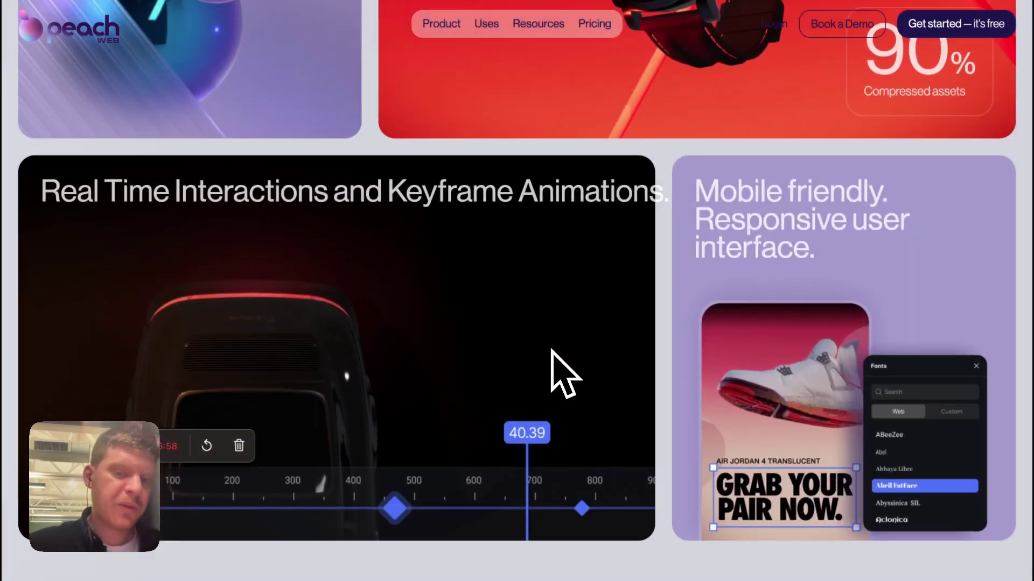
pyautogui.scroll(10, 562, 444)
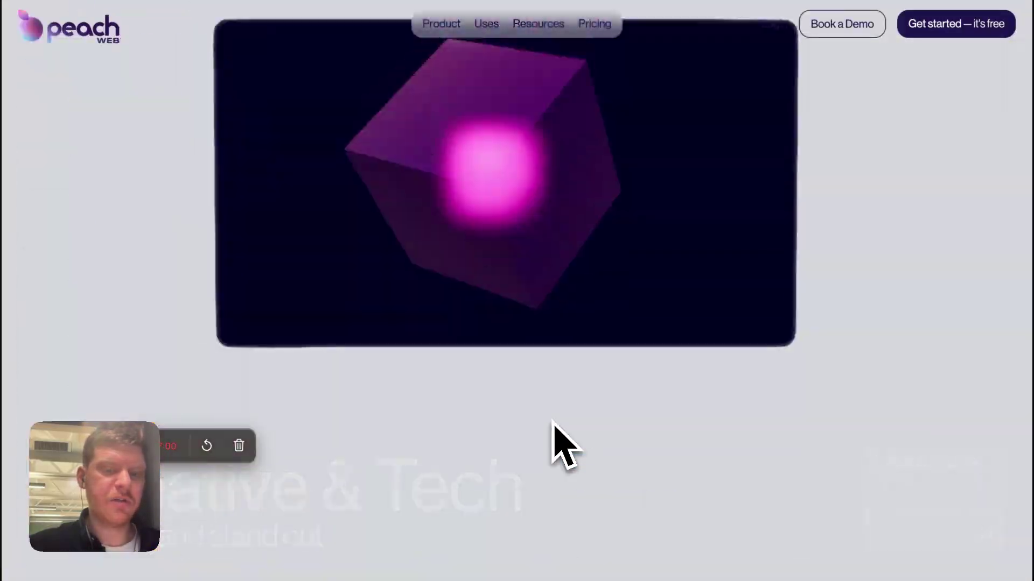
pyautogui.scroll(6, 562, 444)
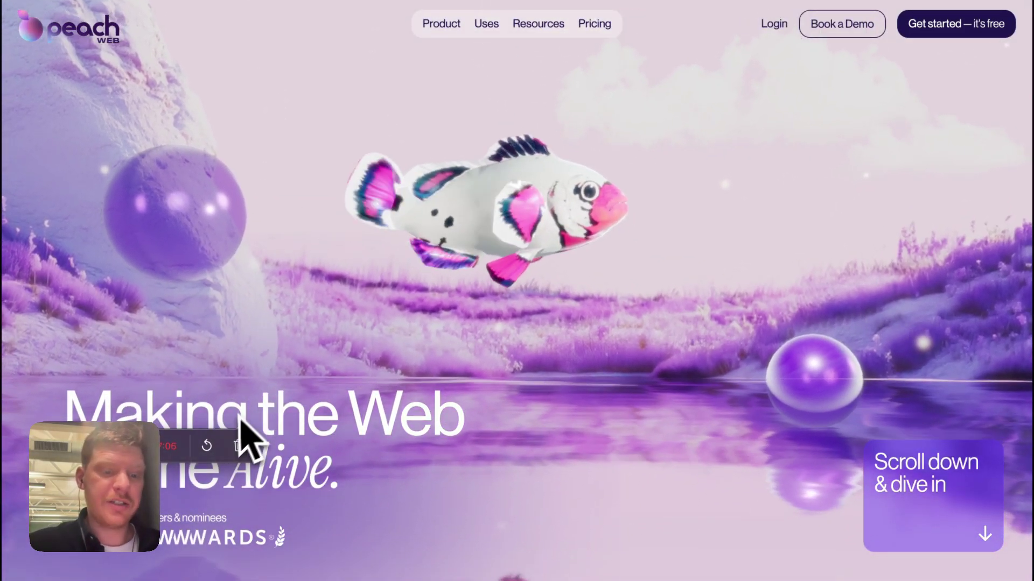
# - Switch back to Spline's My Files dashboard with Ctrl+Tab
pyautogui.moveTo(510, 10)
pyautogui.hotkey('ctrl', 'Tab')
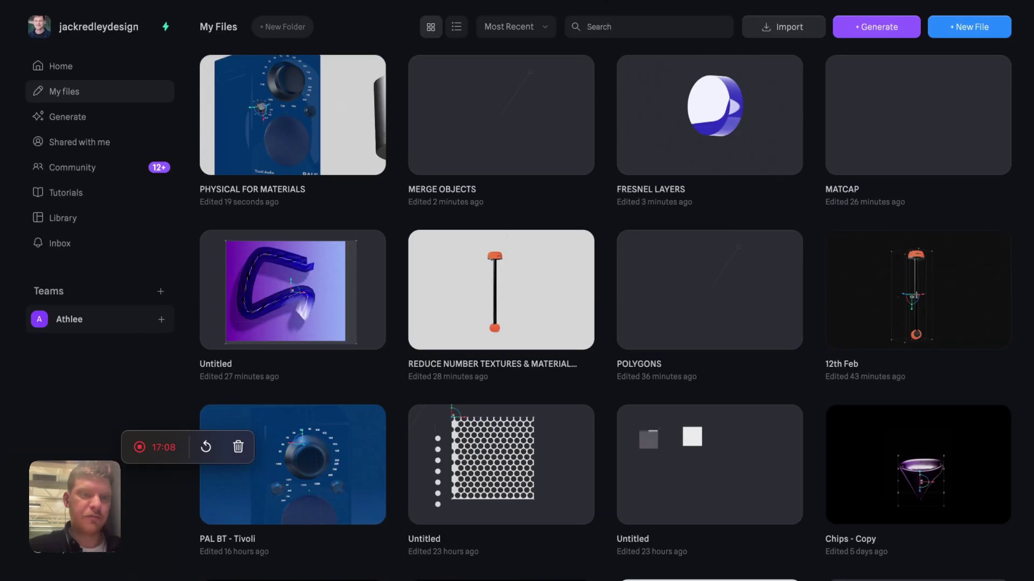